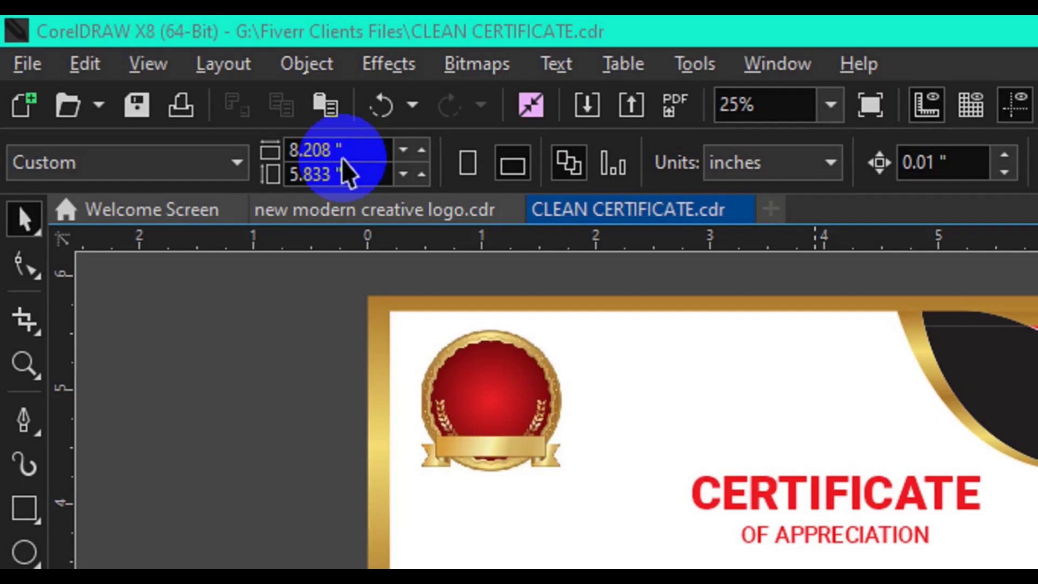
left_click(367, 158)
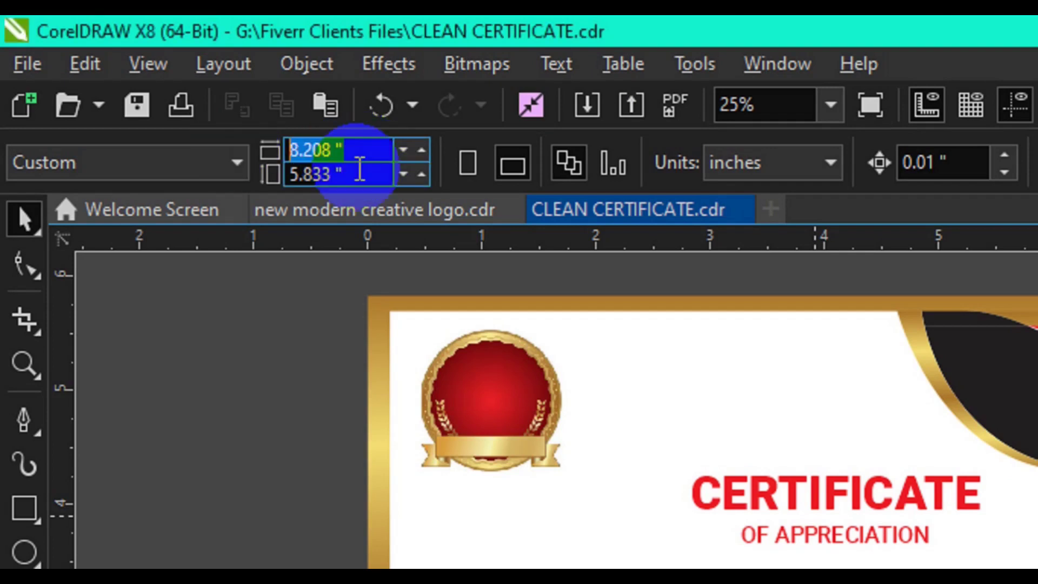
left_click(359, 169)
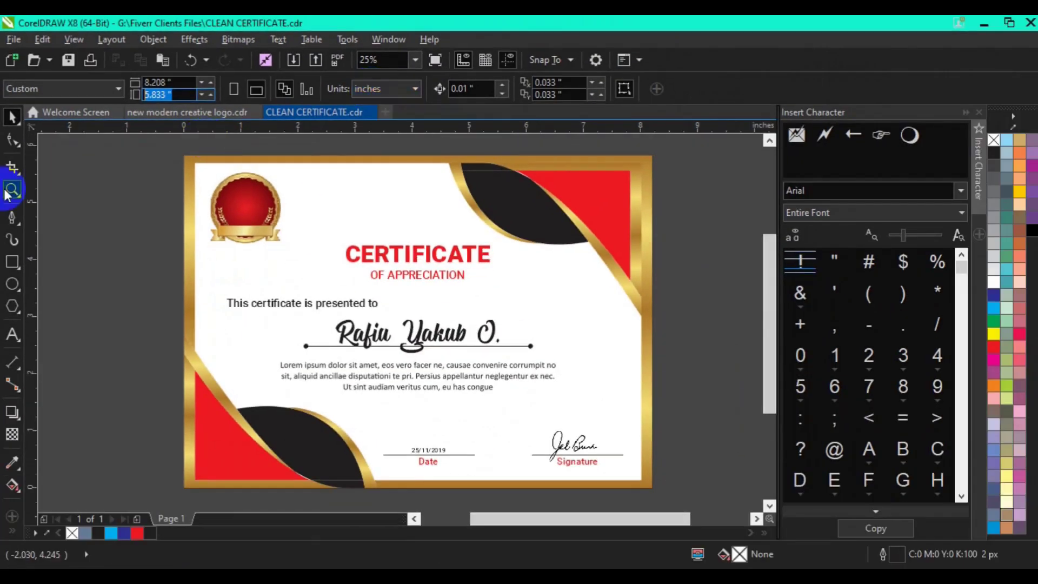
- Move the whole finished certificate design off the page to the empty area on its right
left_click(12, 190)
left_click(184, 92)
left_click(110, 90)
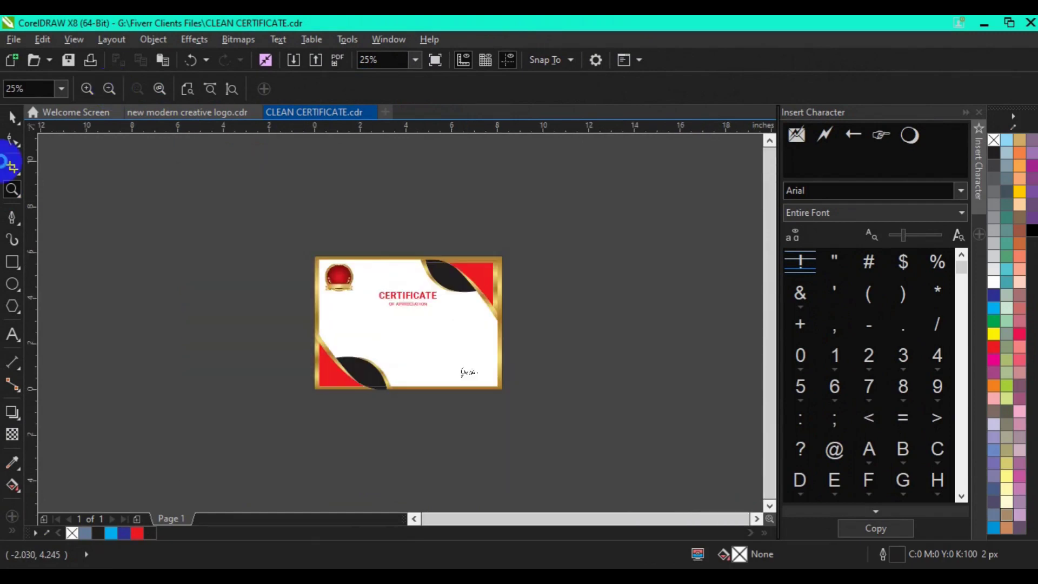
left_click(12, 116)
left_click(142, 259)
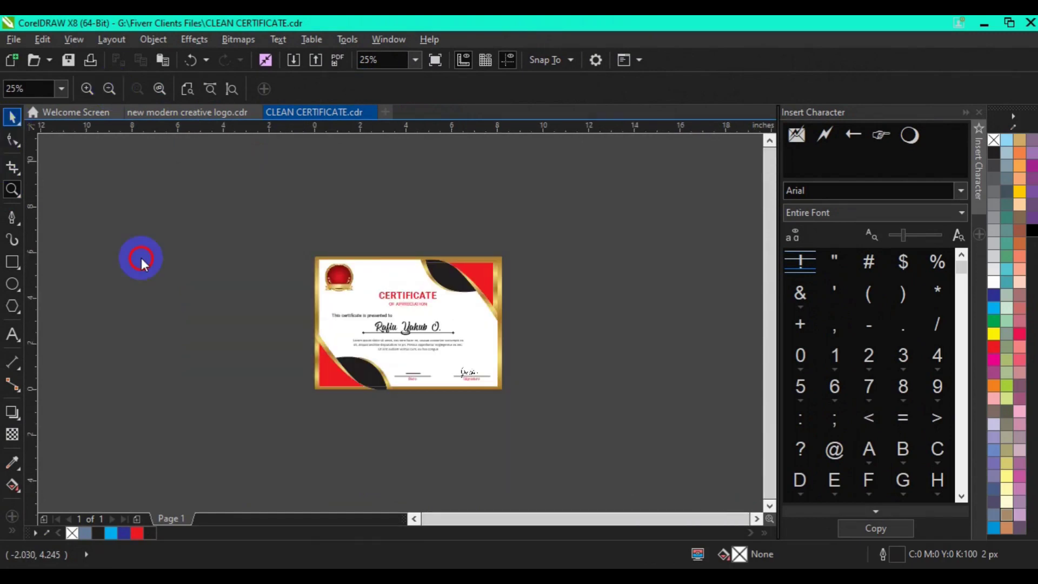
left_click_drag(214, 212, 546, 437)
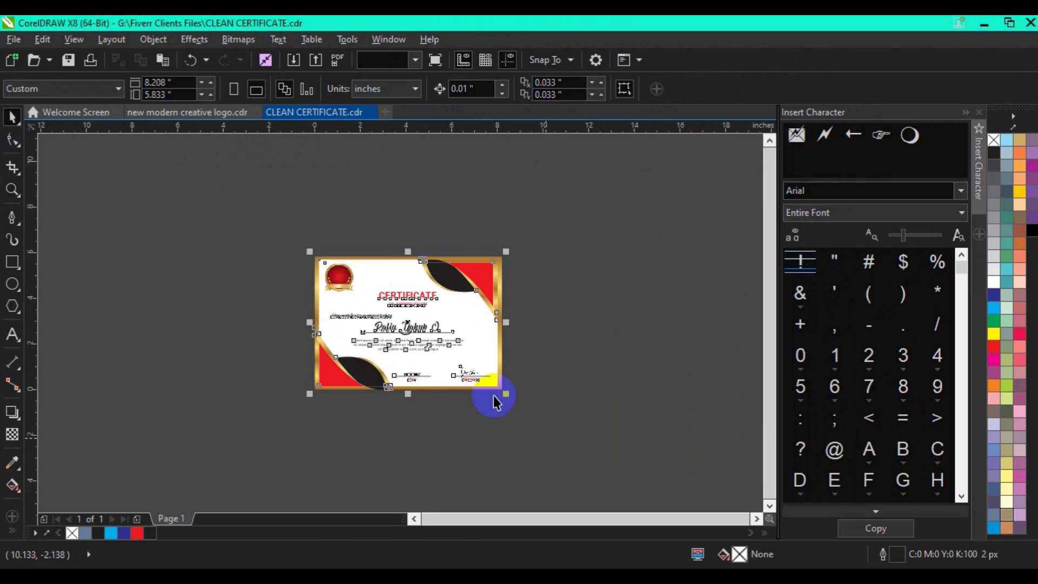
left_click(419, 334)
left_click_drag(419, 333, 663, 333)
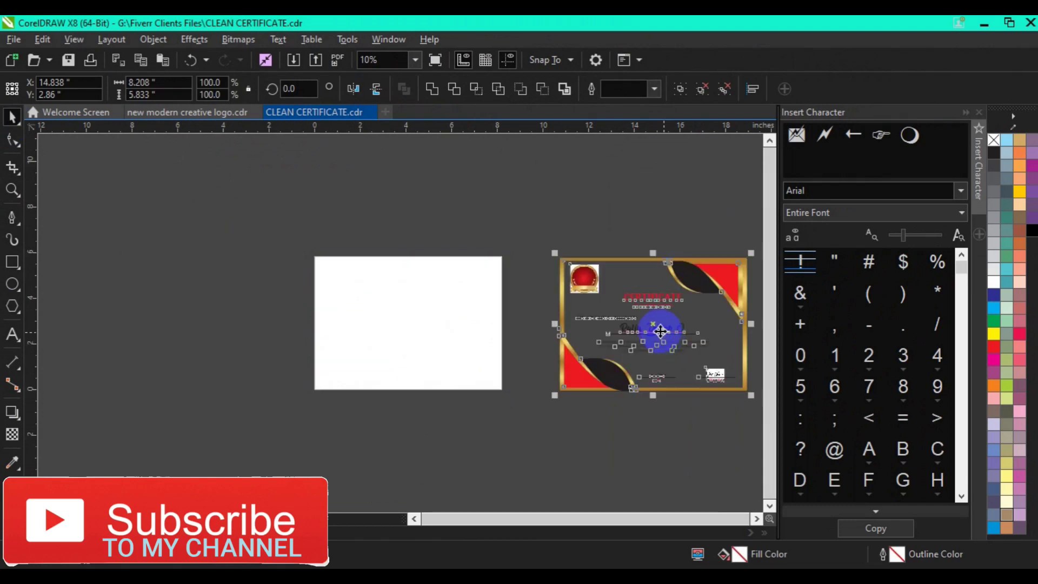
- Draw a page-sized rectangle and create a centred, scaled-down copy inside it, about 7.54 by 5.36 inches
left_click(13, 263)
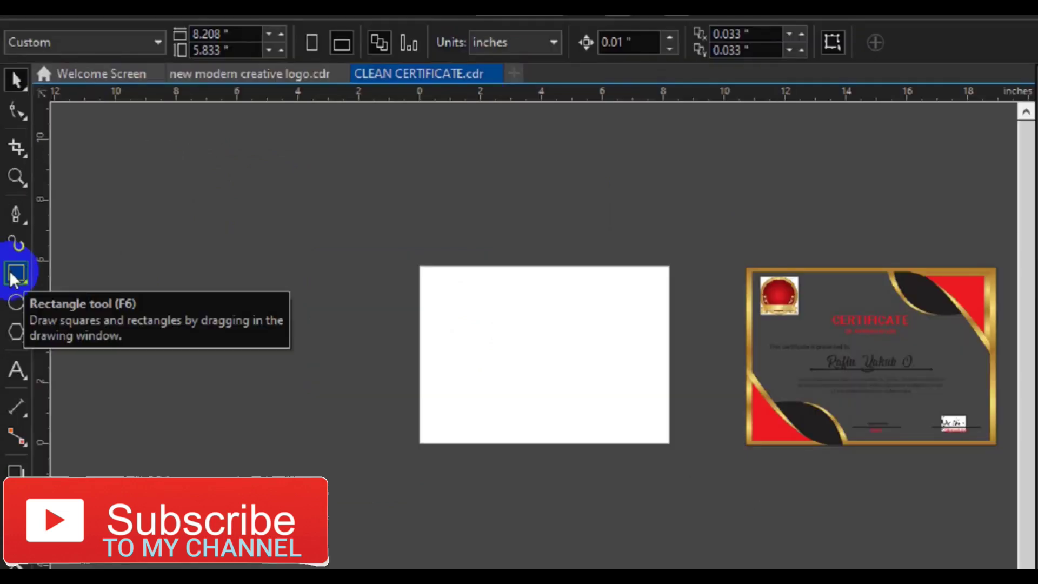
left_click(10, 273)
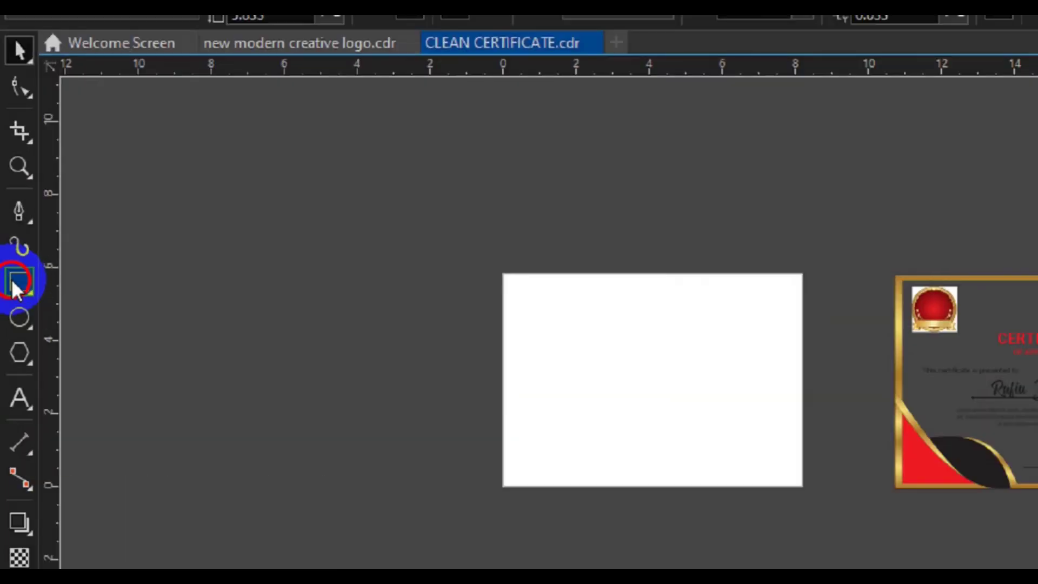
double_click(16, 281)
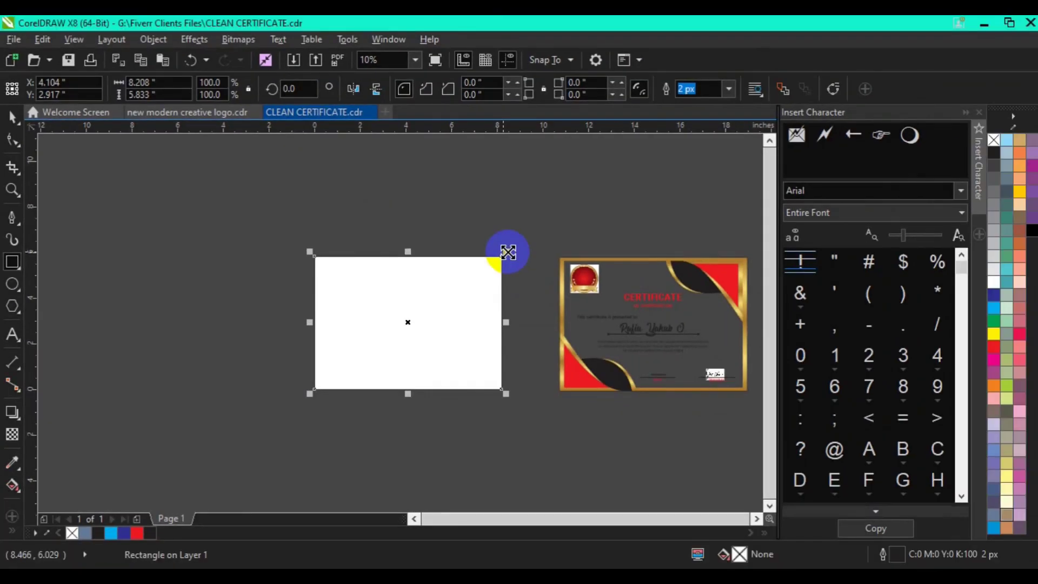
left_click_drag(508, 252, 507, 258)
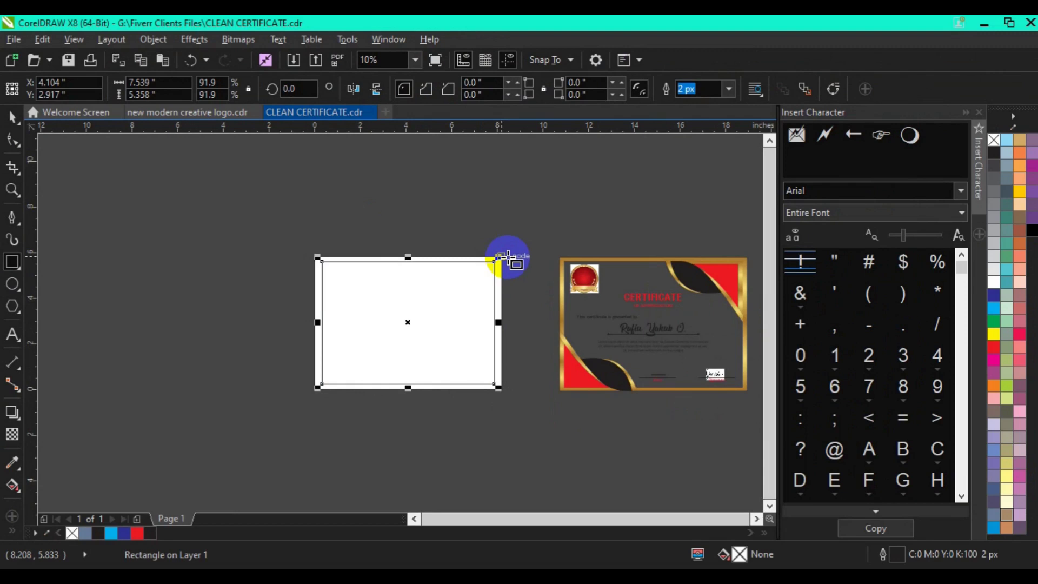
left_click(12, 226)
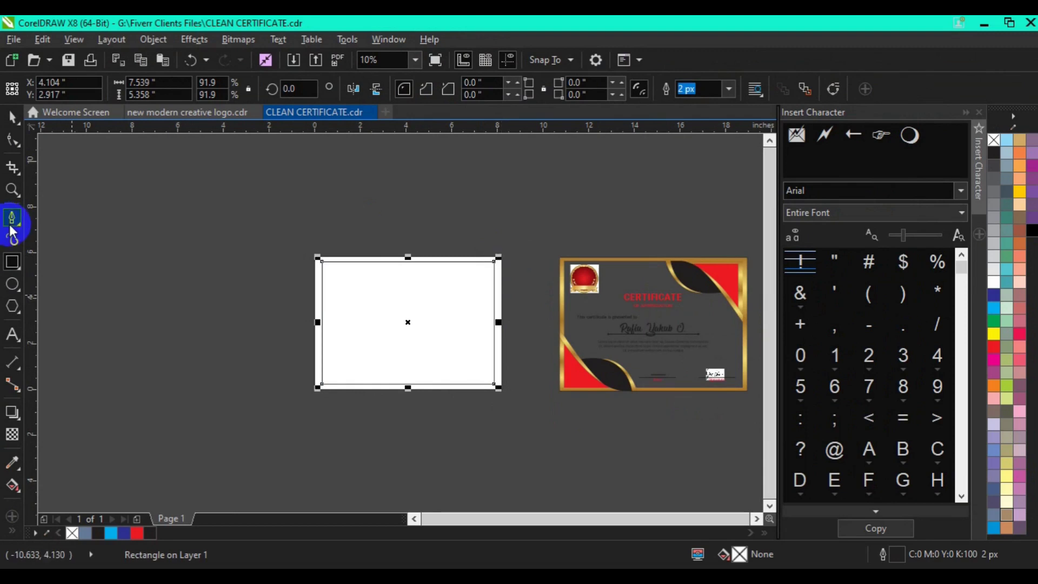
left_click(12, 223)
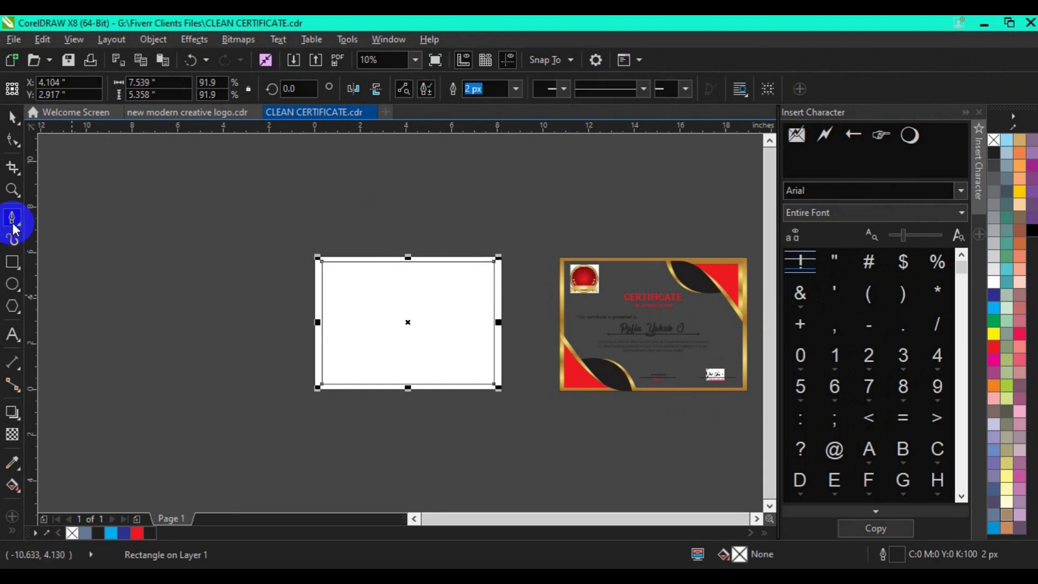
left_click(314, 345)
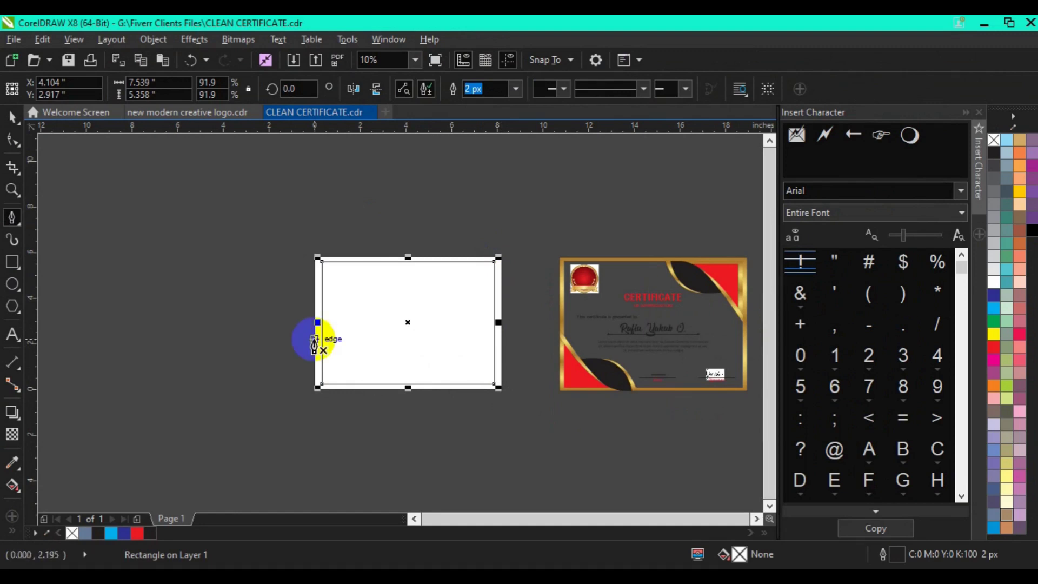
left_click(315, 336)
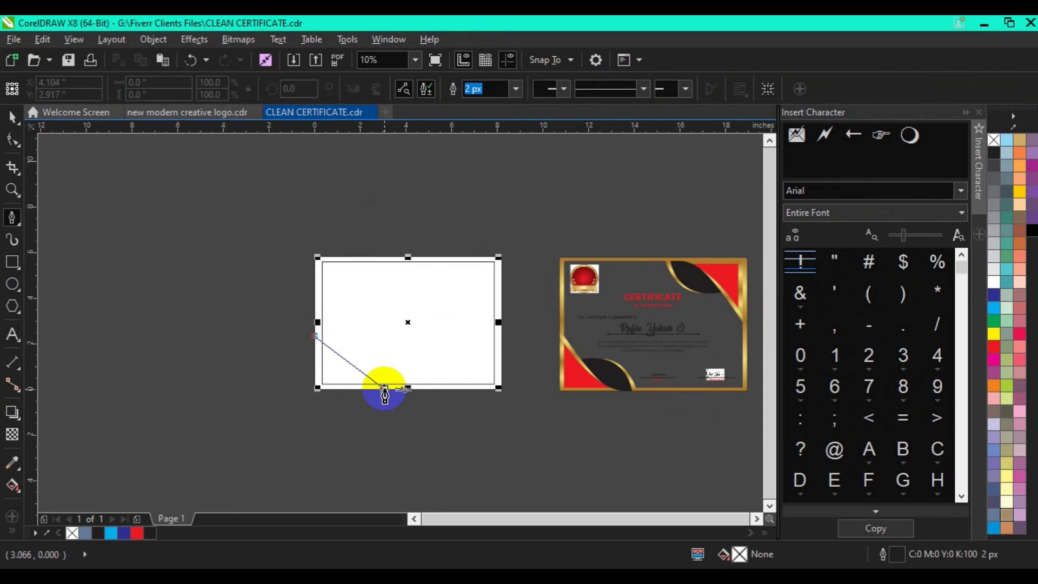
left_click_drag(384, 388, 406, 402)
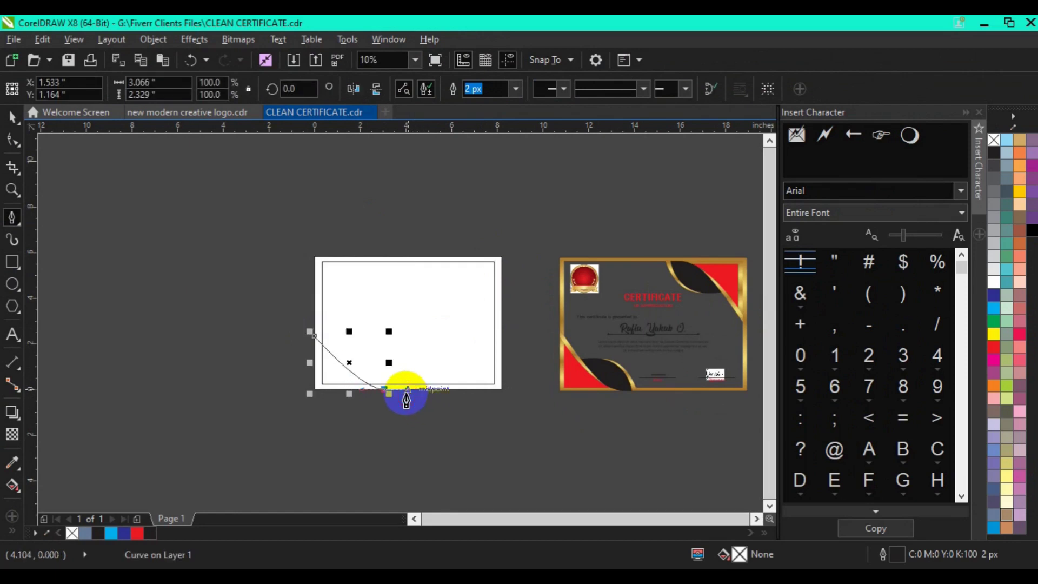
key("ctrl+z")
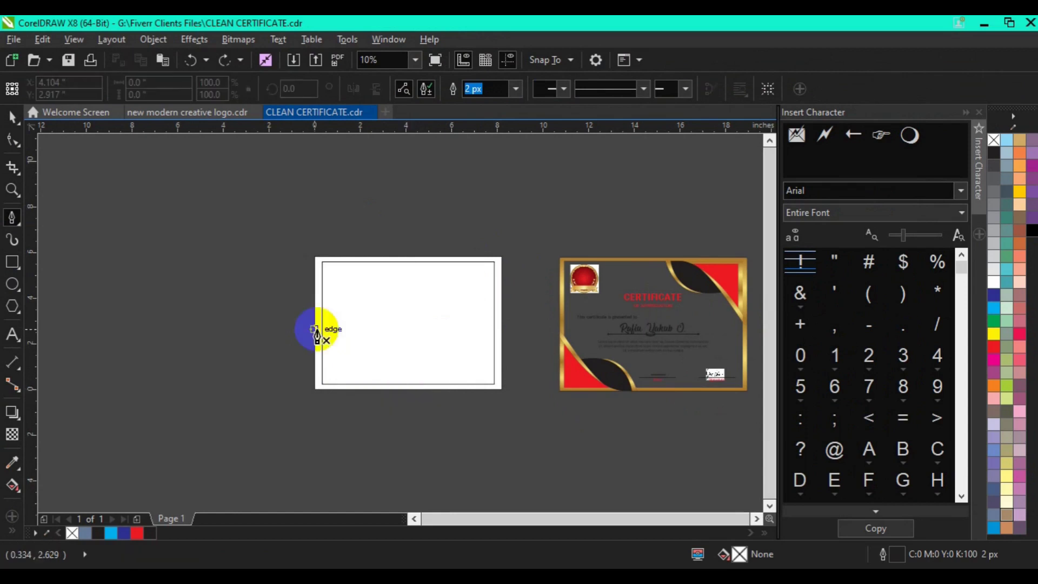
- Draw a sagging Pen curve across the page's lower-left corner, from about 2.6 in up the left edge to about 3.8 in along the bottom
left_click(315, 330)
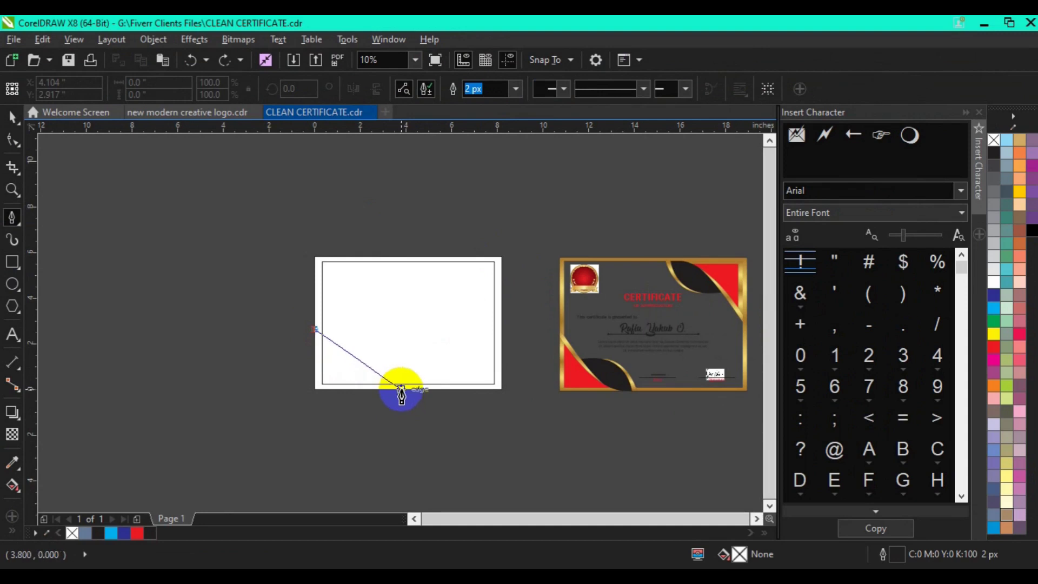
left_click_drag(401, 388, 443, 389)
key("Escape")
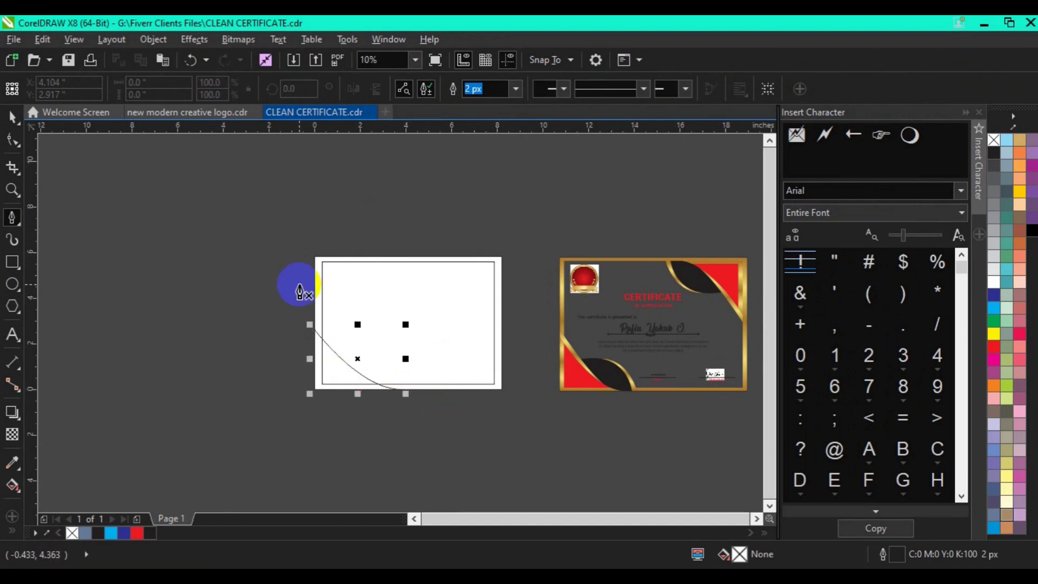
left_click(318, 326)
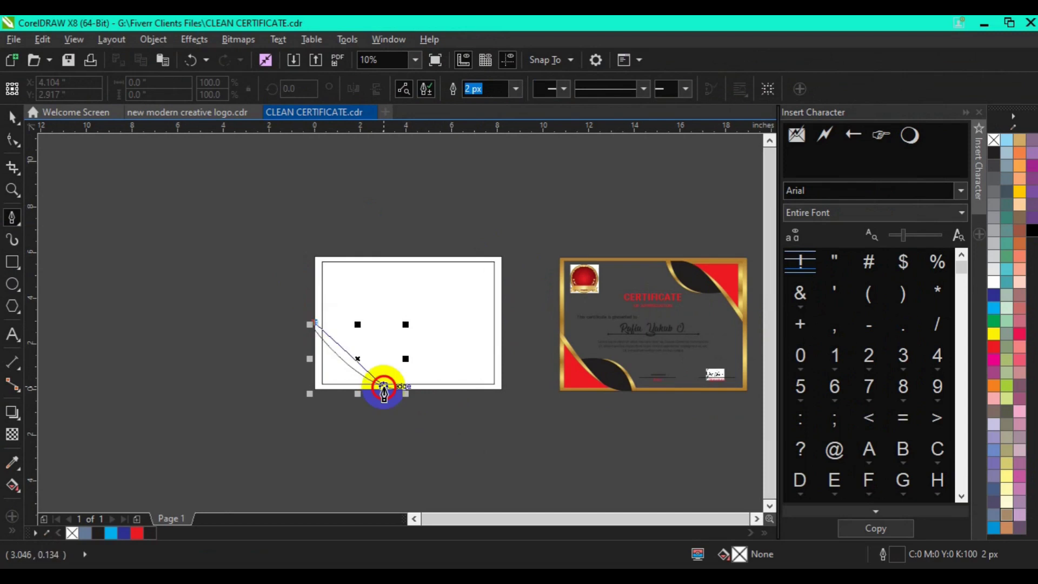
left_click_drag(384, 387, 409, 393)
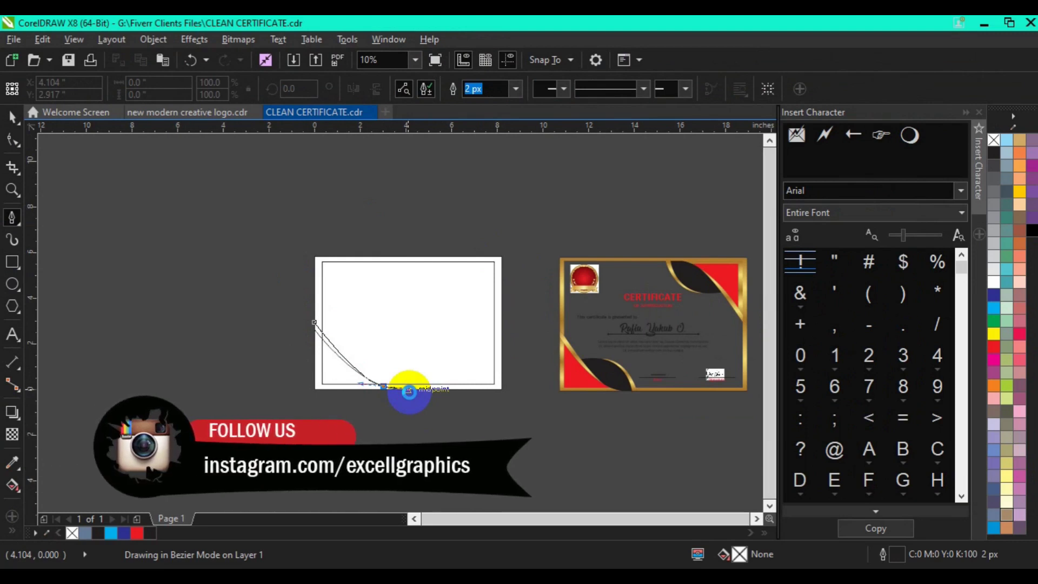
key("Escape")
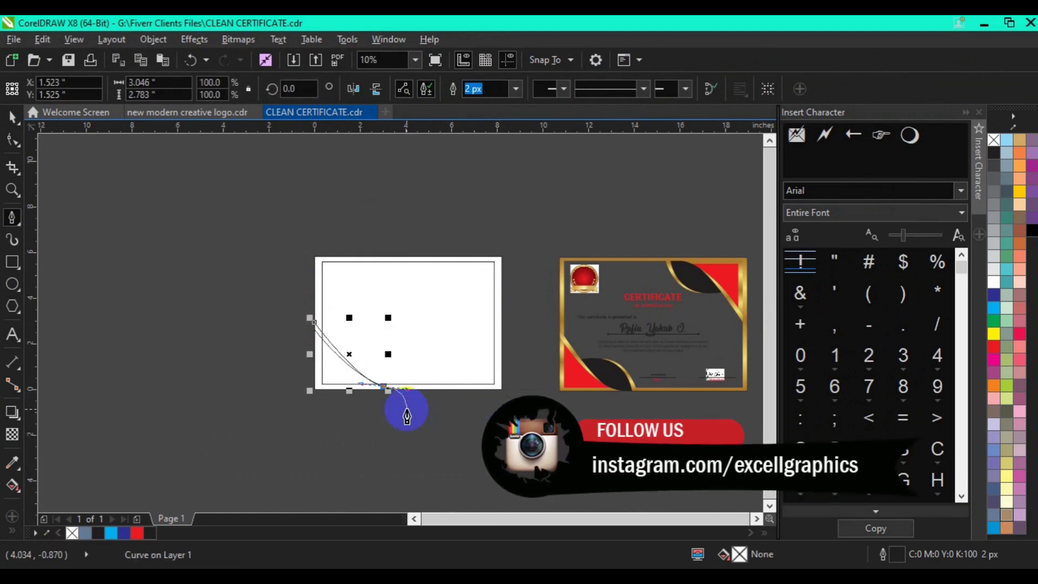
key("ctrl+z")
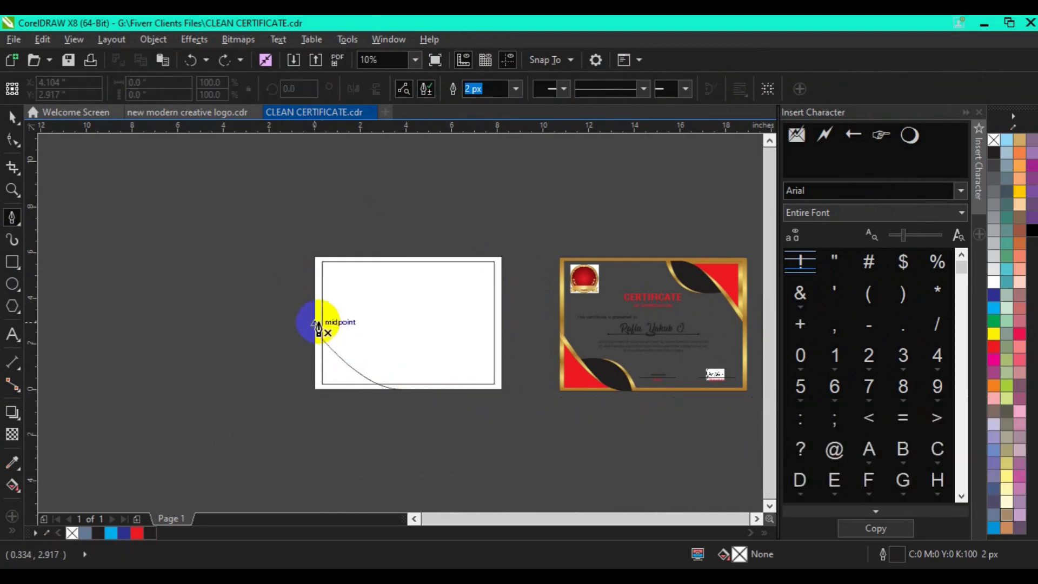
left_click_drag(317, 321, 385, 384)
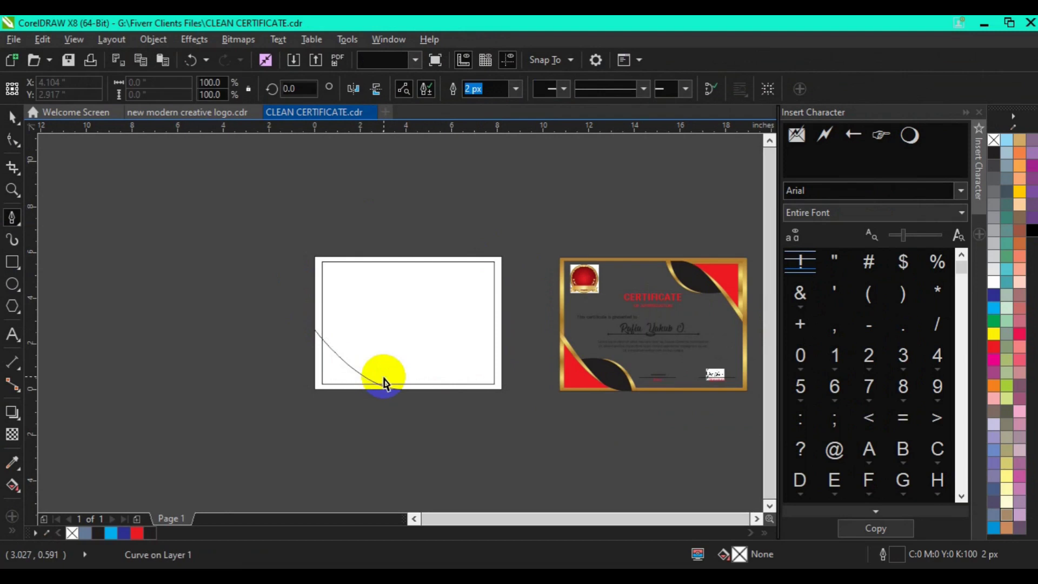
- Draw a second curve just above the first, from about 3.16 in up the left edge to the page's bottom edge
left_click(320, 327)
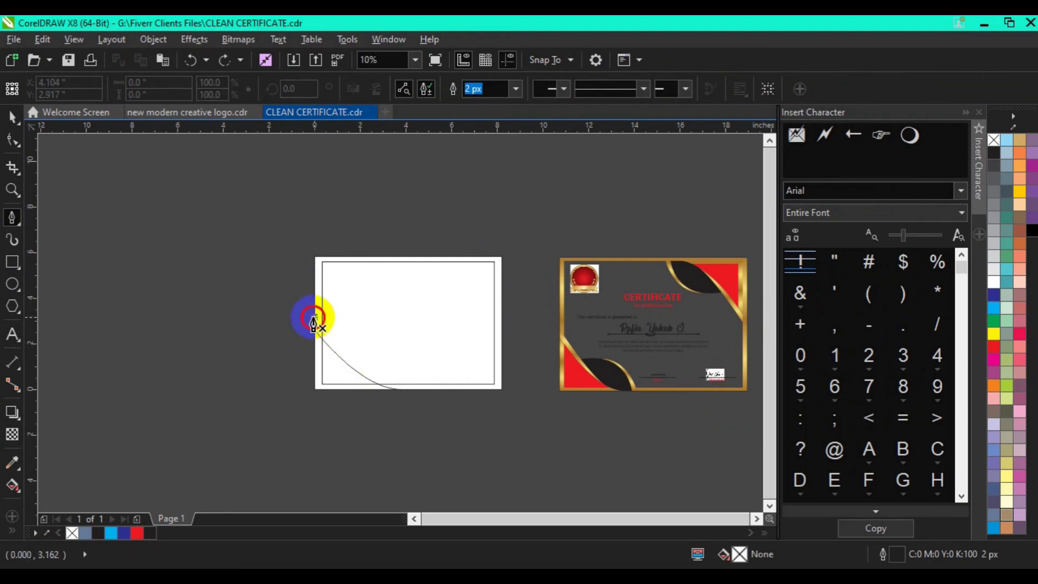
left_click_drag(393, 390, 435, 405)
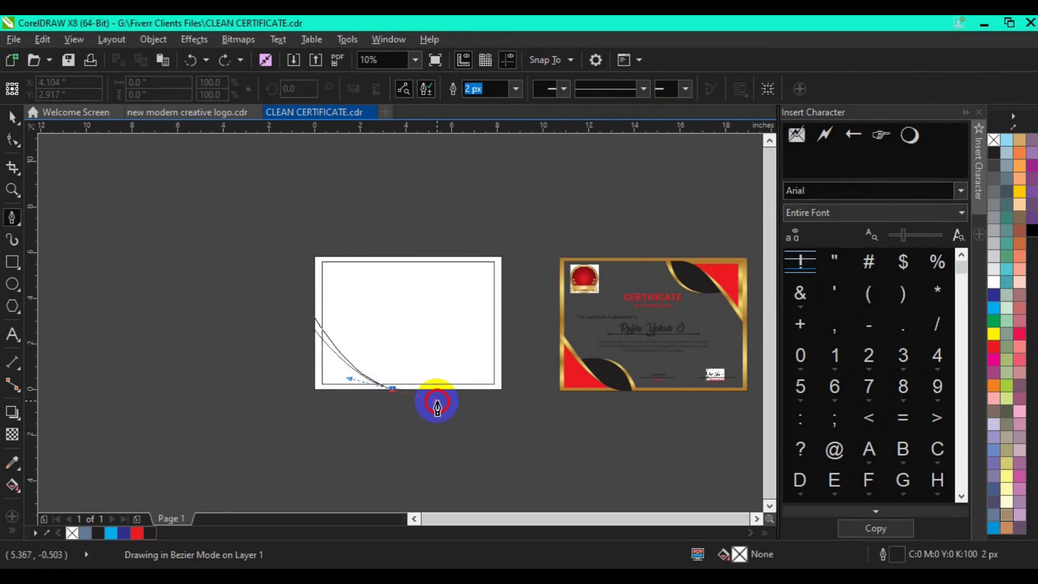
key("space")
- Draw an arched curve from about 4.1 in along the page's bottom edge up and back to the upper corner curve
left_click(408, 393)
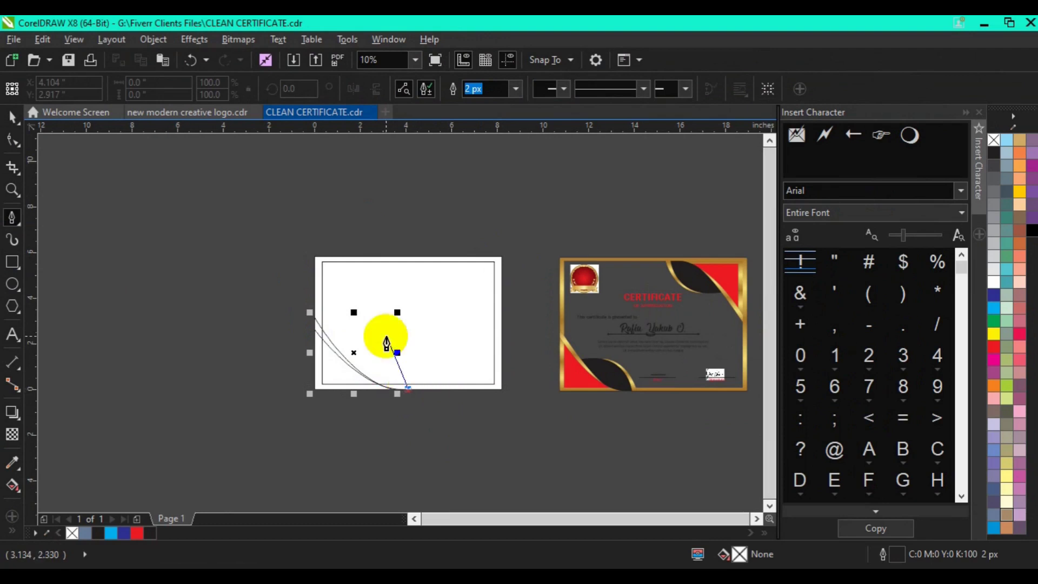
mouse_move(338, 354)
left_mouse_down()
mouse_move(271, 358)
mouse_move(280, 358)
left_mouse_up()
left_click(373, 462, "ctrl")
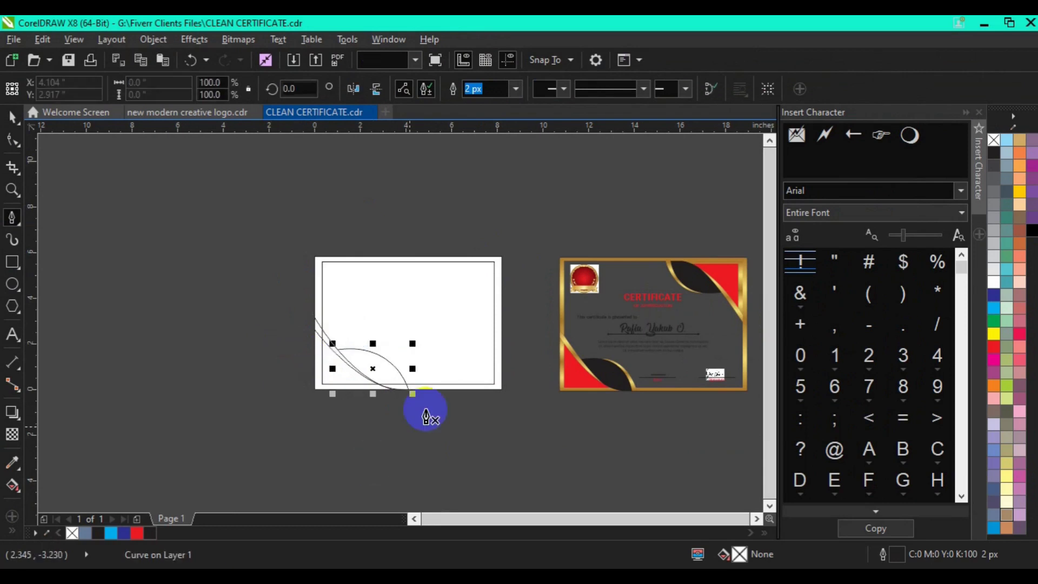
- Draw an outer arc from about 4.5 in along the bottom edge to the top of the previous arch, at about 1.94, 1.76 in
left_click(417, 396)
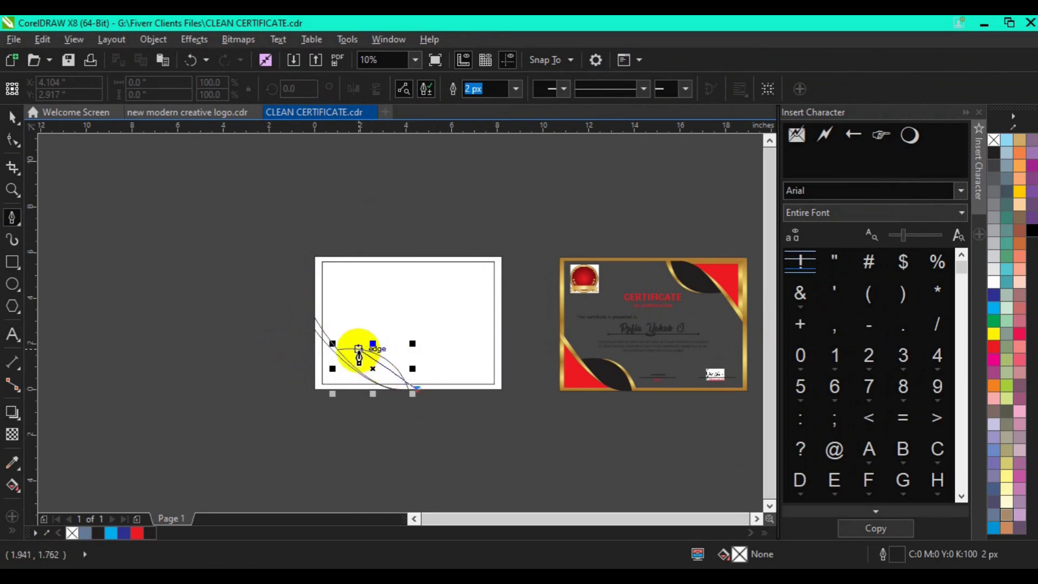
left_click_drag(358, 350, 317, 350)
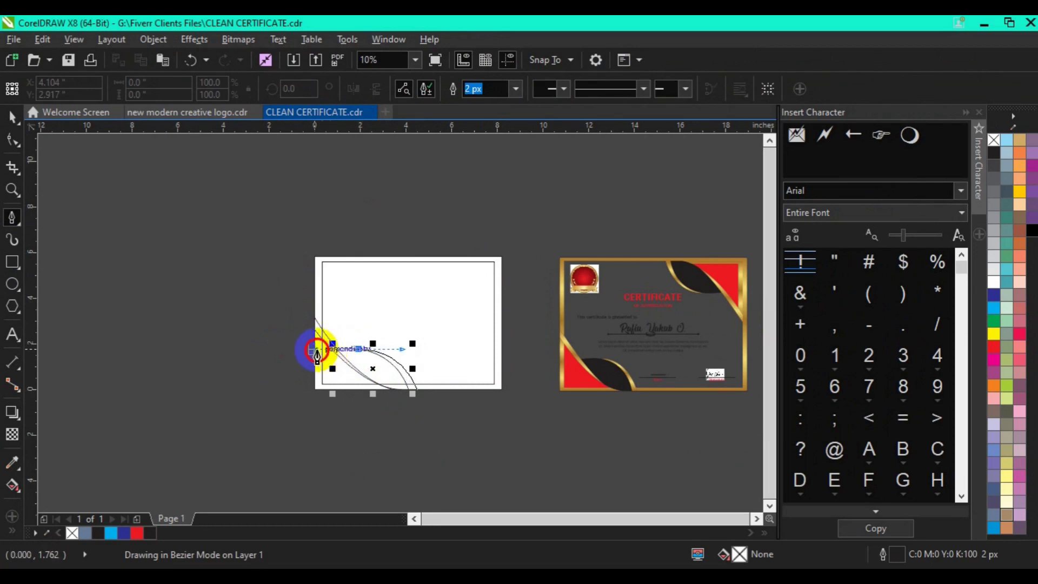
left_click_drag(317, 357, 317, 350)
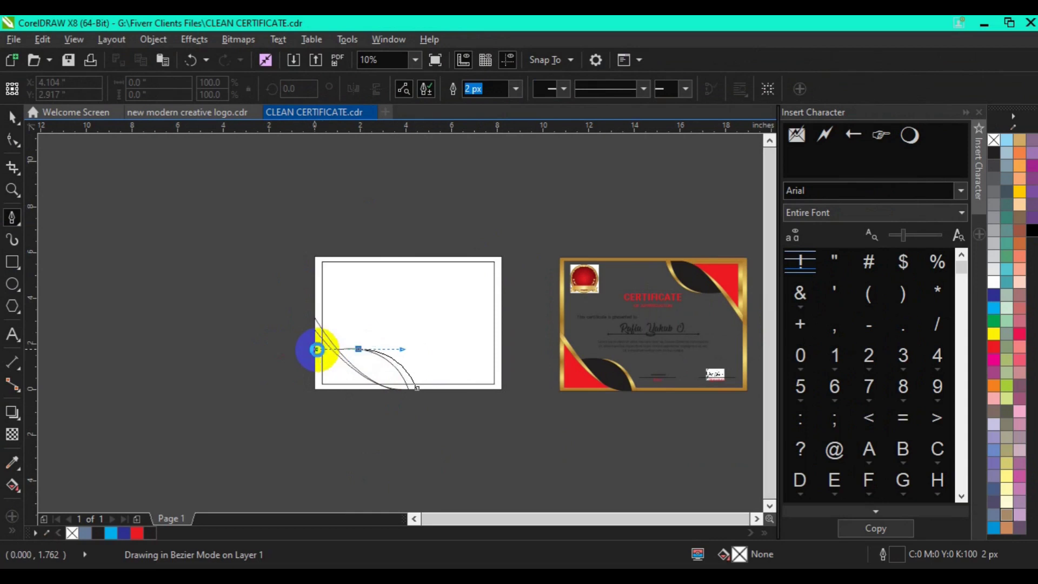
left_click(401, 436, "ctrl")
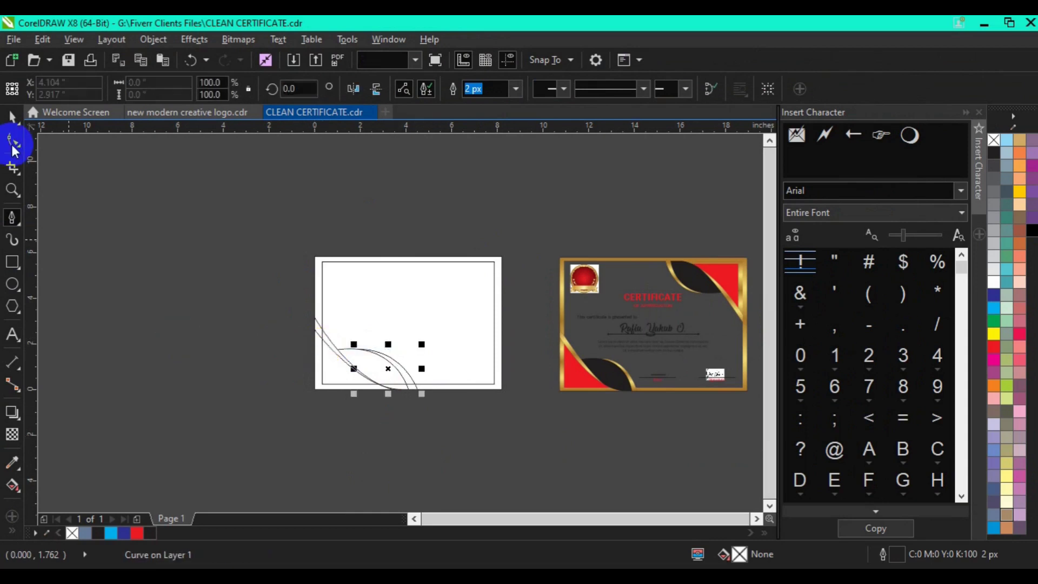
- Group the four curves drawn in the page's lower-left corner
left_click(12, 117)
key("Escape")
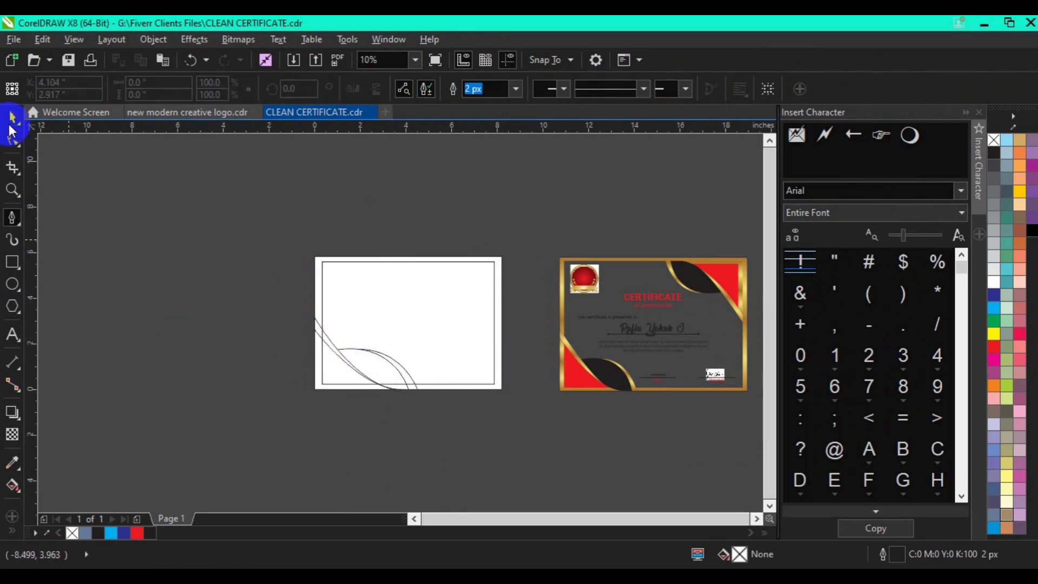
left_click_drag(245, 286, 443, 418)
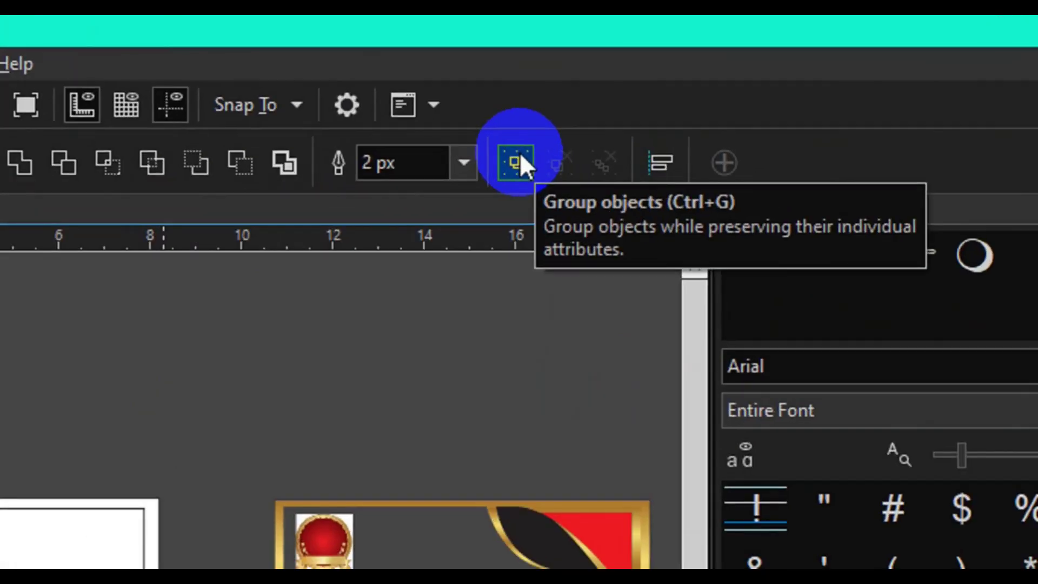
left_click(520, 153)
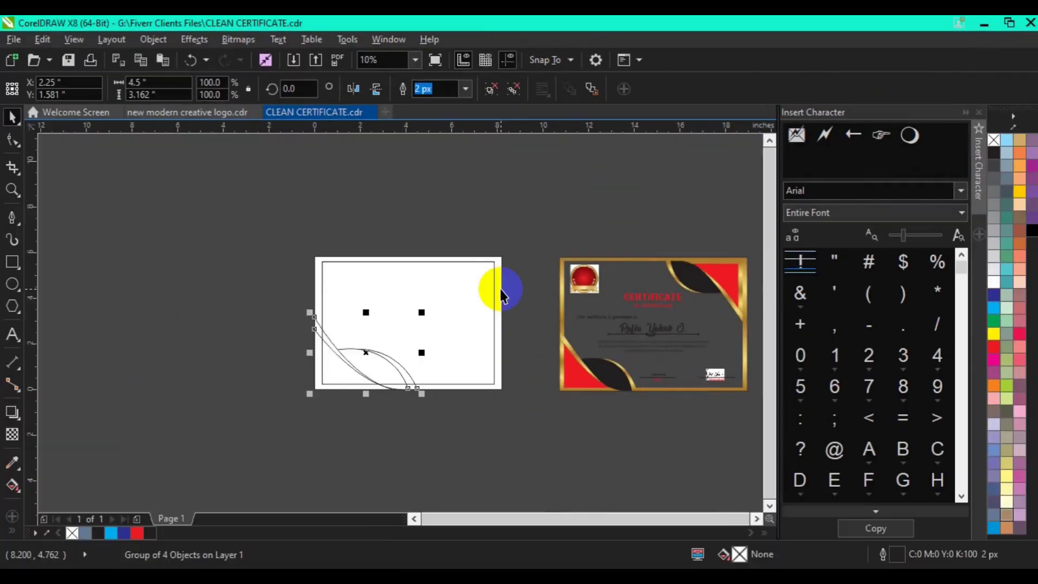
- Group the inner frame rectangle with the page-sized outer rectangle
left_click(501, 293)
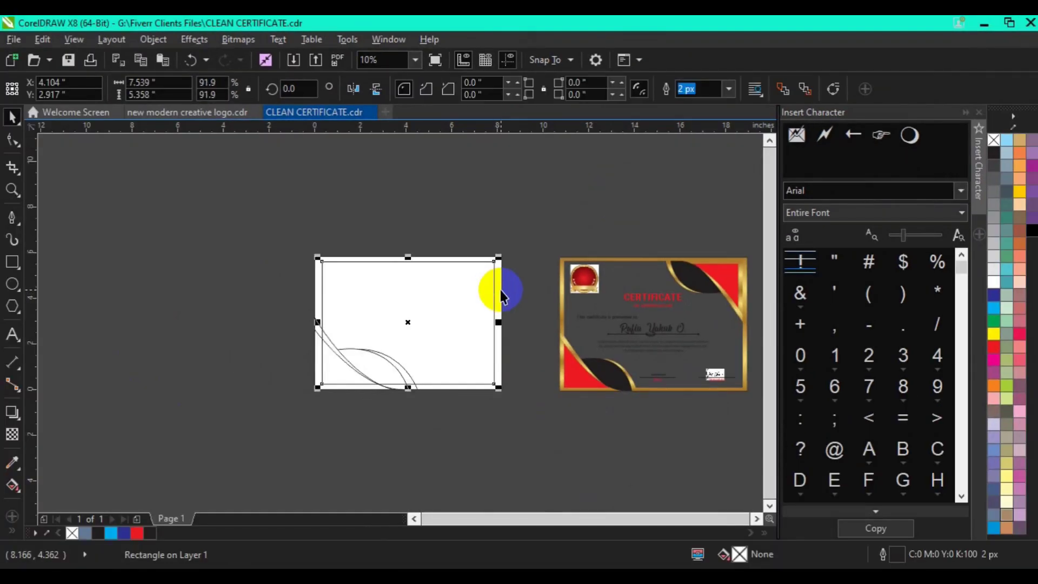
left_click(501, 293, "shift")
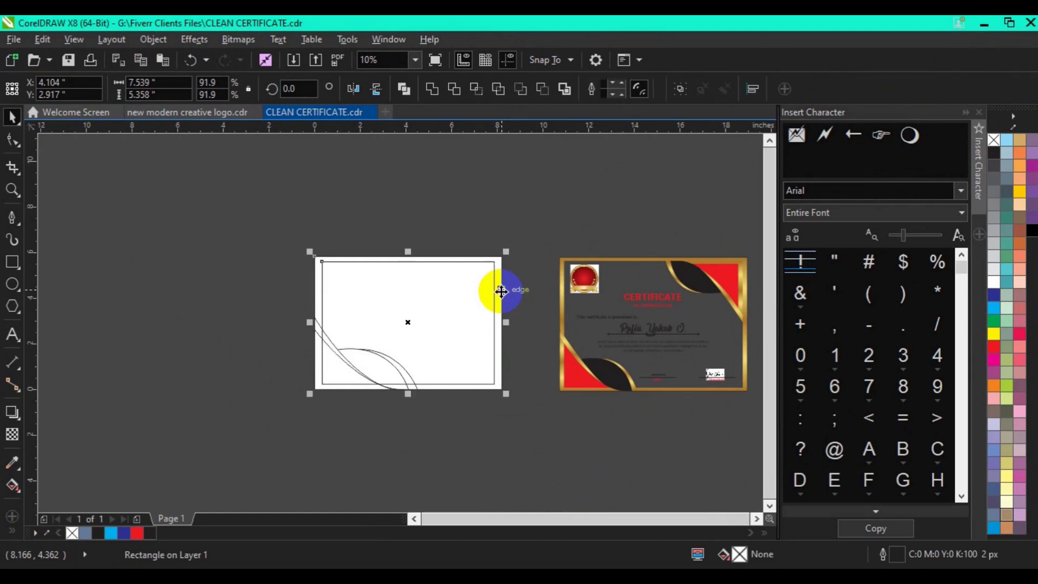
left_click(673, 89)
key("ctrl+g")
left_click(255, 358)
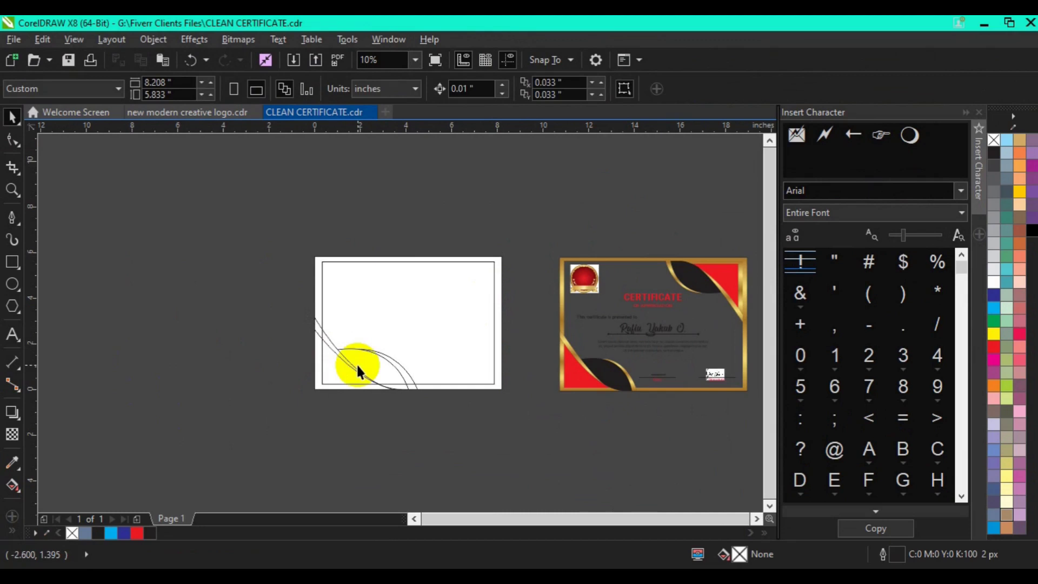
- Duplicate the lower-left curve group in place and mirror the copy horizontally and vertically
left_click(353, 367)
left_click_drag(353, 368, 353, 367)
key("ctrl+c")
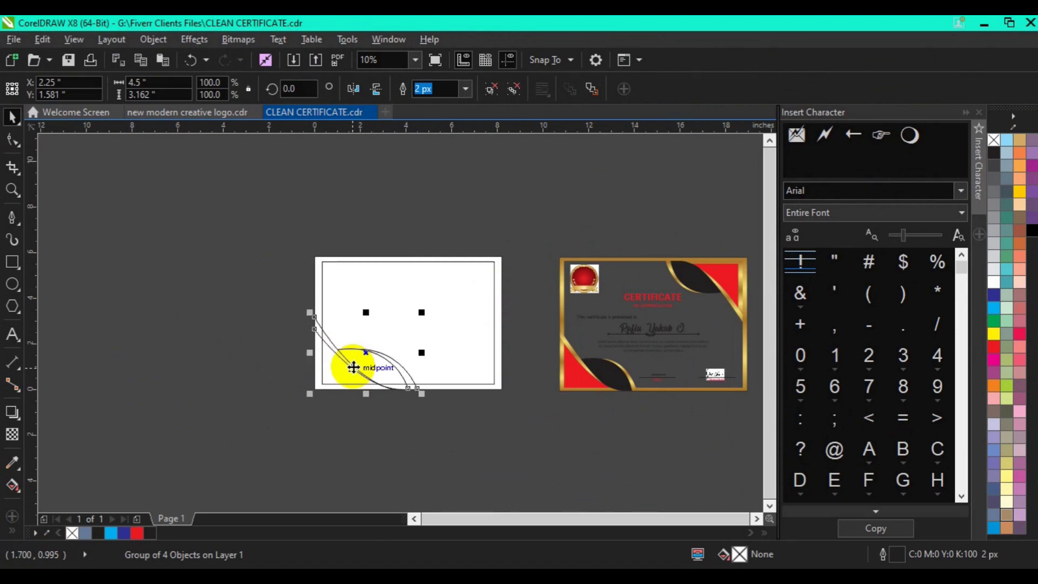
key("ctrl+z")
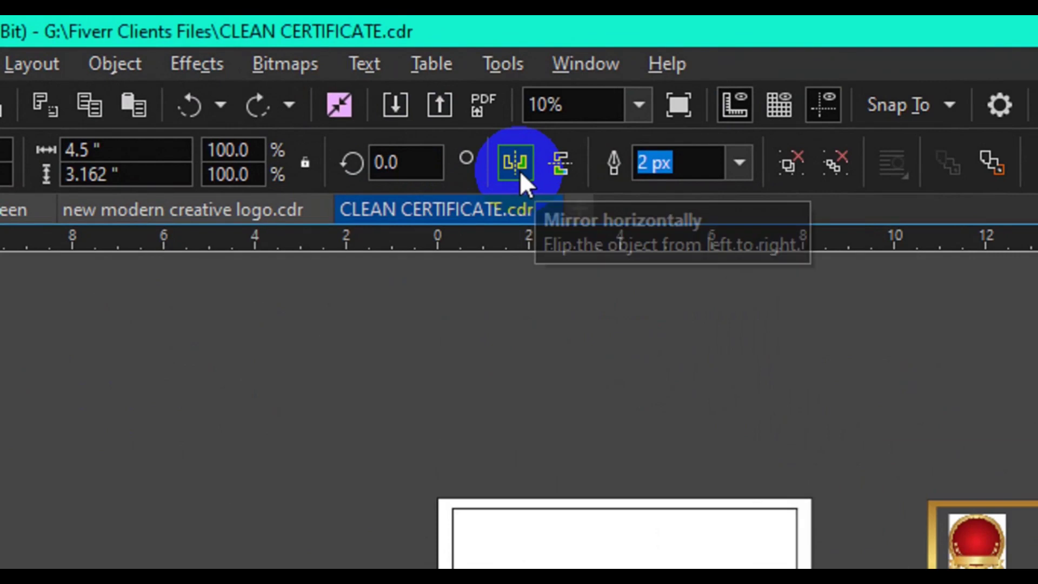
left_click(520, 171)
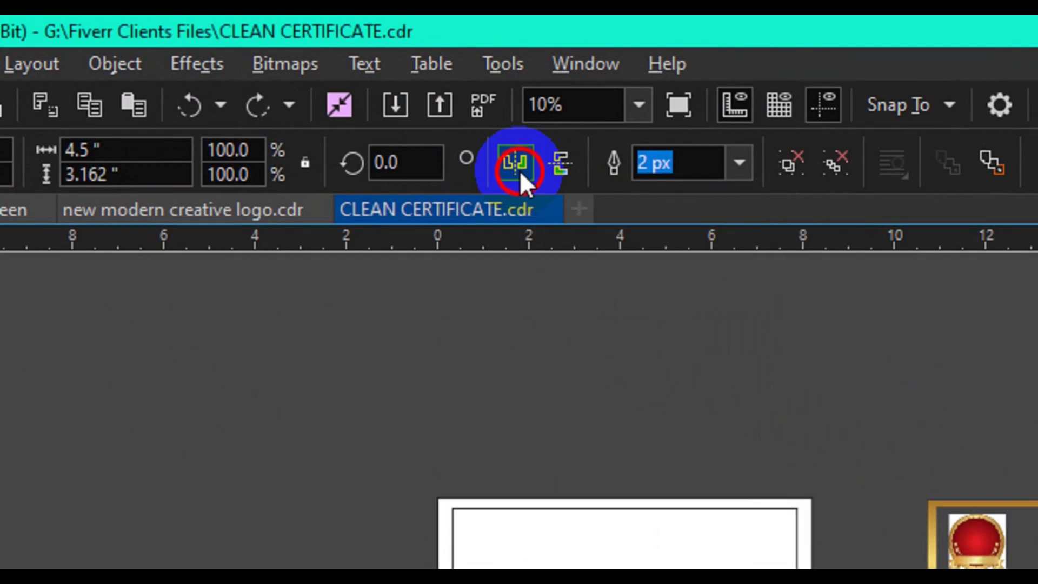
left_click(560, 171)
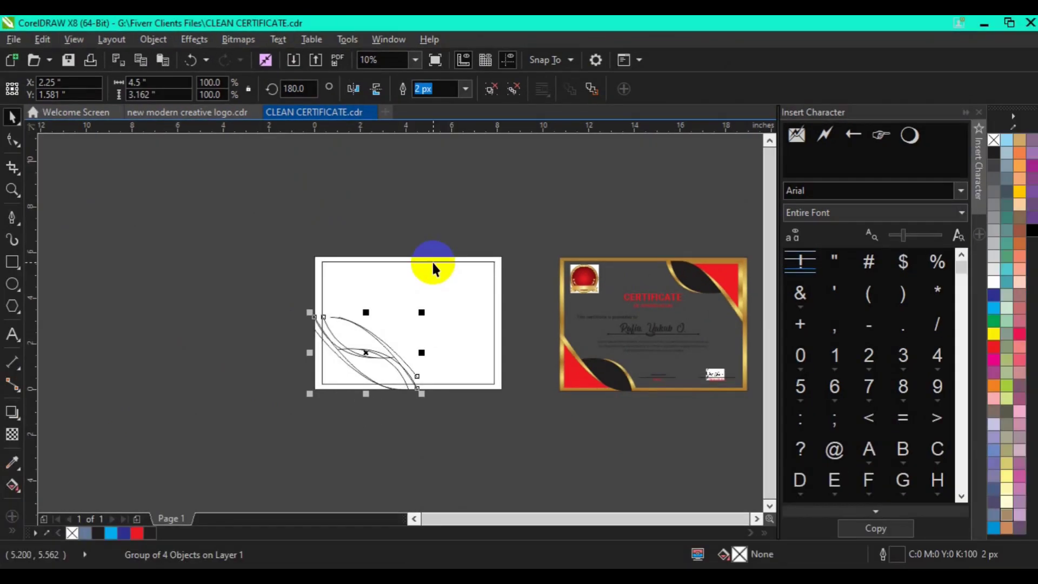
- Align the mirrored curve group to the top and right edges of the frame
left_click(433, 263)
left_click(433, 262, "shift")
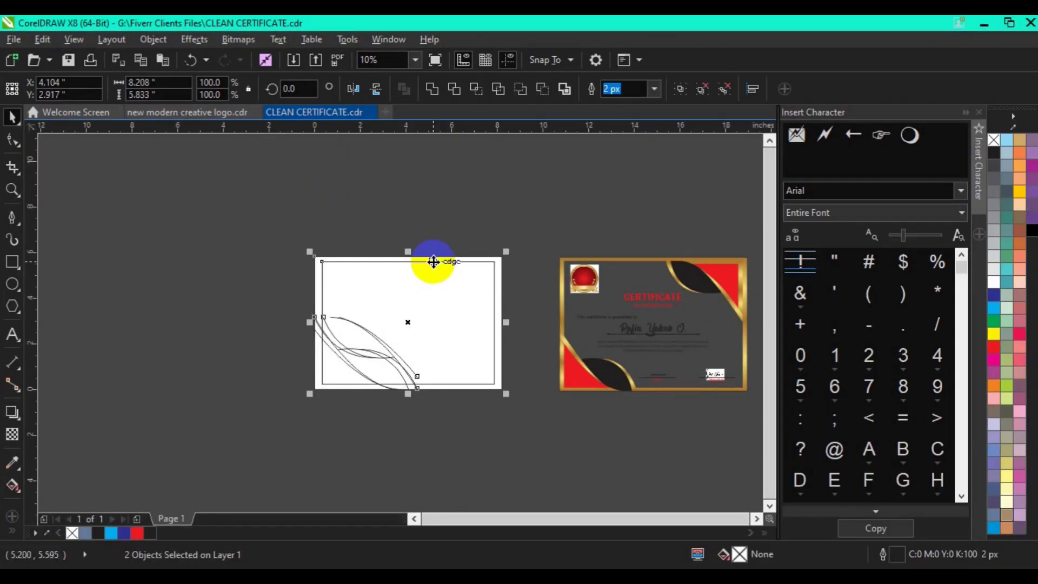
key("t")
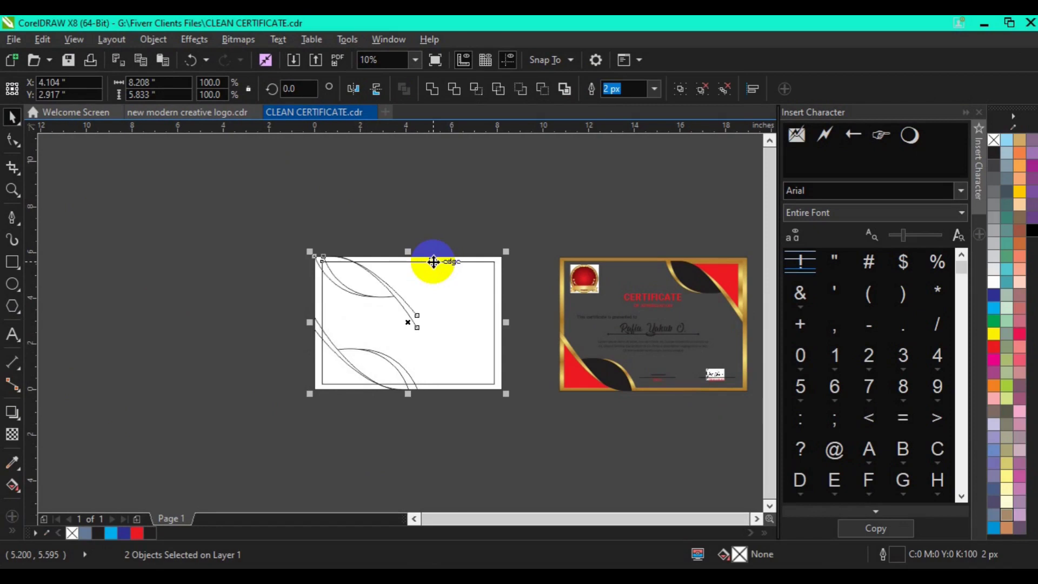
key("r")
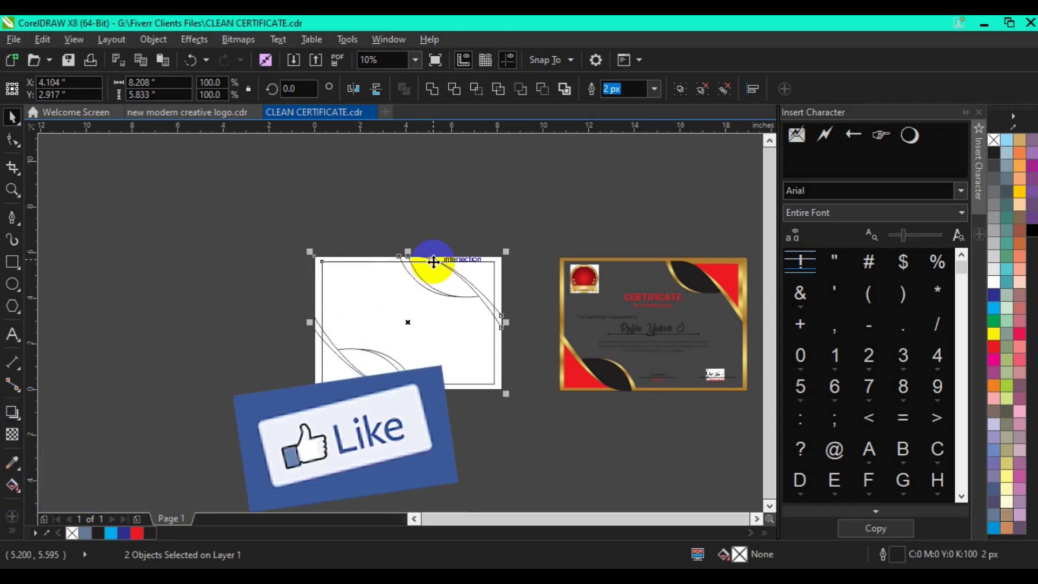
left_click(566, 235)
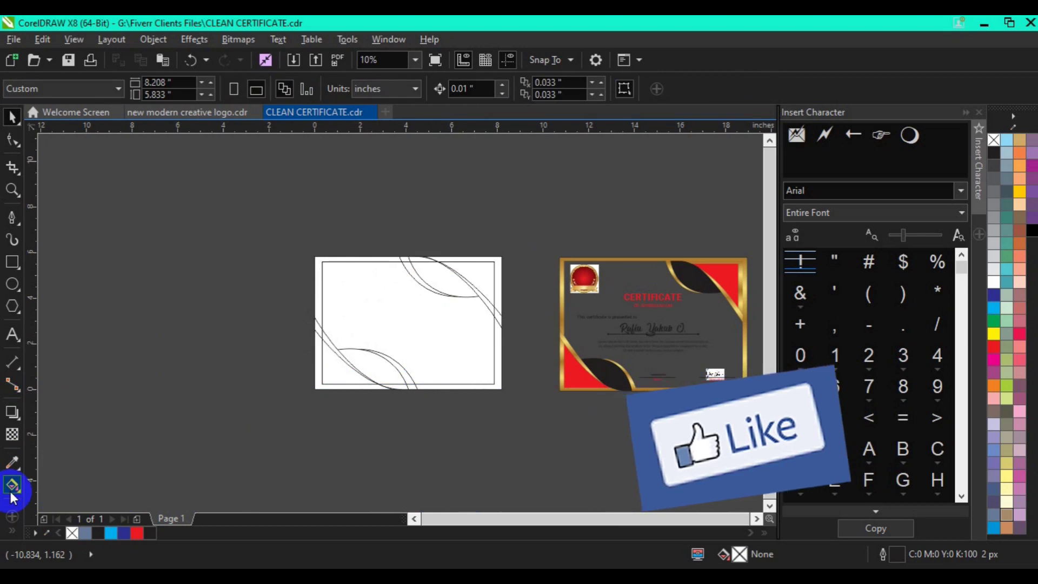
- Smart Fill every section of the border between the two frame rectangles with the preset slate blue
left_click(12, 531)
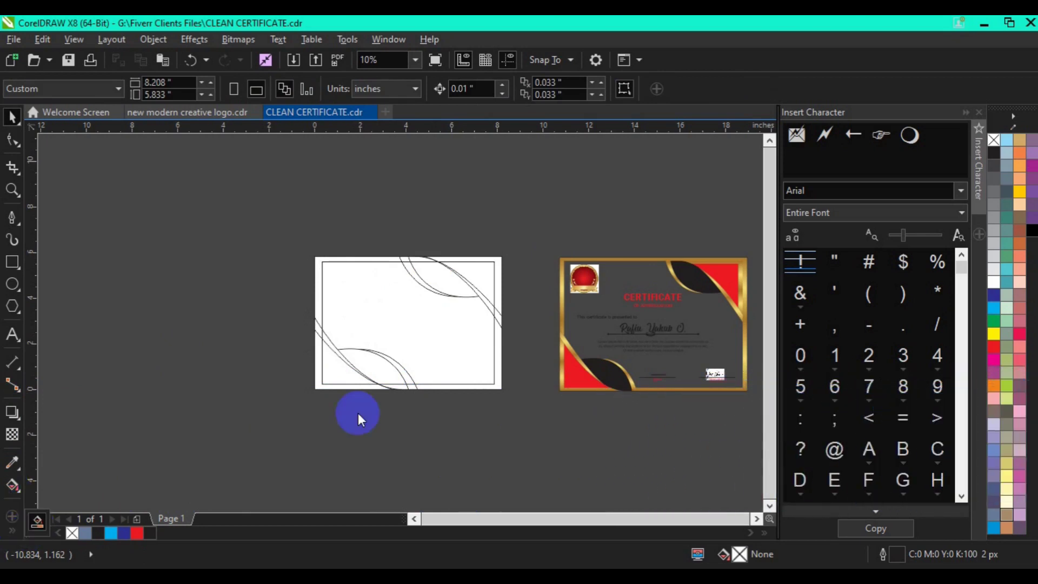
left_click(317, 374)
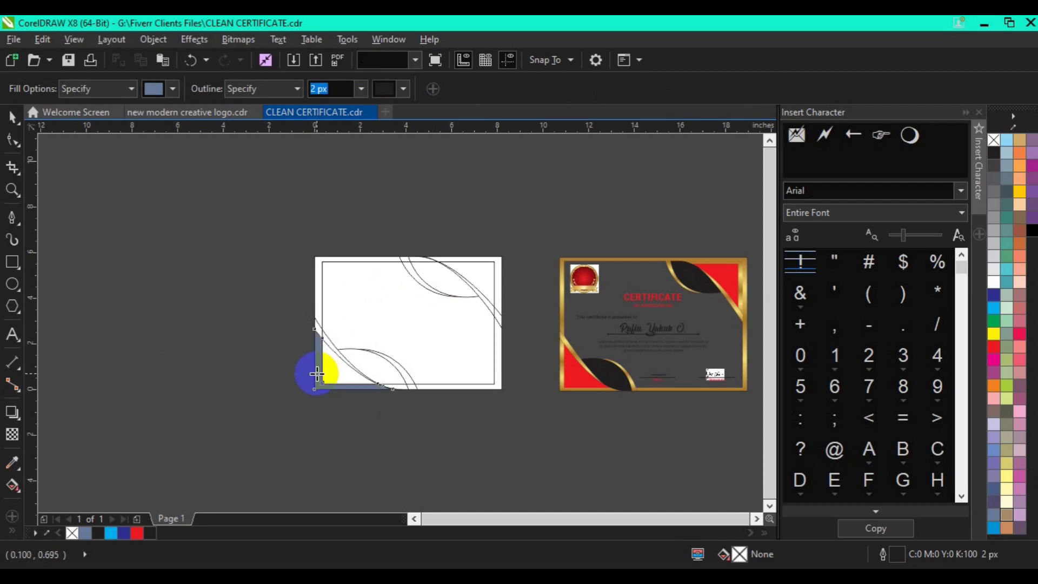
left_click(319, 327)
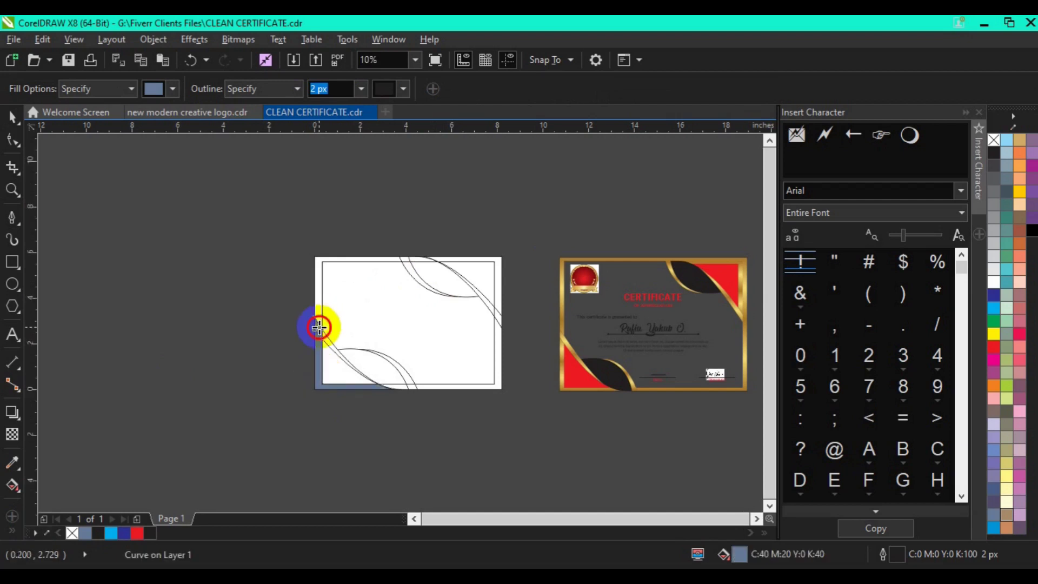
left_click(320, 301)
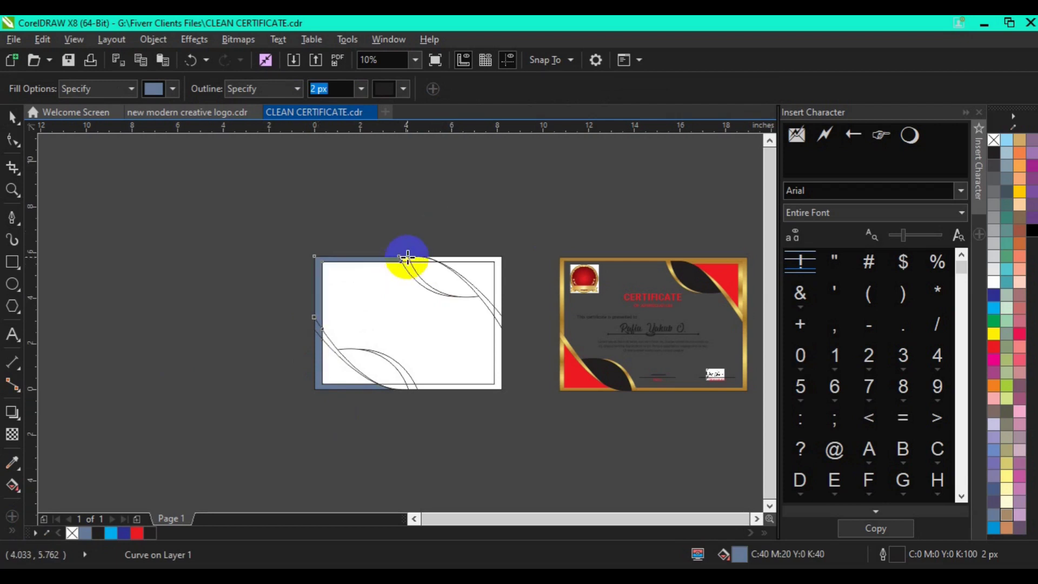
left_click(418, 259)
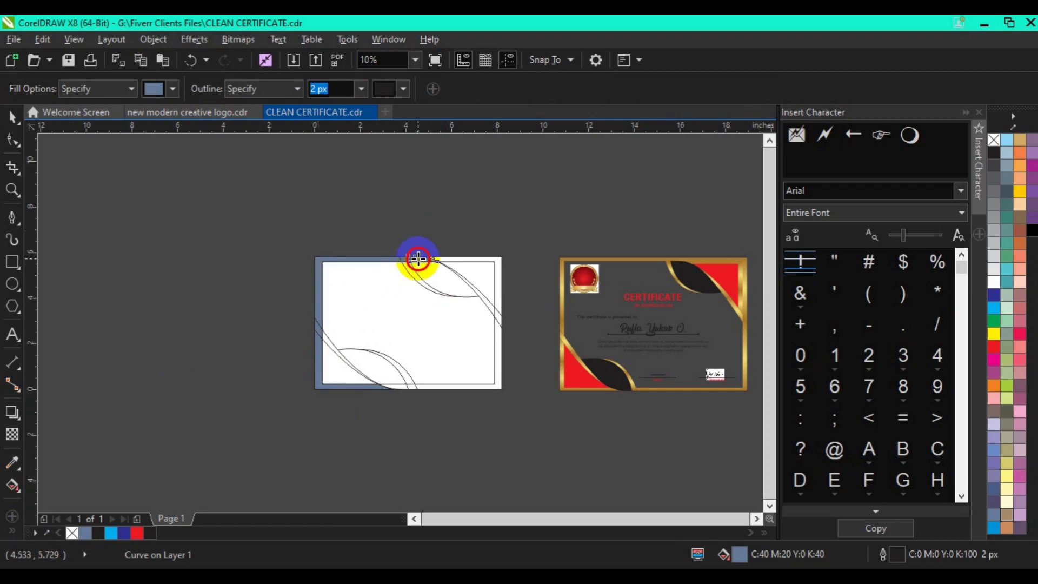
left_click(447, 259)
left_click(494, 325)
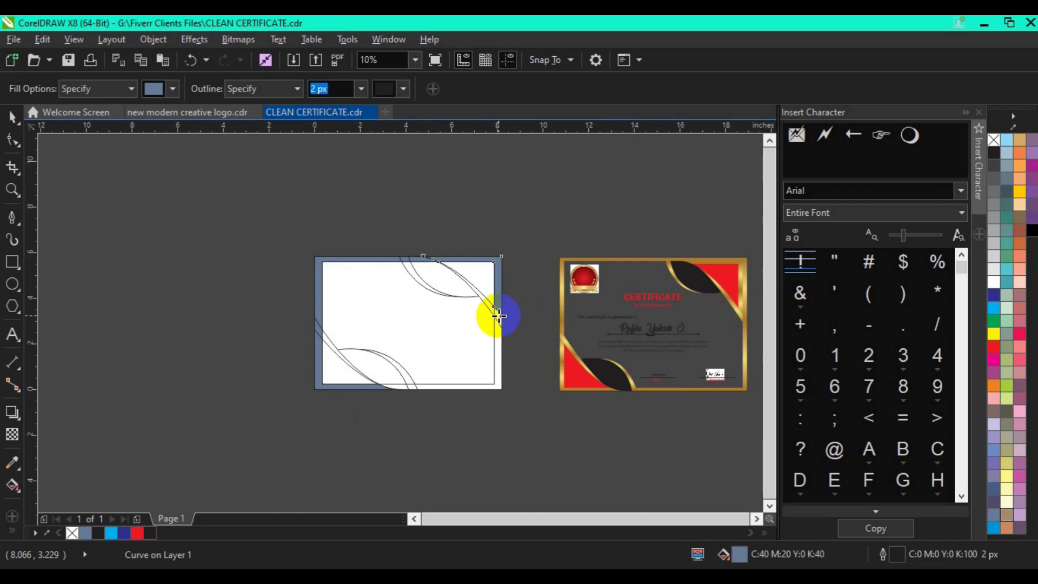
left_click(490, 373)
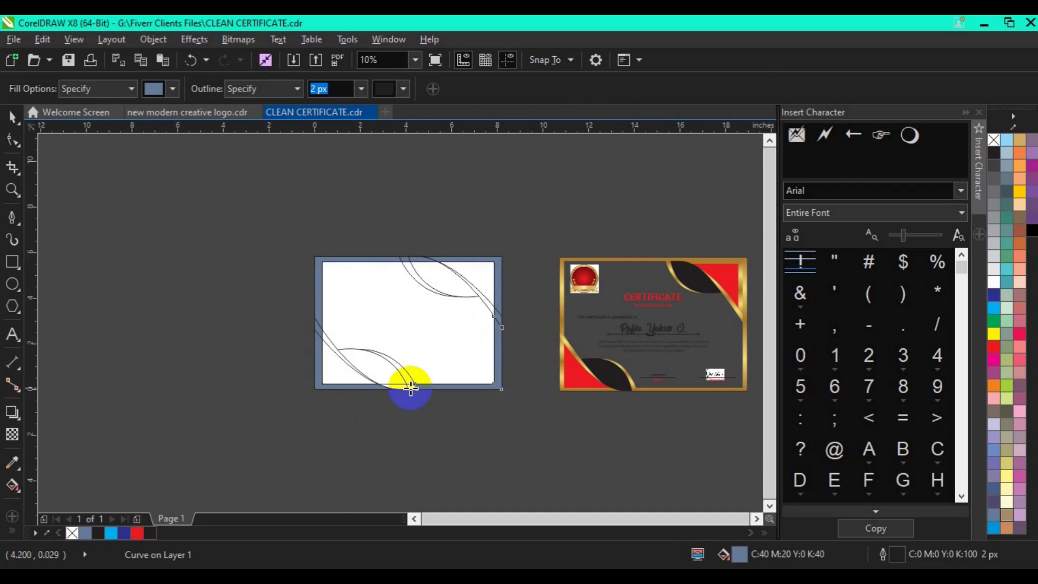
left_click(412, 387)
left_click(399, 382)
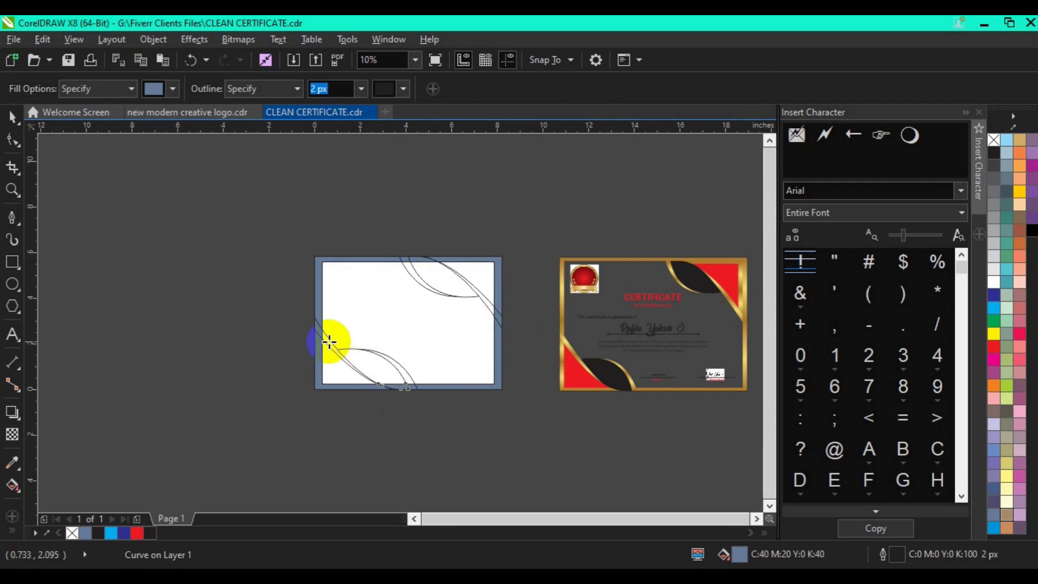
- Smart Fill the corner triangles, leaf shapes and curved strips inside the frame at both decorated corners with slate blue
left_click(330, 366)
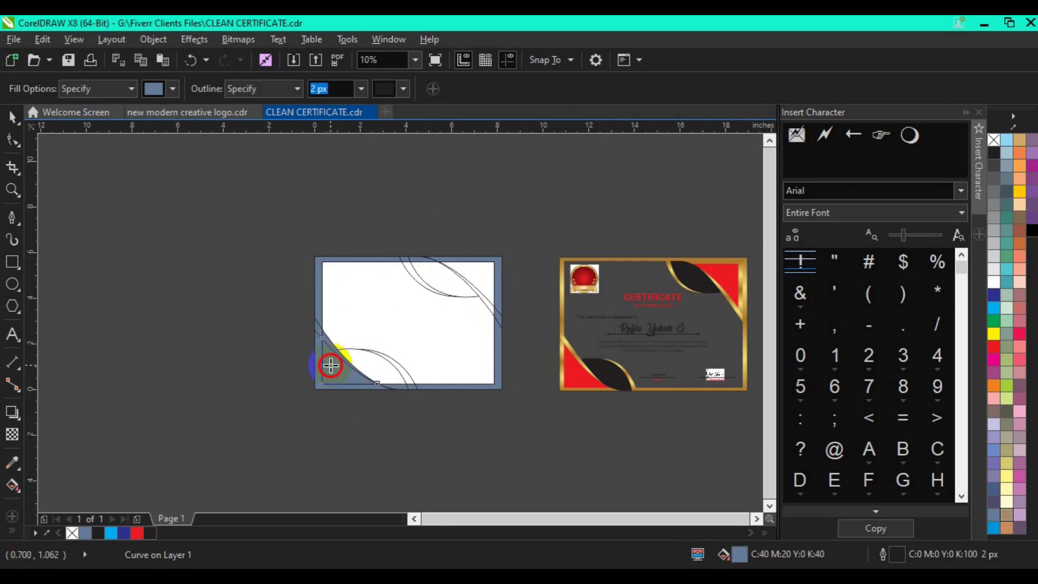
left_click(367, 366)
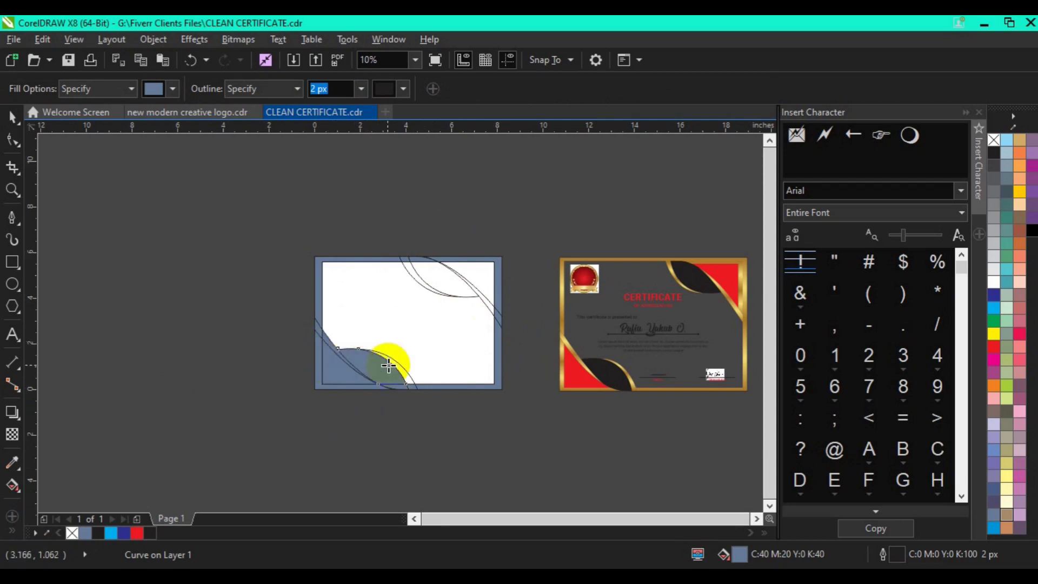
left_click(399, 366)
left_click(429, 276)
left_click(479, 277)
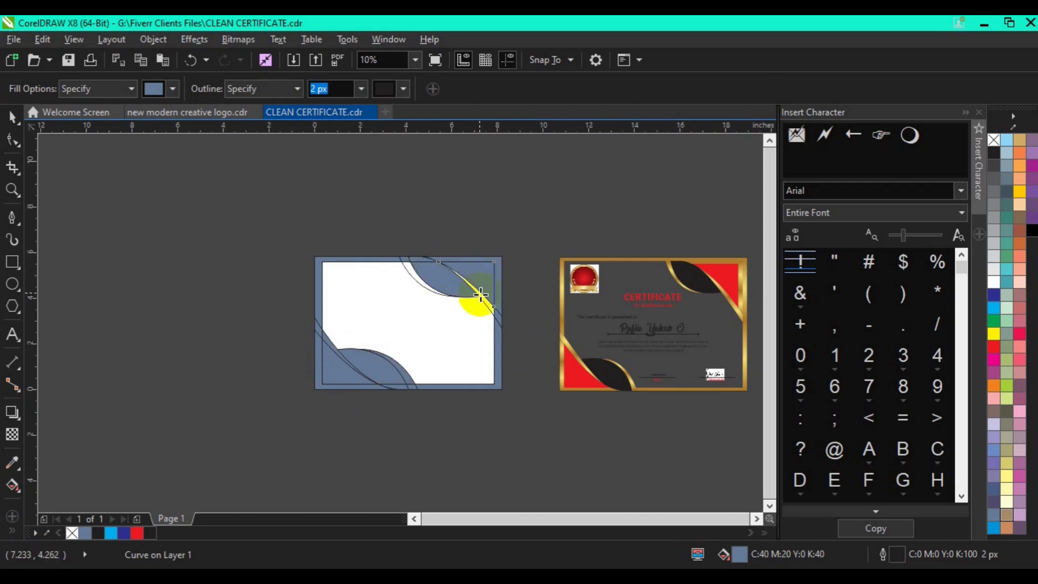
left_click(480, 295)
left_click(415, 278)
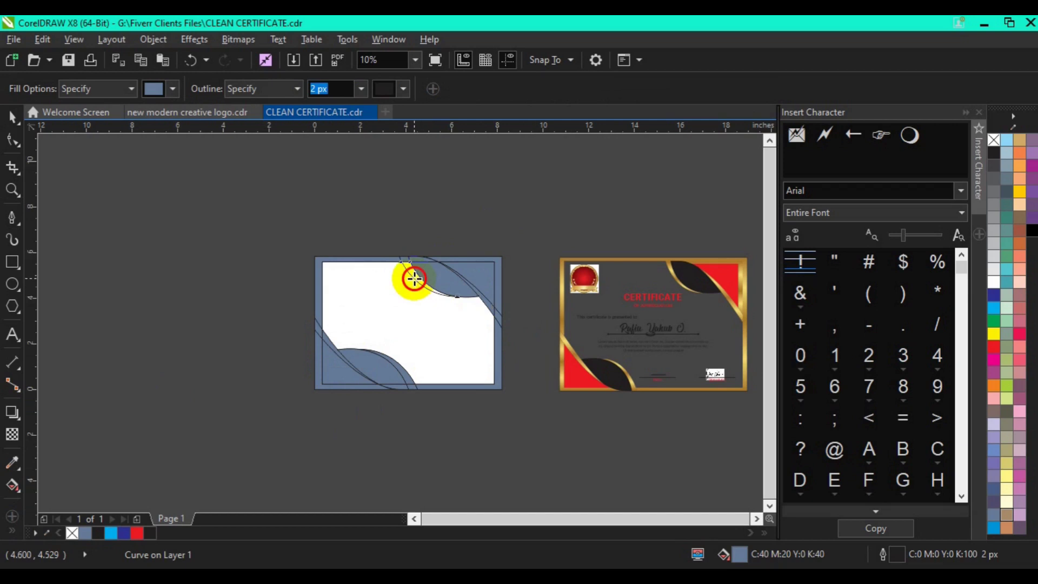
- Fill the lower-left and upper-right corner triangles with red
left_click(13, 116)
left_click(336, 386)
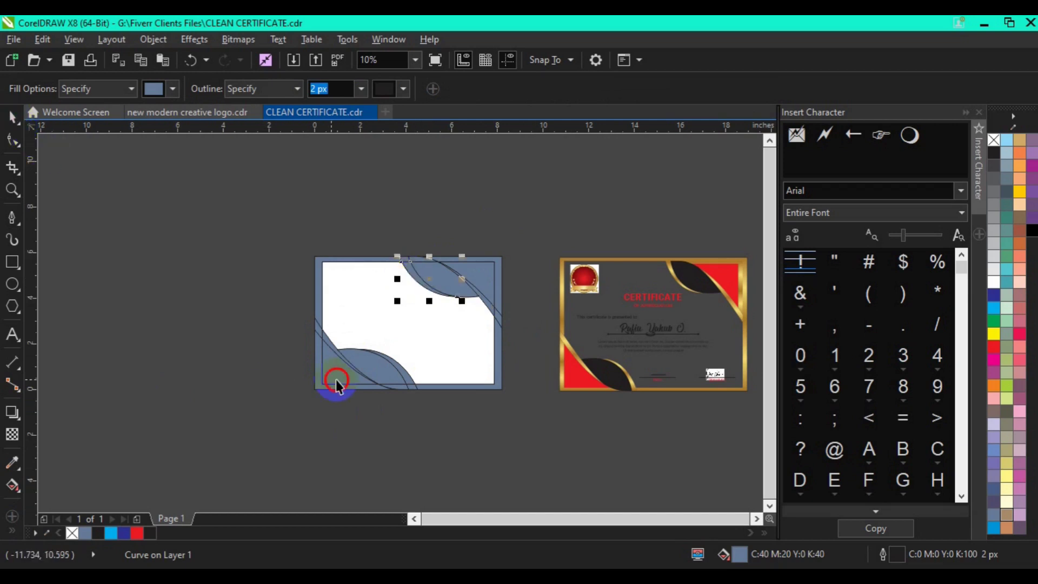
key("space")
left_click(332, 373)
left_click(288, 368)
left_click(332, 365)
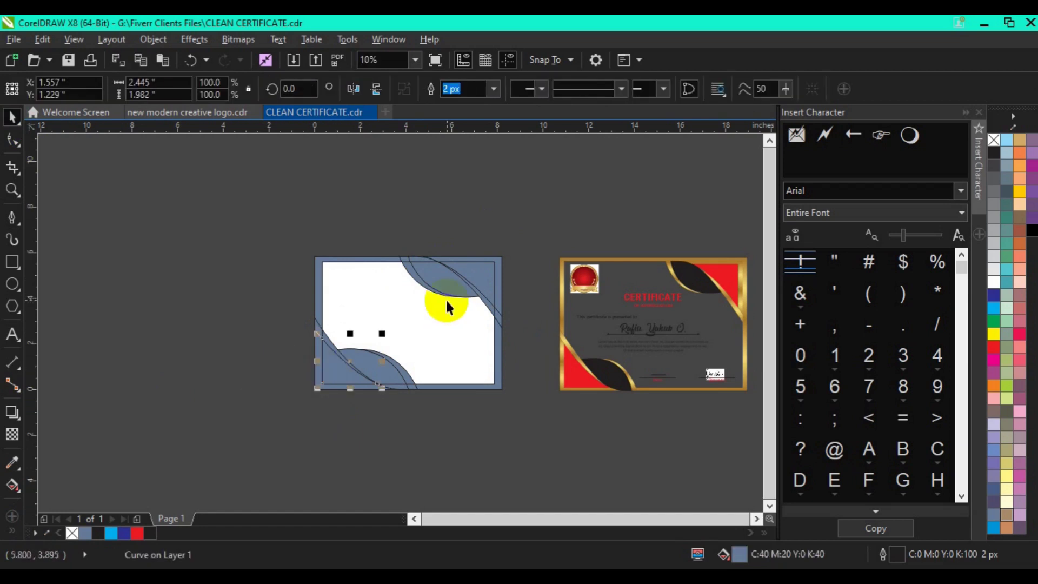
left_click(478, 273, "shift")
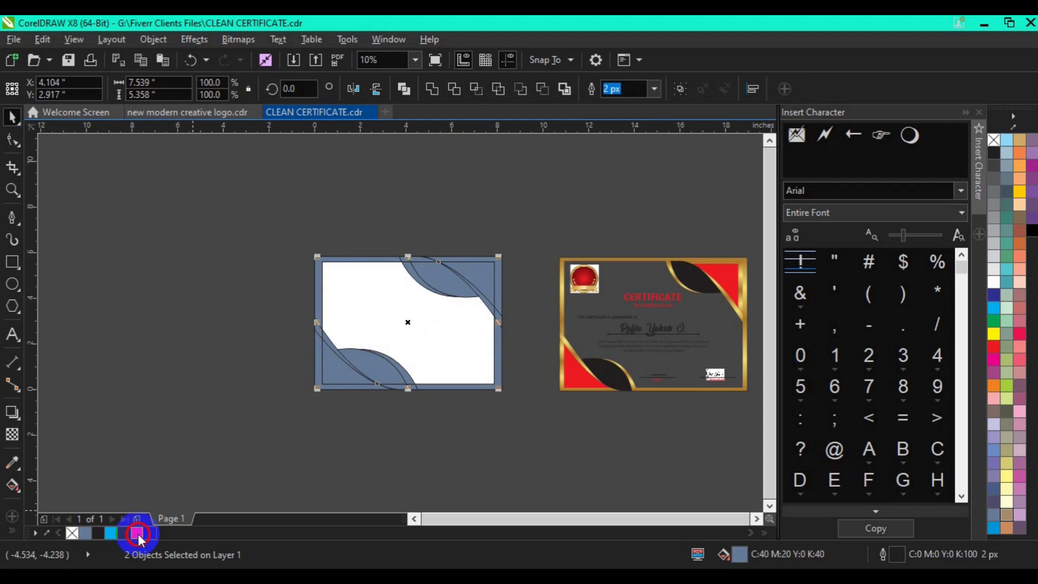
left_click(137, 534)
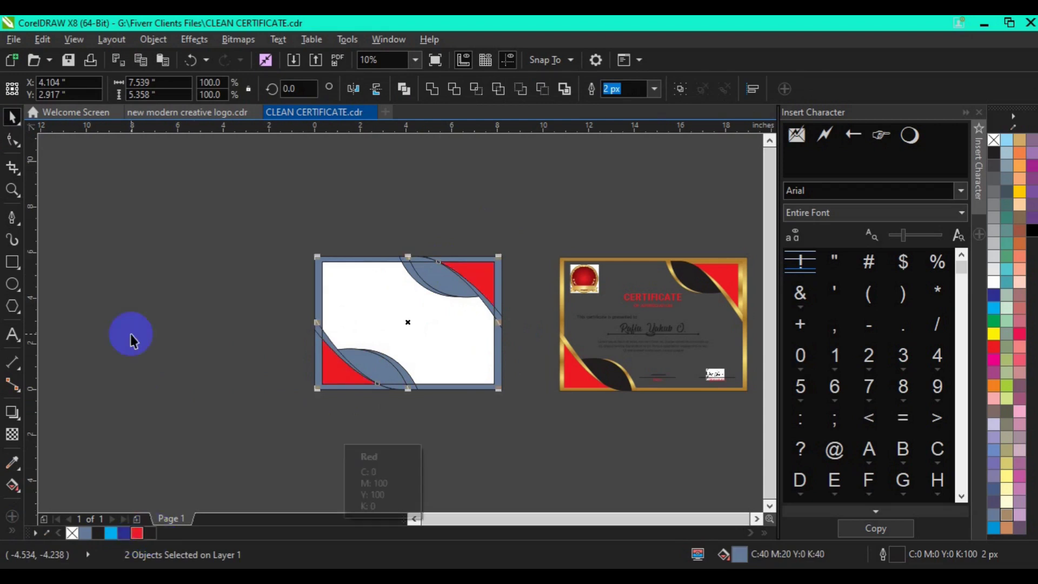
- Remove the outlines from all objects of the new certificate
left_click_drag(216, 237, 554, 464)
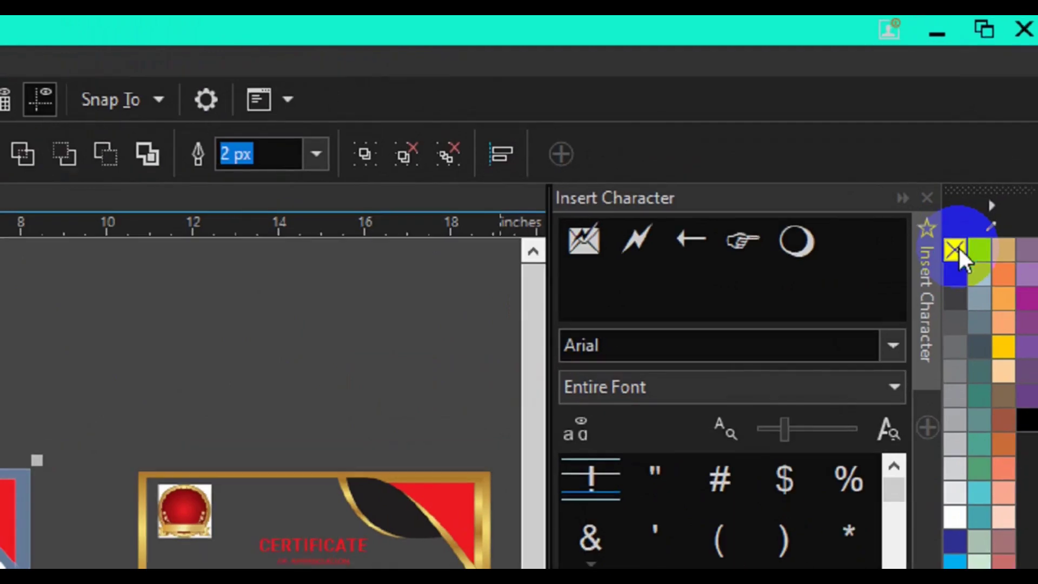
right_click(979, 182)
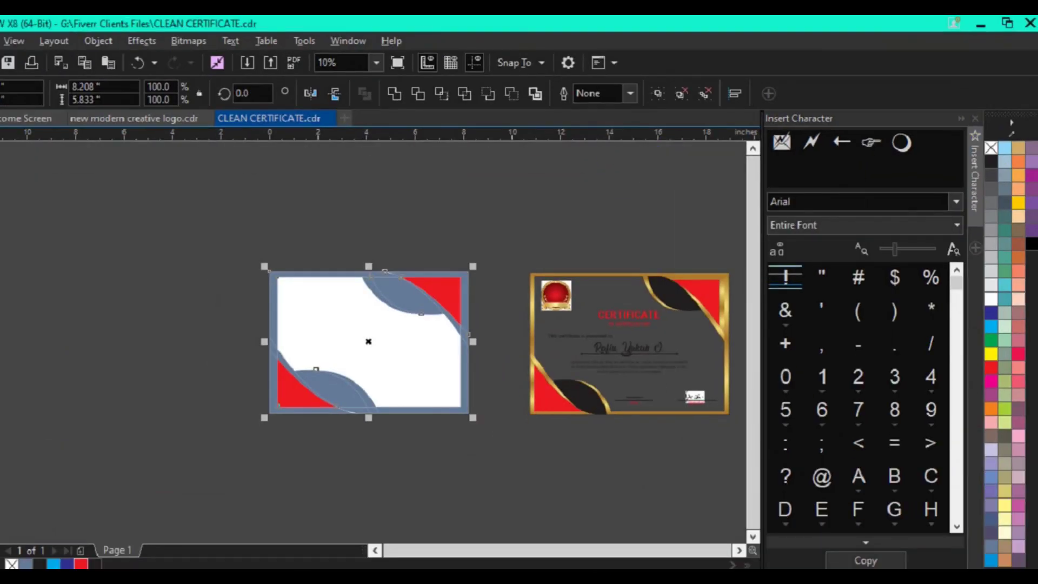
key("F2")
left_click(368, 333)
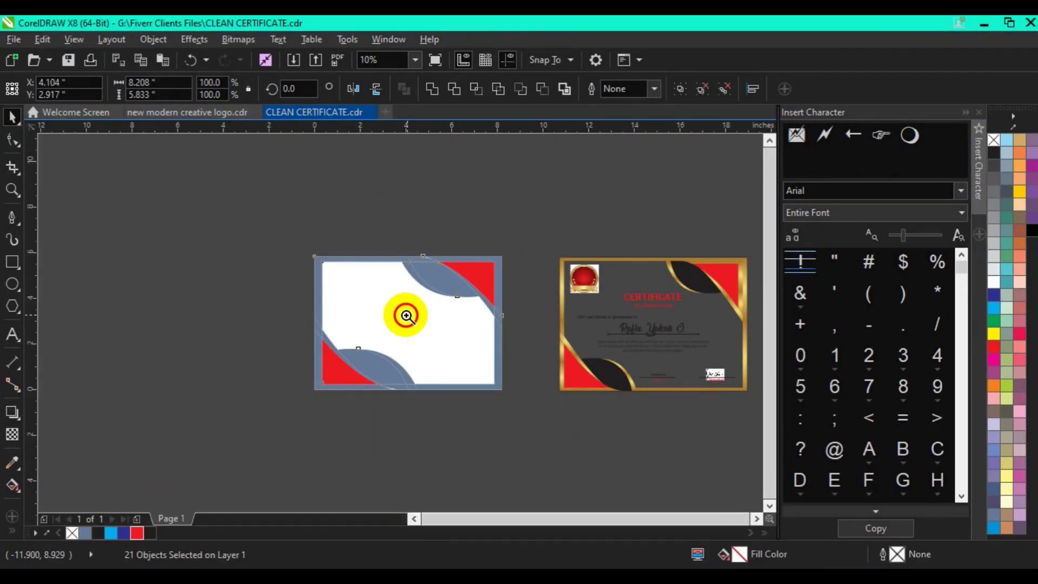
left_click(407, 316)
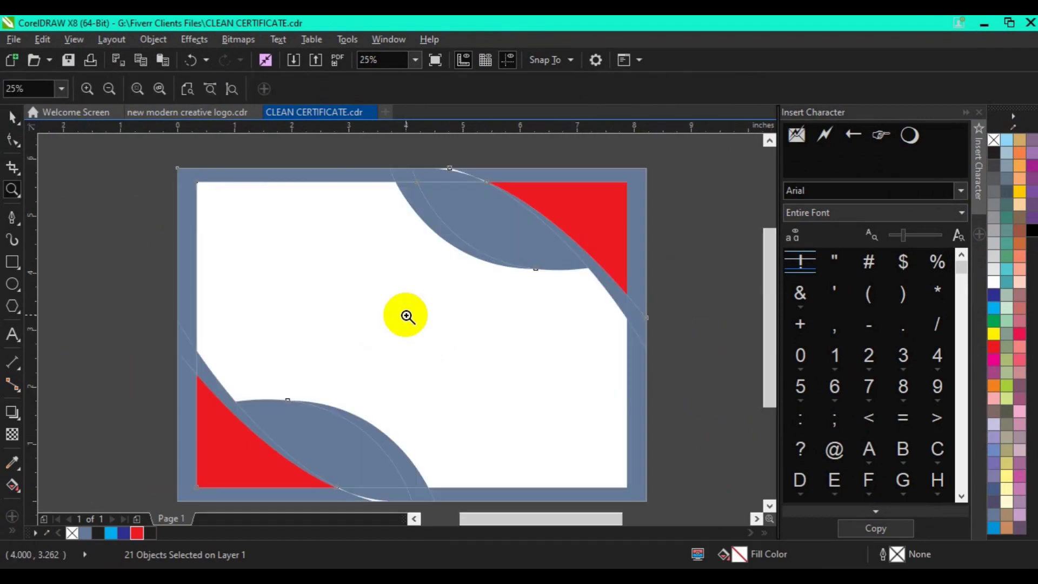
left_click(63, 163)
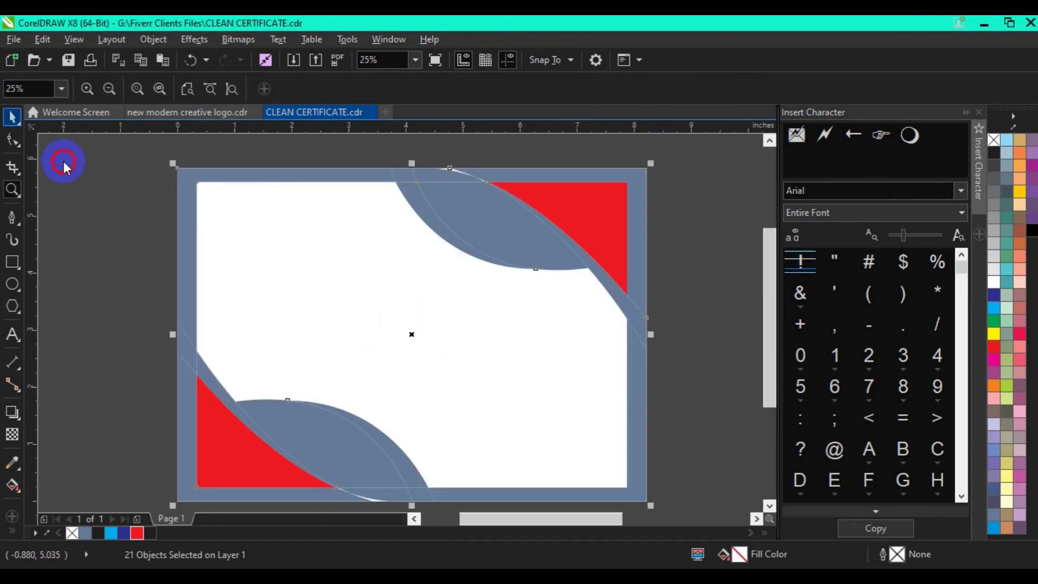
left_click(145, 225)
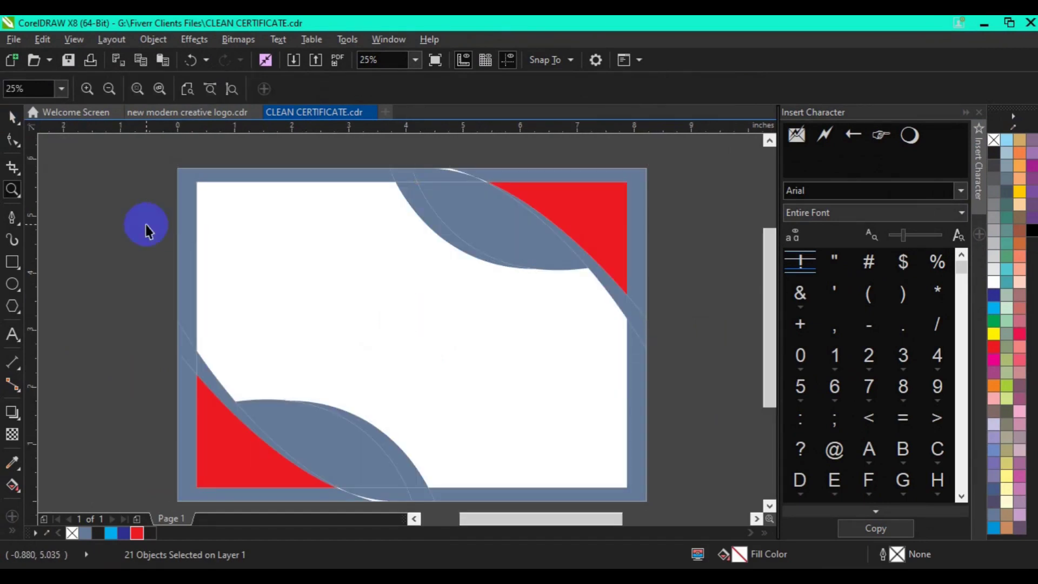
- Weld the slate blue sections of the top border into a single curve
left_click(354, 184)
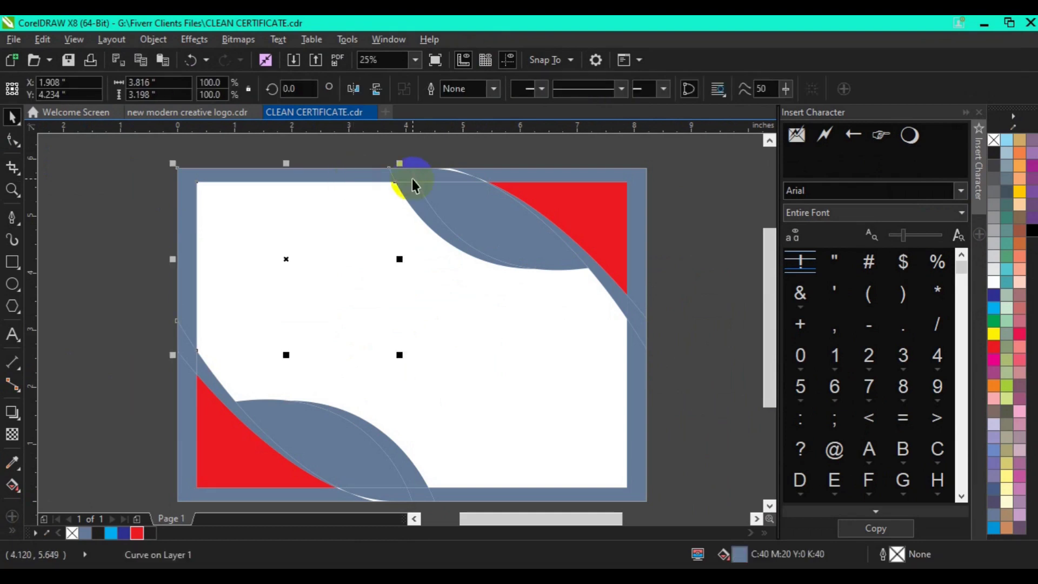
left_click_drag(412, 179, 410, 182)
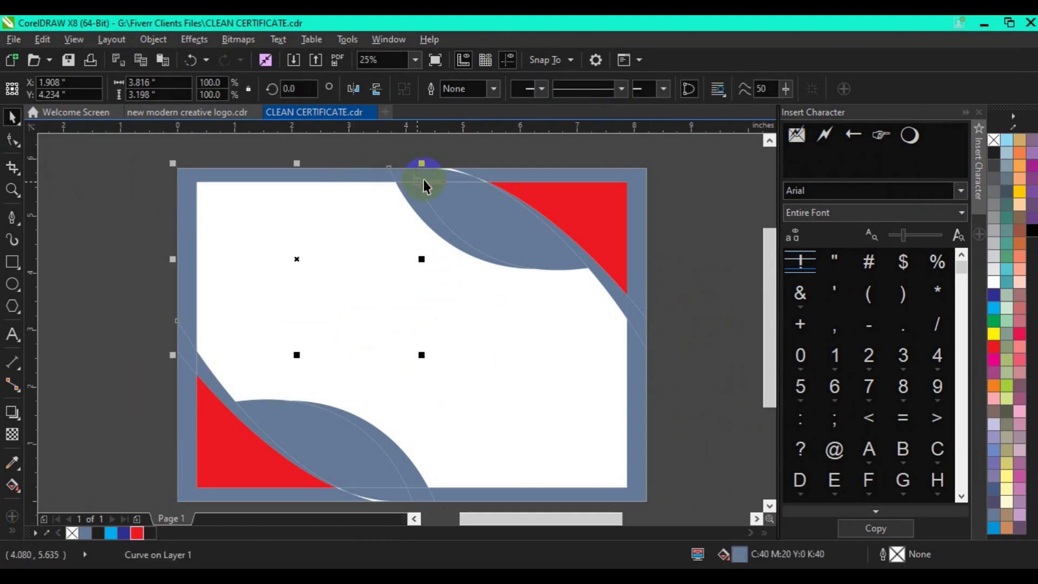
left_click(423, 179, "shift")
left_click(441, 175, "shift")
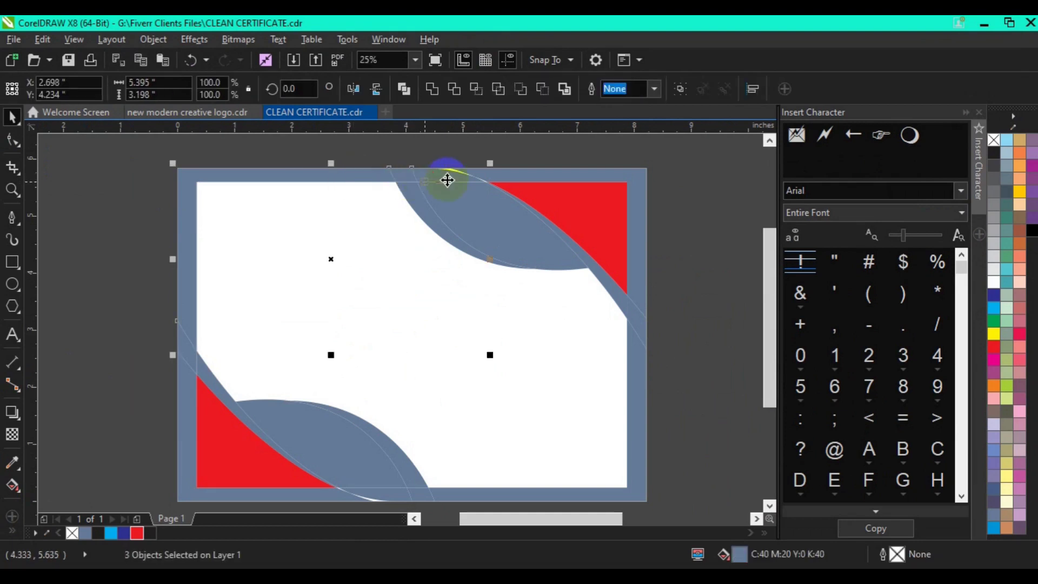
left_click(501, 177, "shift")
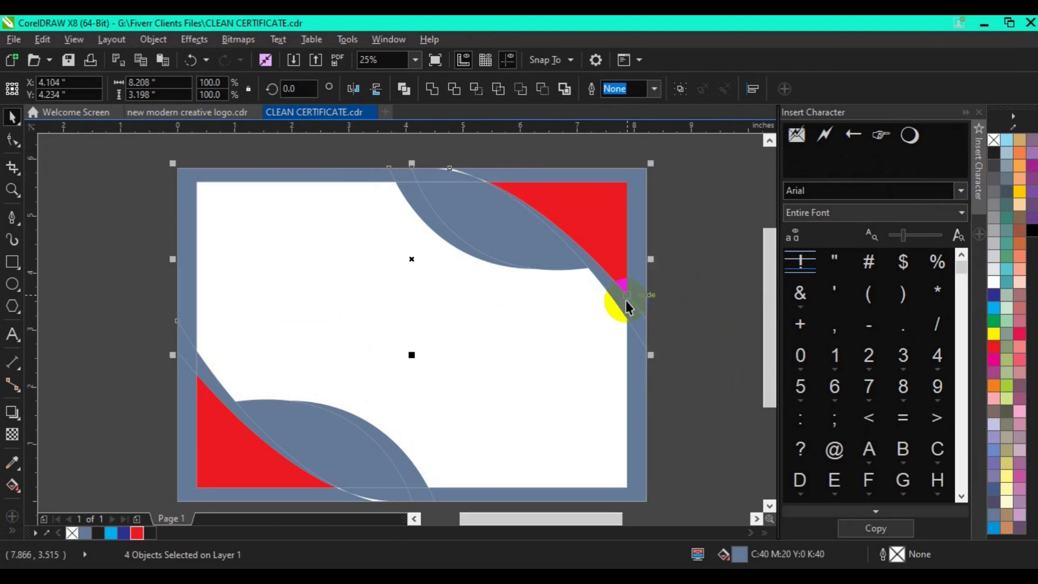
left_click(432, 90)
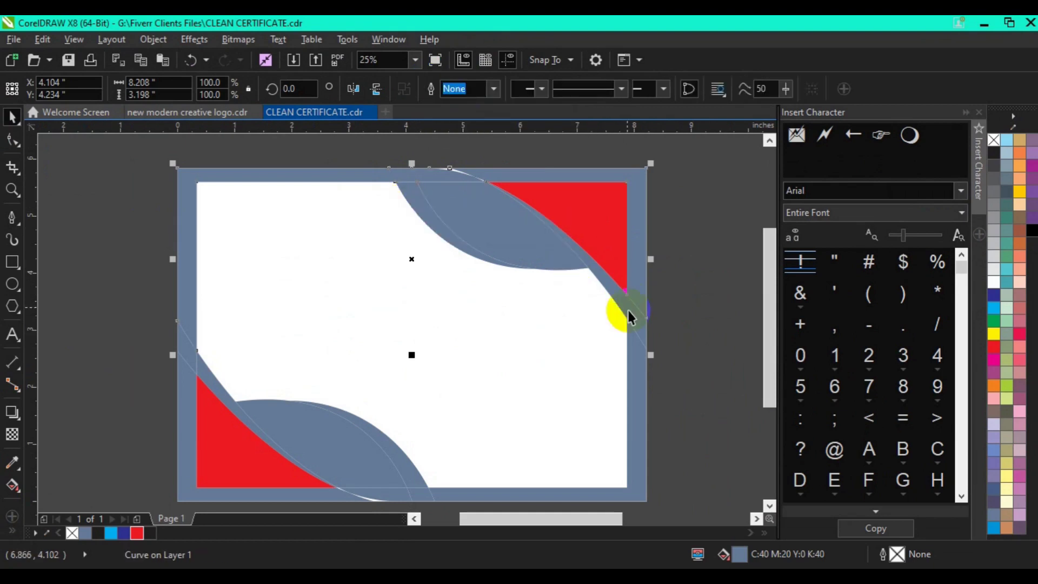
- Weld the top border curve with the right, bottom and left border sections into one frame
left_click(645, 411, "shift")
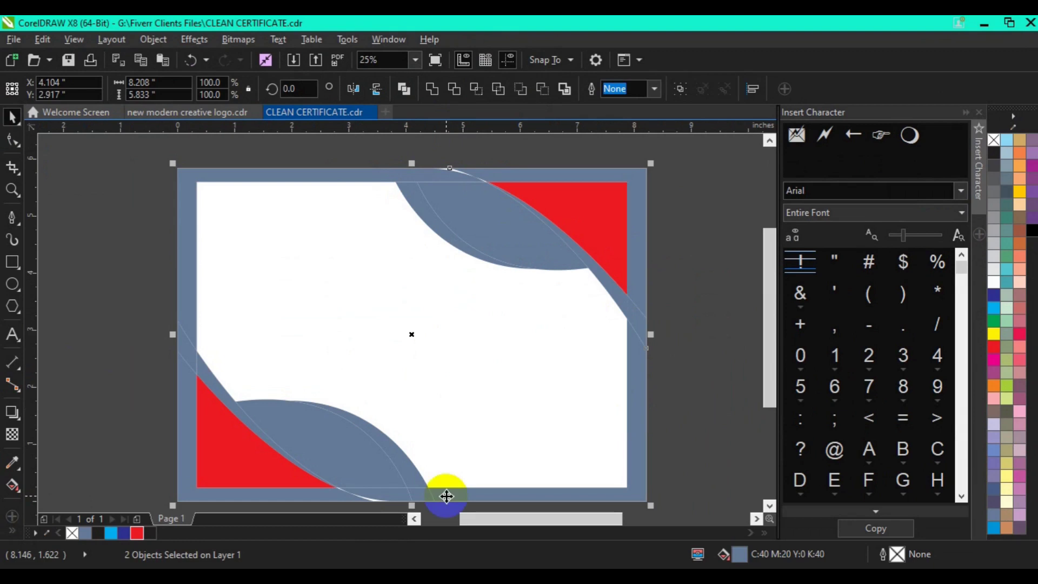
left_click(344, 500, "shift")
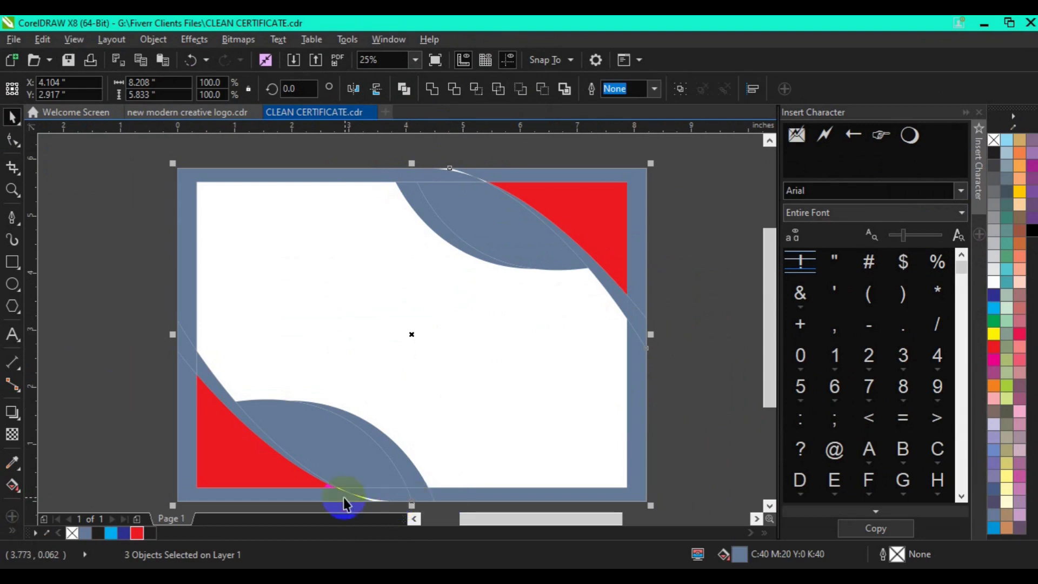
left_click(339, 494, "shift")
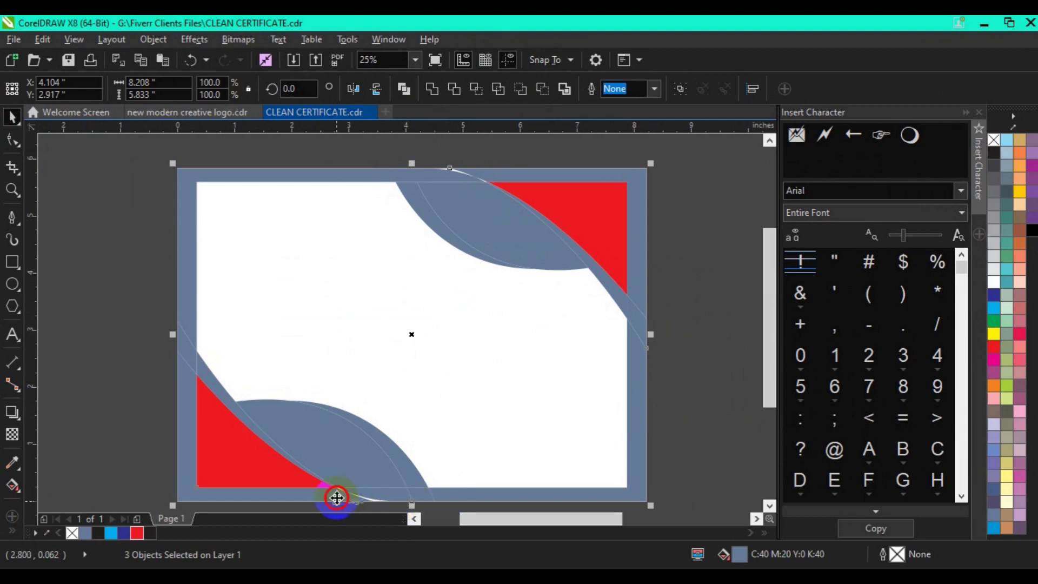
left_click(435, 88)
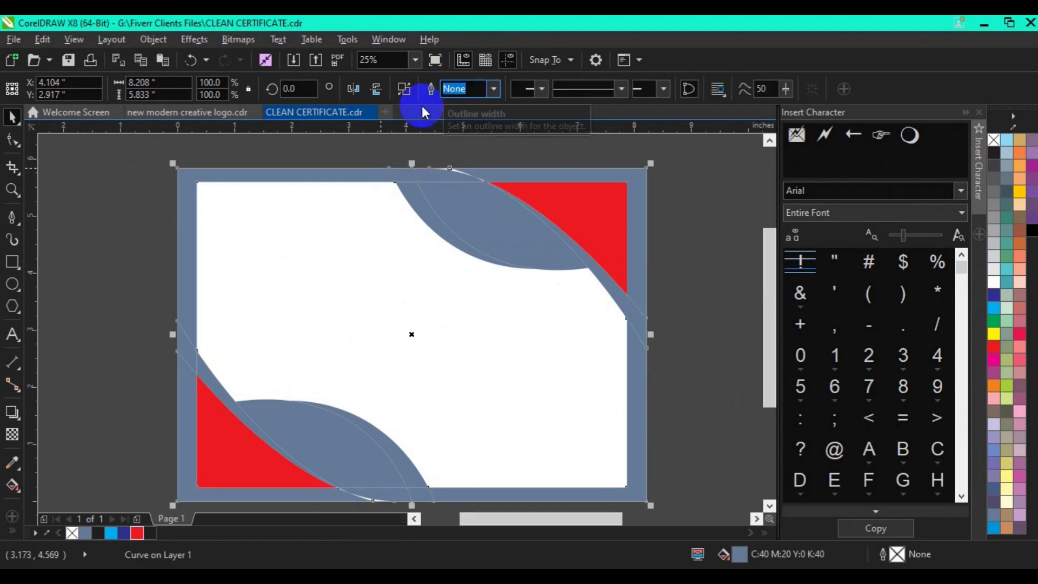
- Weld the small left border section above the lower-left corner into the frame
left_click(102, 303)
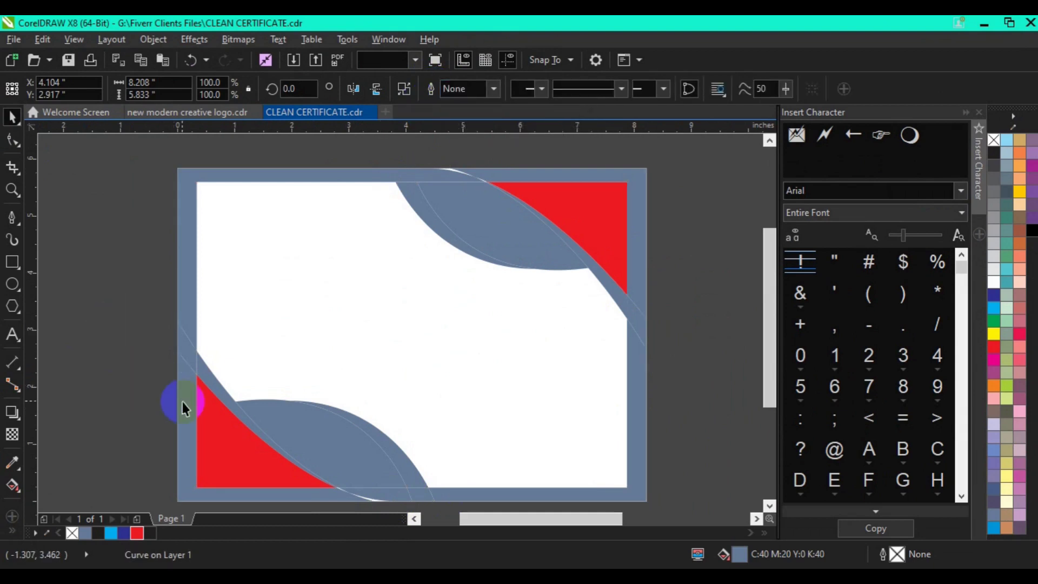
left_click(189, 372)
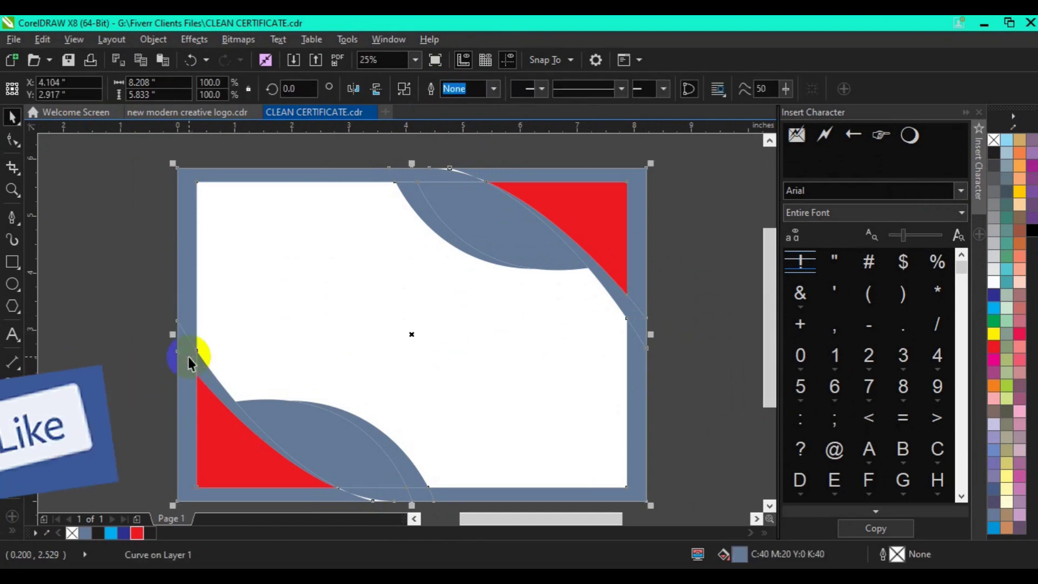
left_click(201, 381, "shift")
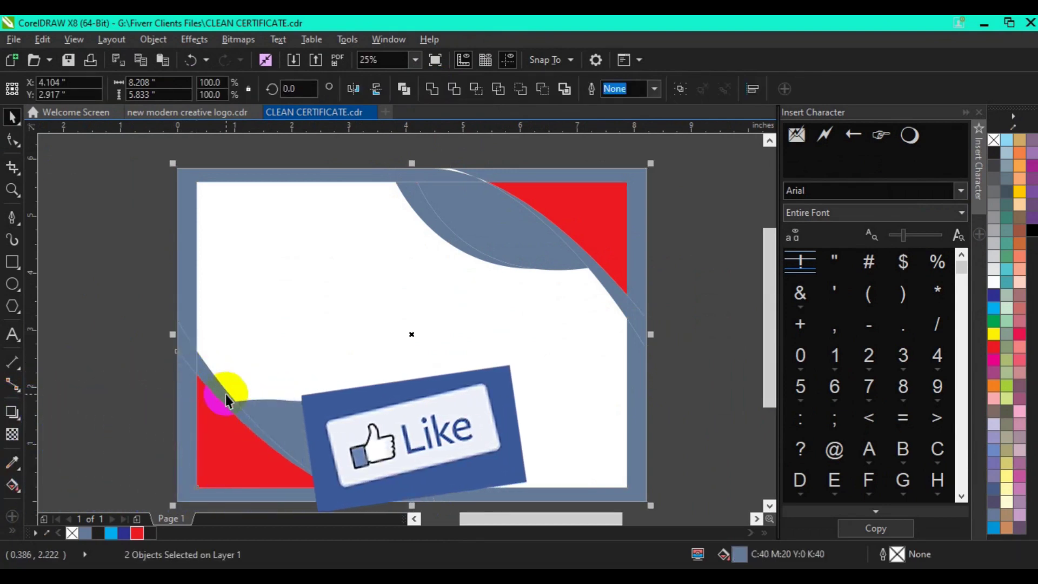
left_click(427, 90)
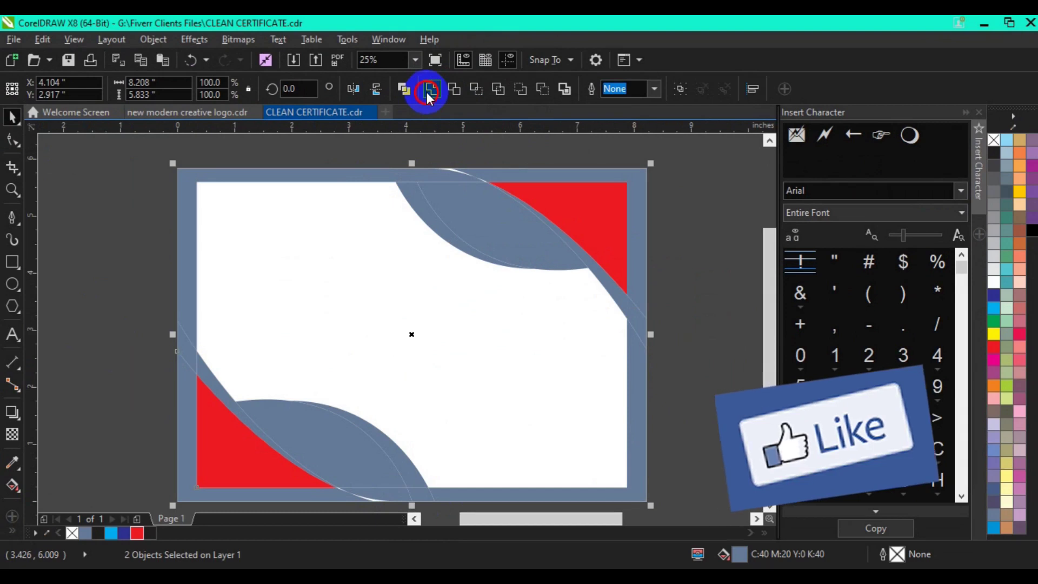
- Undo the frame welds, the outline removal and the red corner fills
left_click(371, 443)
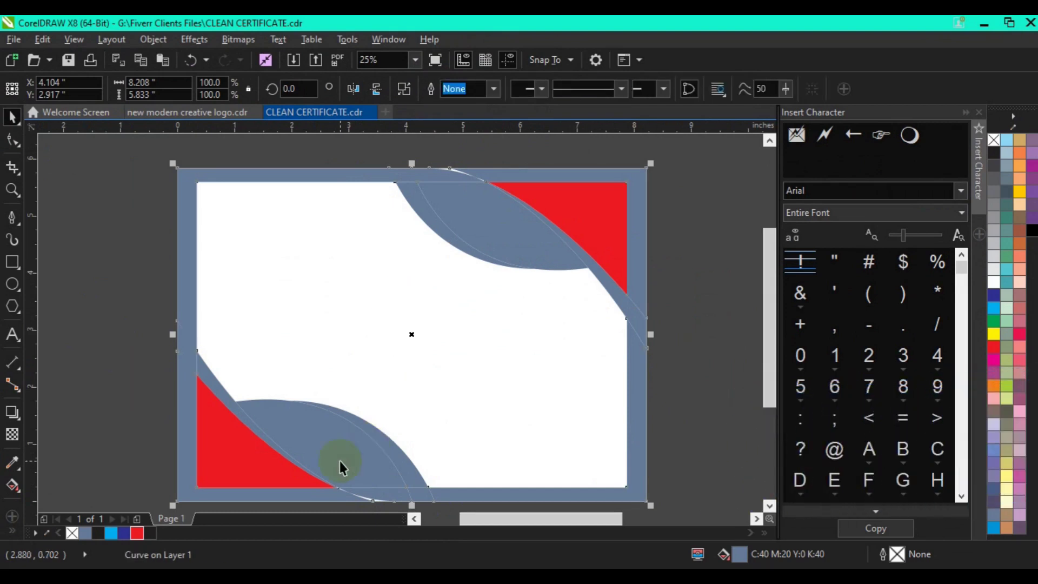
left_click(386, 501, "shift")
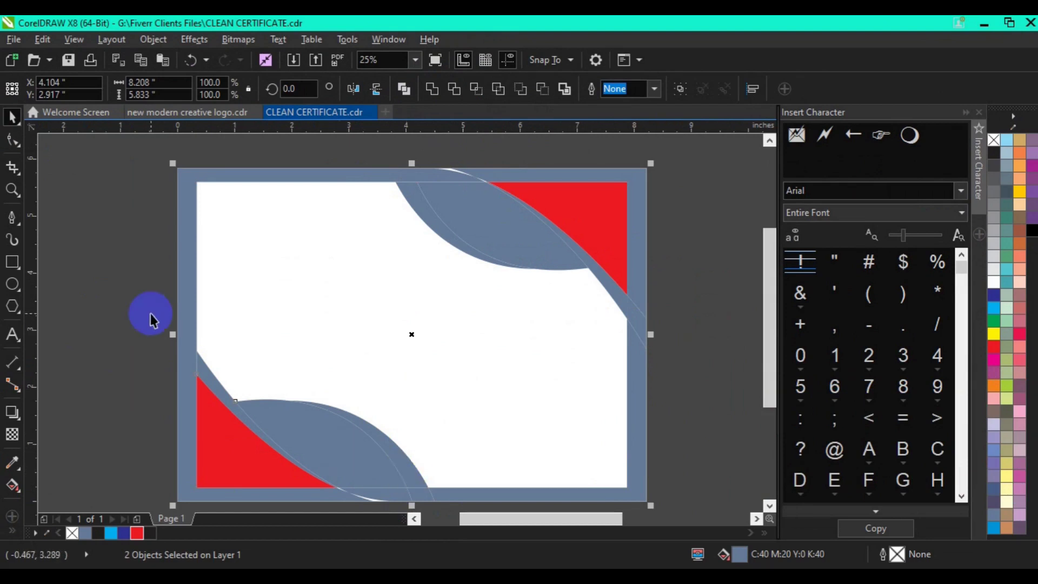
left_click(12, 191)
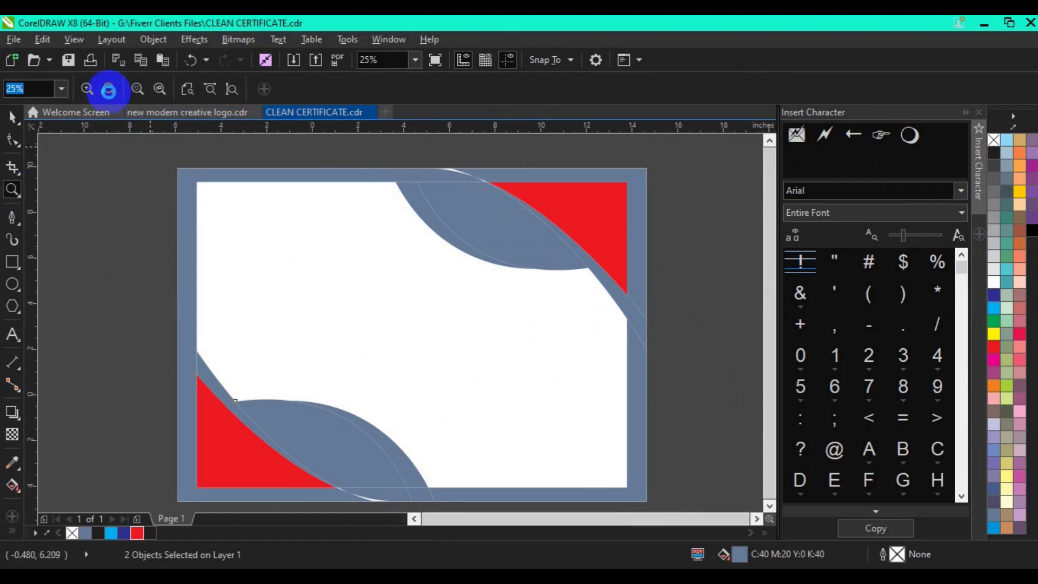
left_click(109, 90)
left_click(24, 119)
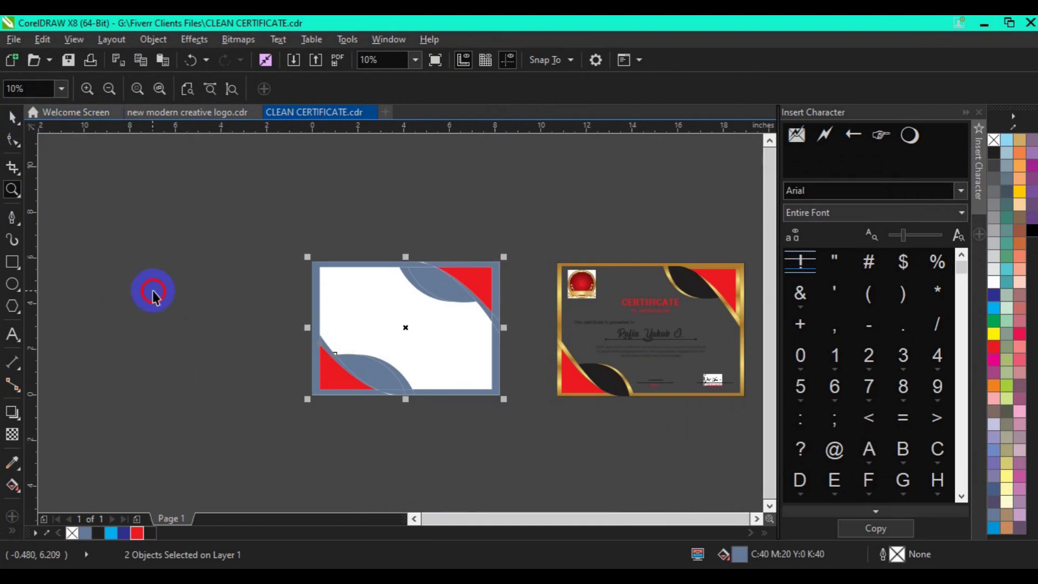
key("space")
left_click(403, 394)
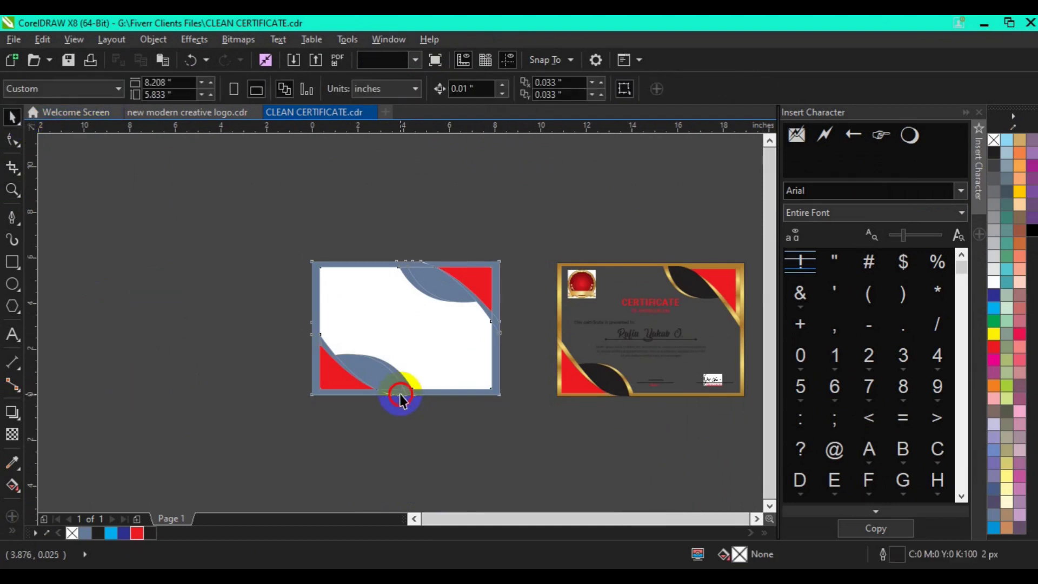
key("ctrl+z")
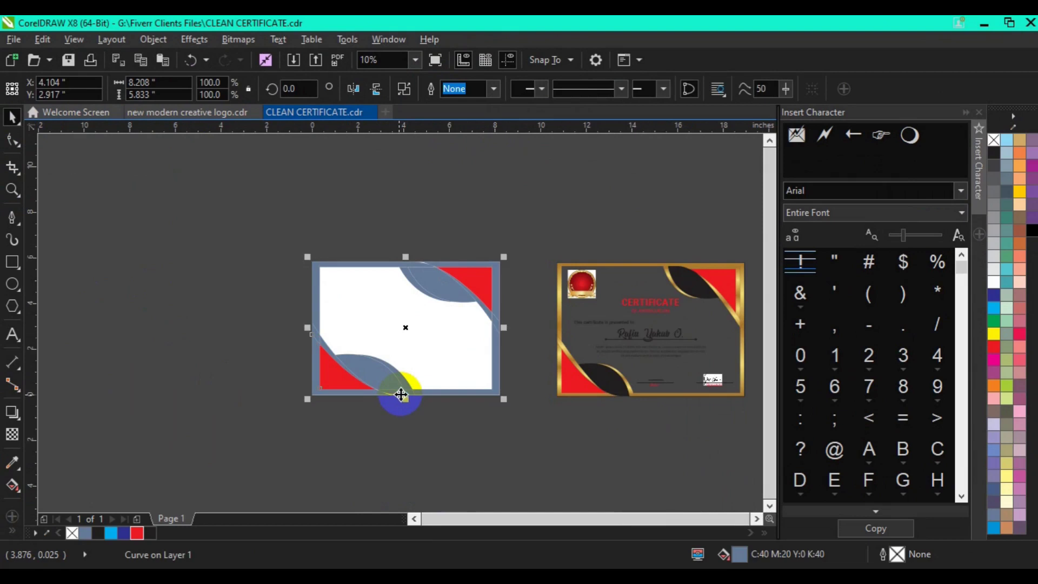
left_click(401, 395, "shift")
left_click(237, 363)
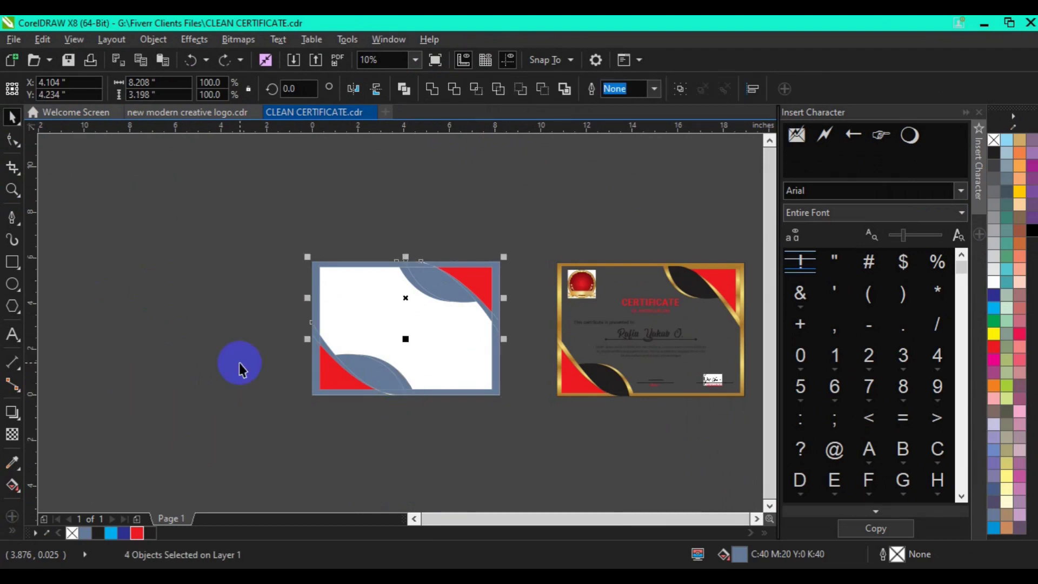
key("ctrl+z")
key("ctrl+z")
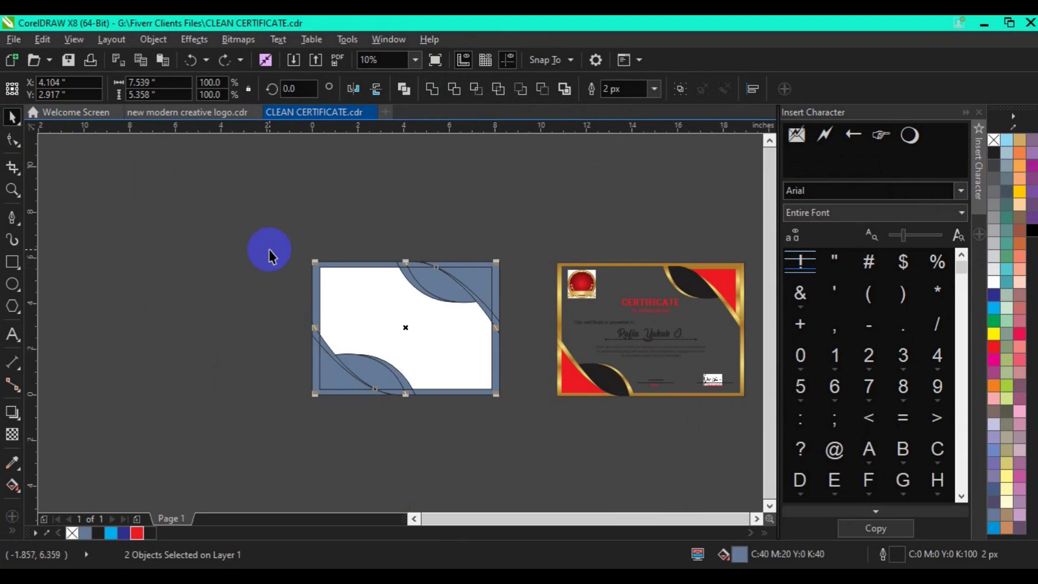
- Remove the outlines from all objects of the new certificate again
right_click(995, 141)
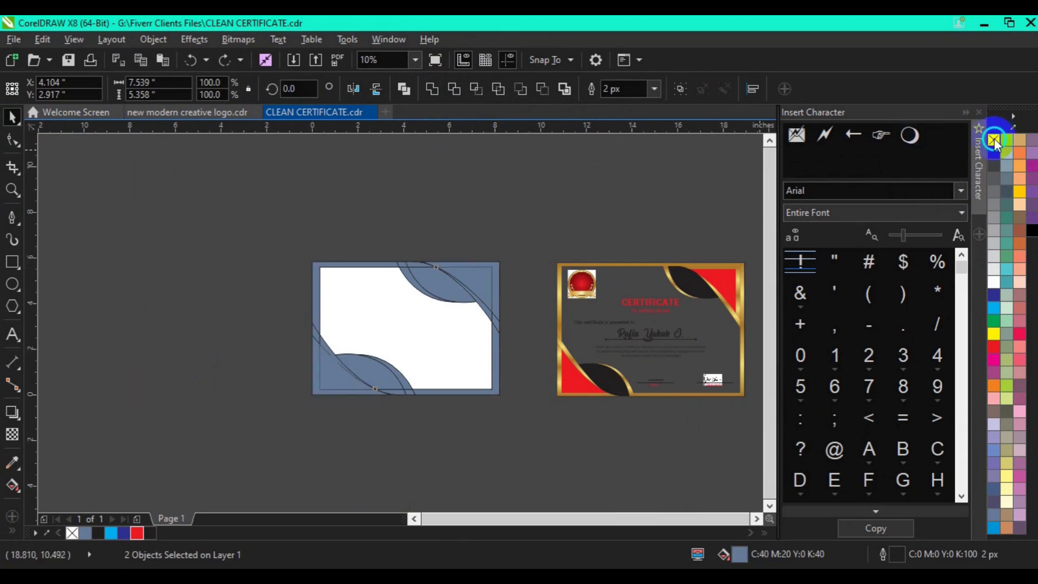
left_click_drag(272, 249, 532, 414)
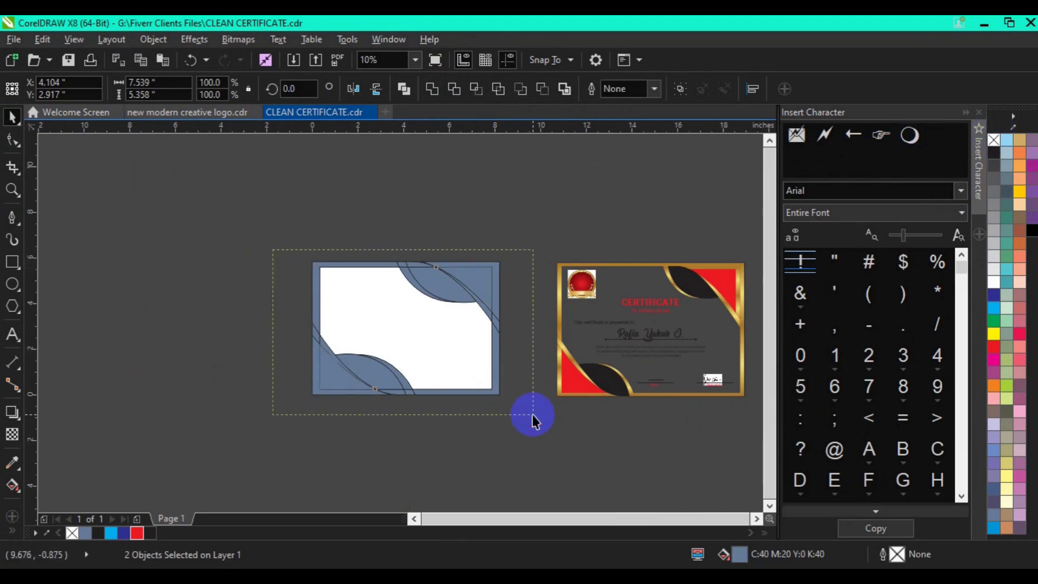
right_click(995, 142)
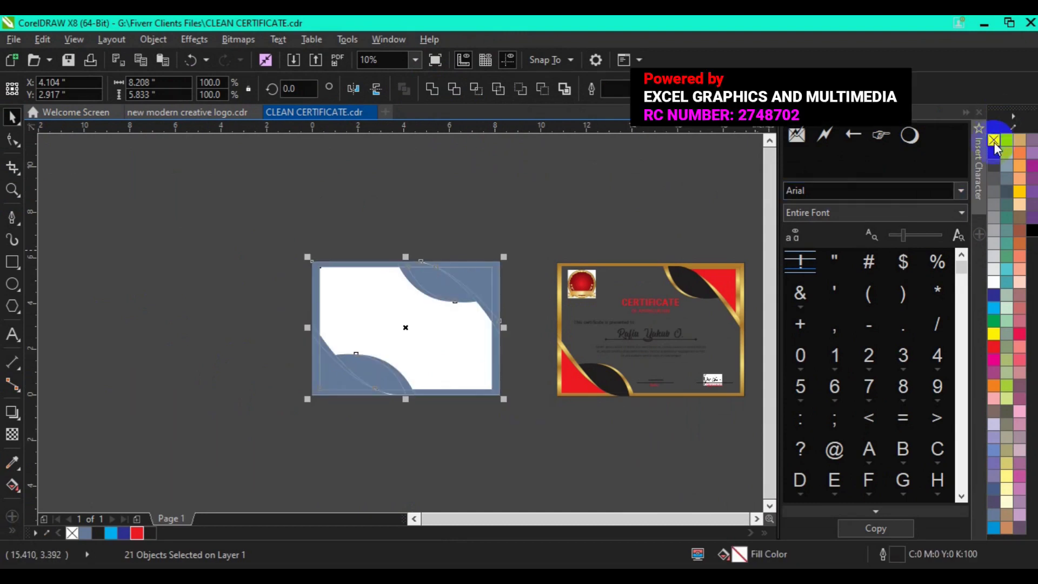
- Fill the lower-left and upper-right corner triangles with red again
left_click(304, 320)
left_click(322, 375)
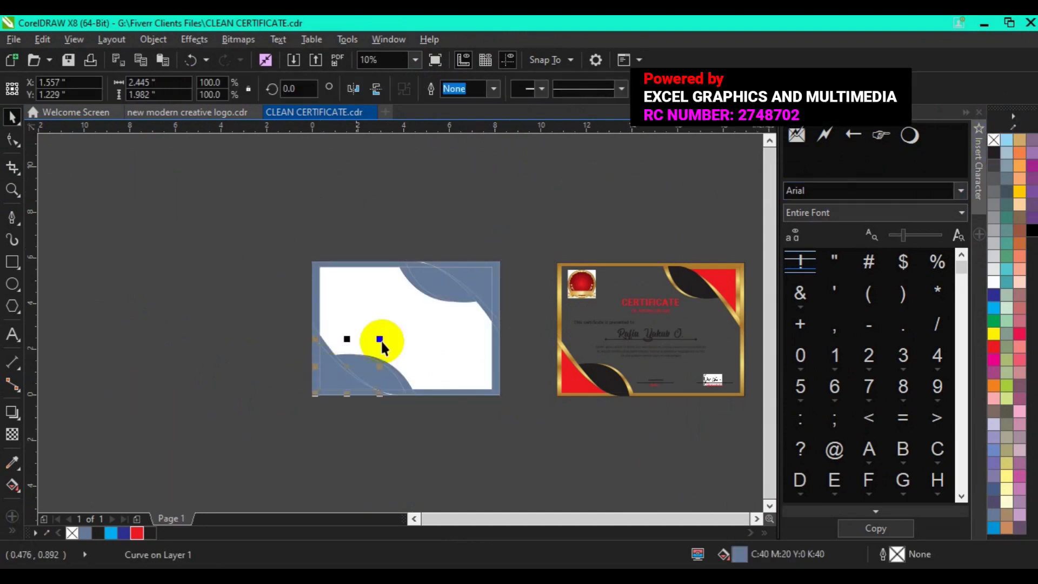
left_click(468, 275)
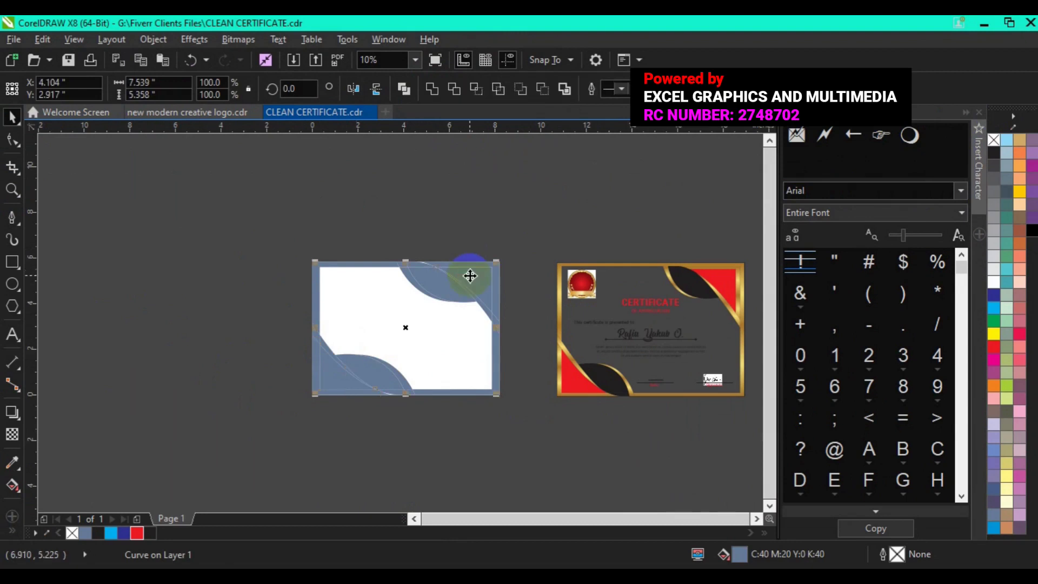
left_click(136, 533)
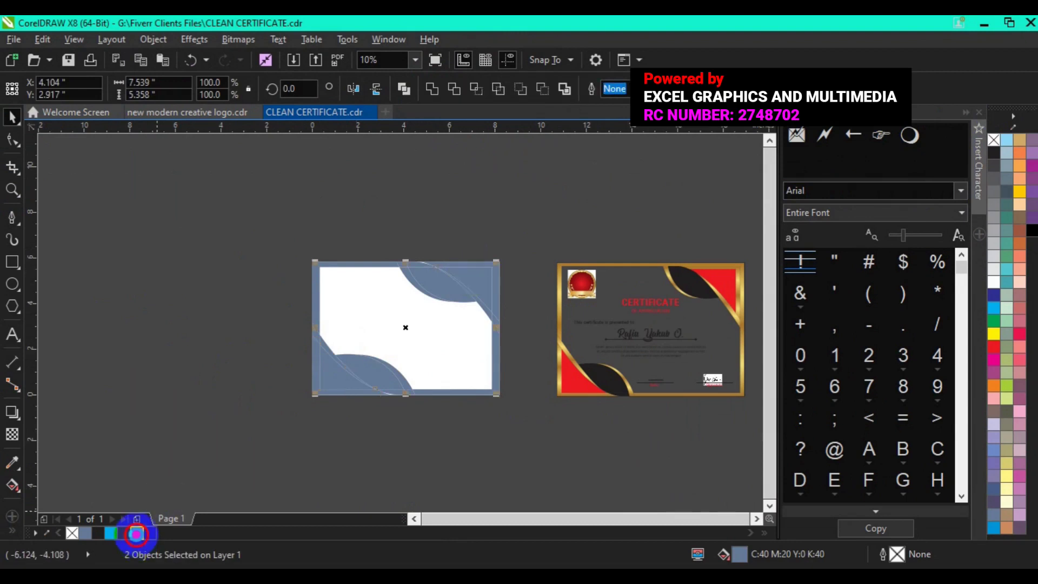
- Weld the lower-left leaf shape with its section in the bottom border and fill the merged shape with black (K100)
left_click(378, 378)
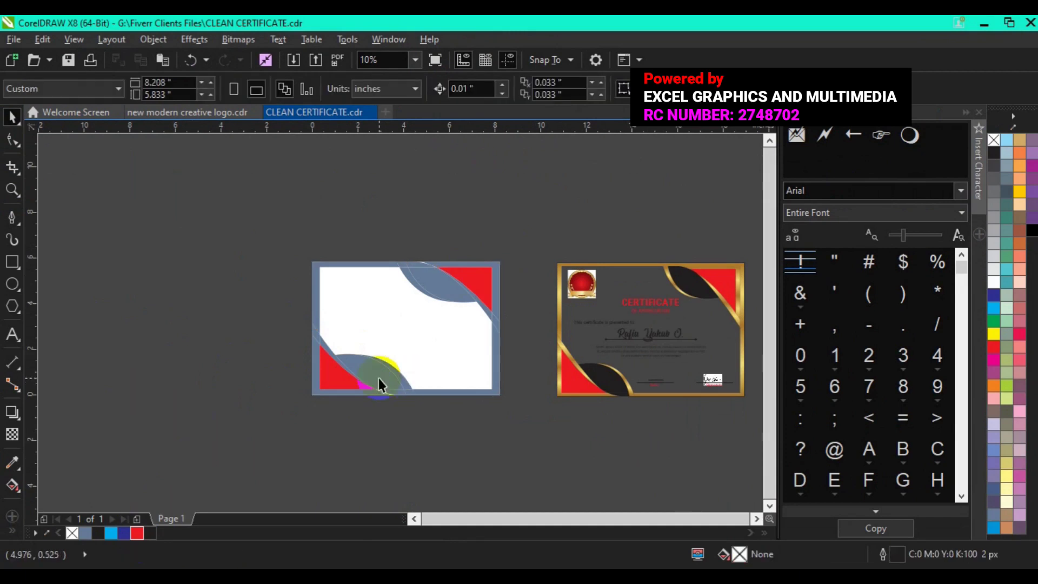
left_click(395, 397)
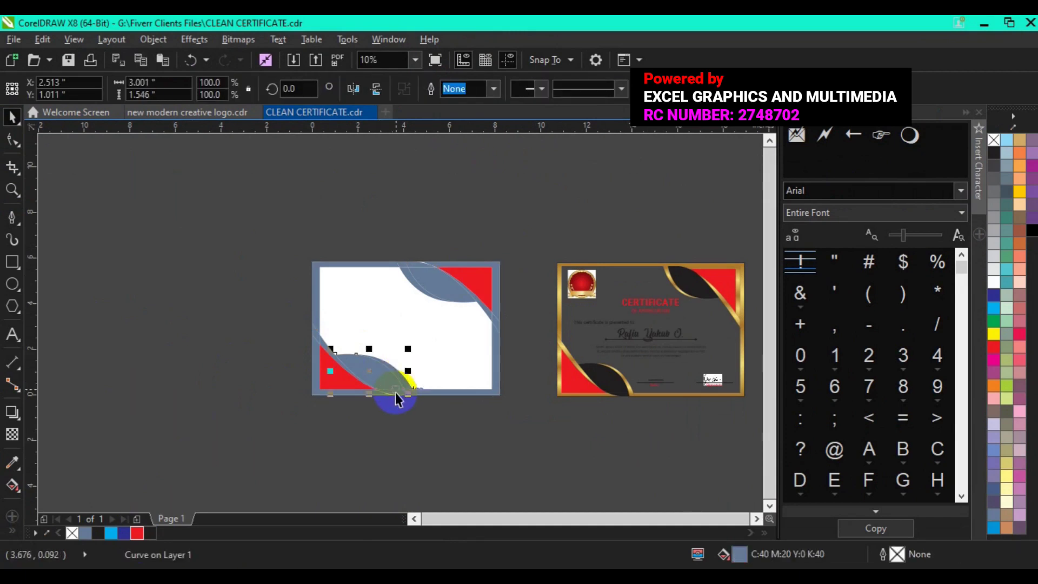
left_click(397, 399)
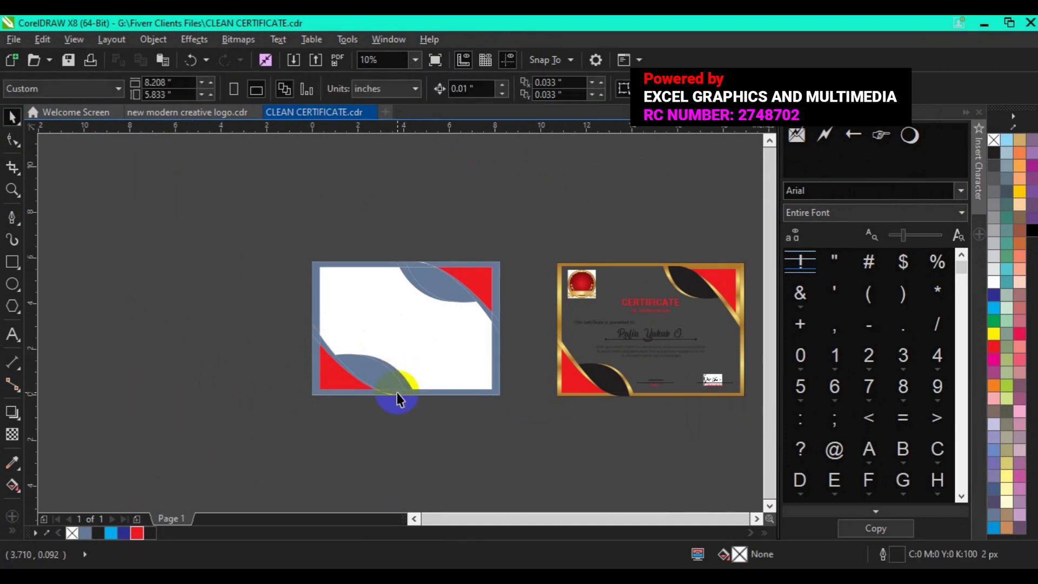
left_click(397, 393)
left_click(375, 378, "shift")
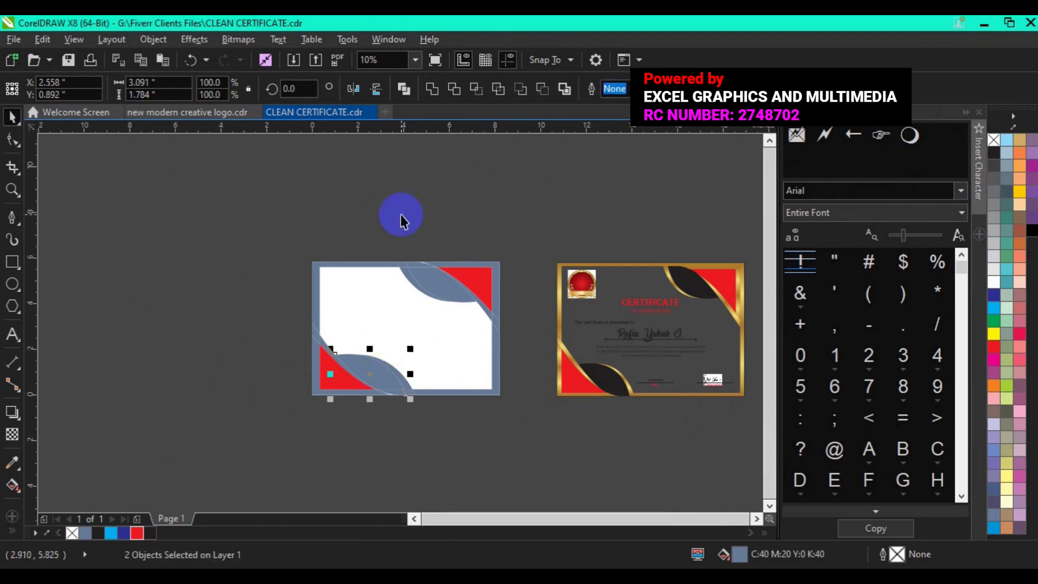
left_click(431, 98)
left_click(94, 535)
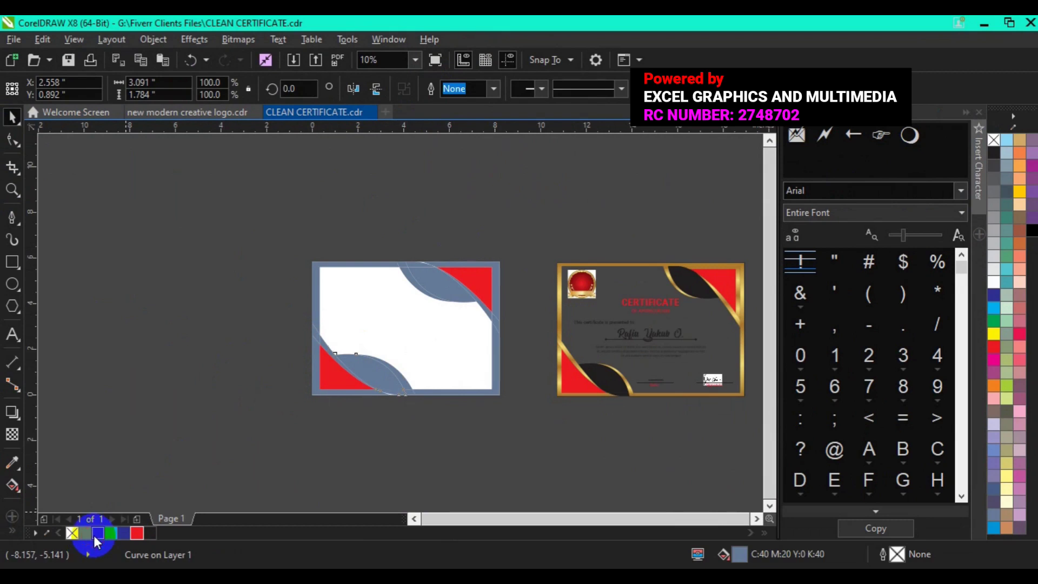
left_click(334, 397)
left_click(376, 379)
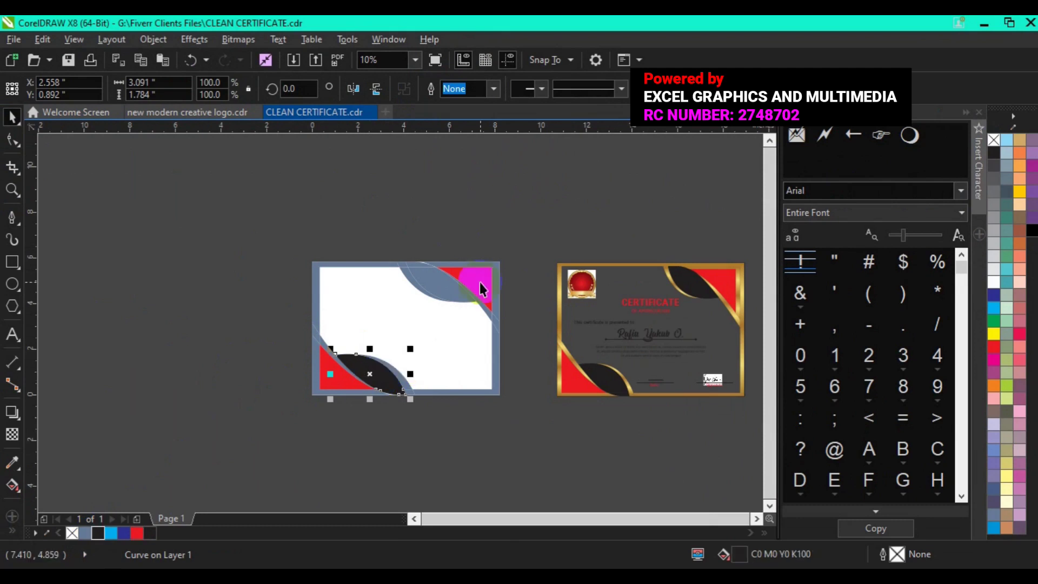
- Fill the upper-right leaf shape of the new certificate with black (K100) and deselect it
left_click(452, 283)
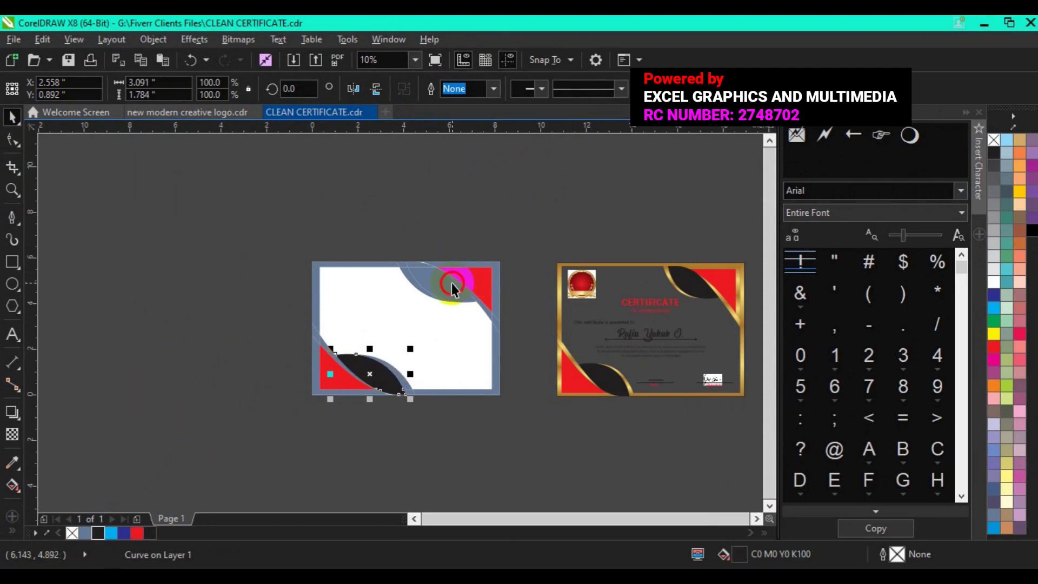
left_click(413, 265)
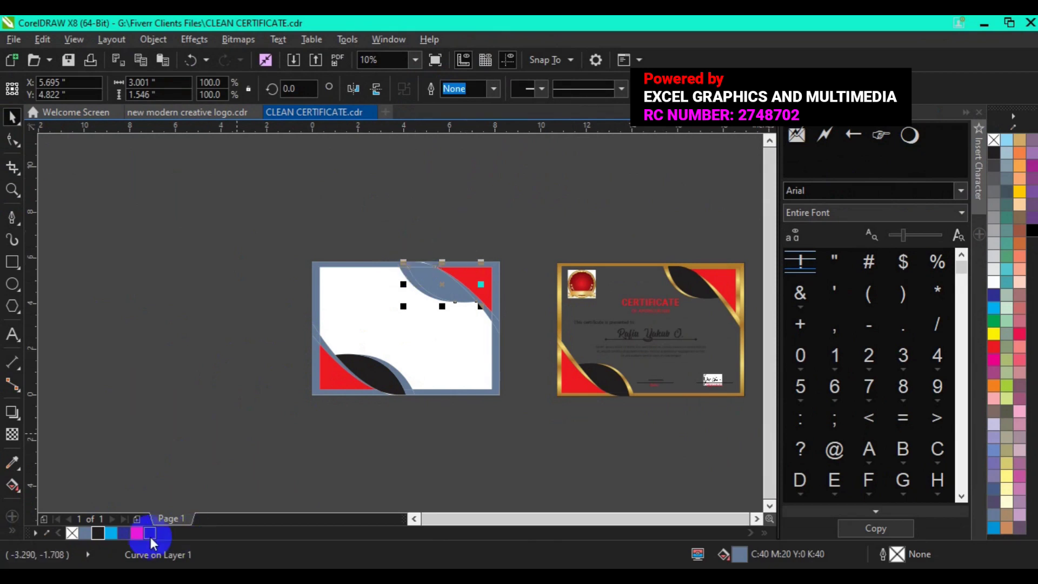
left_click(100, 533)
left_click(97, 533)
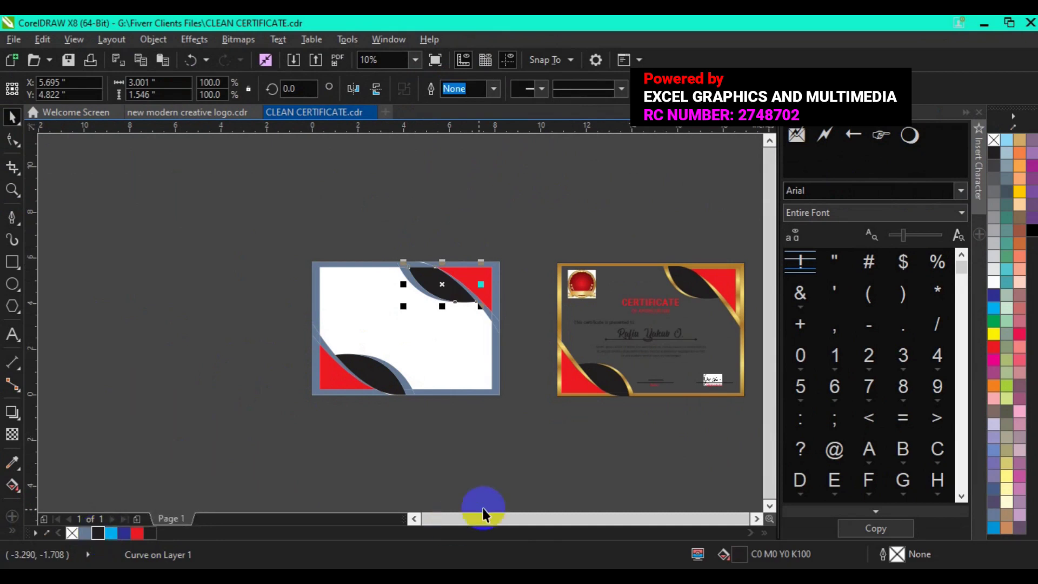
left_click(553, 475)
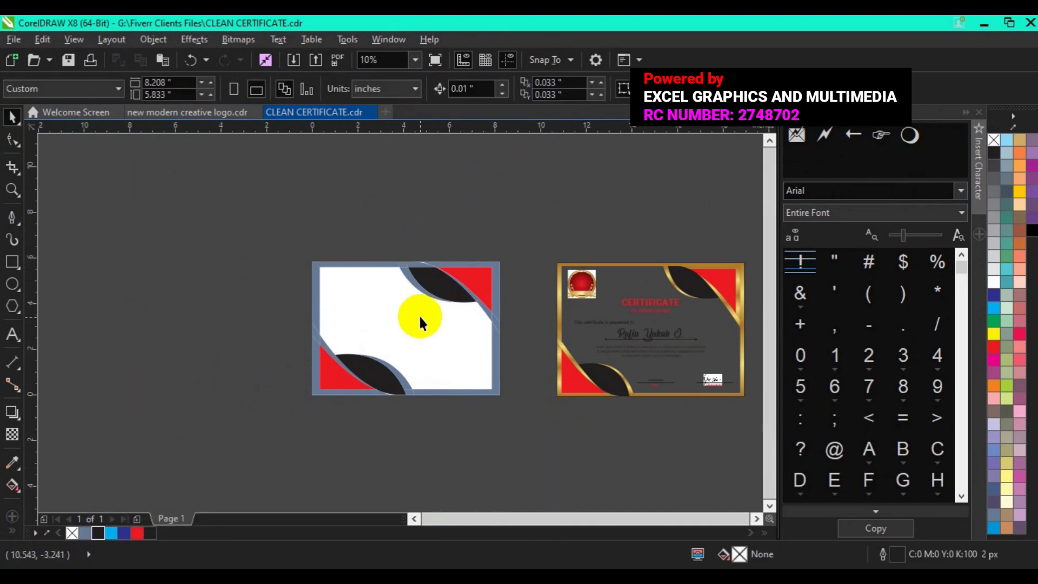
- Weld the lower-right frame section with the upper-right frame section into one right-hand border piece
left_click(499, 372)
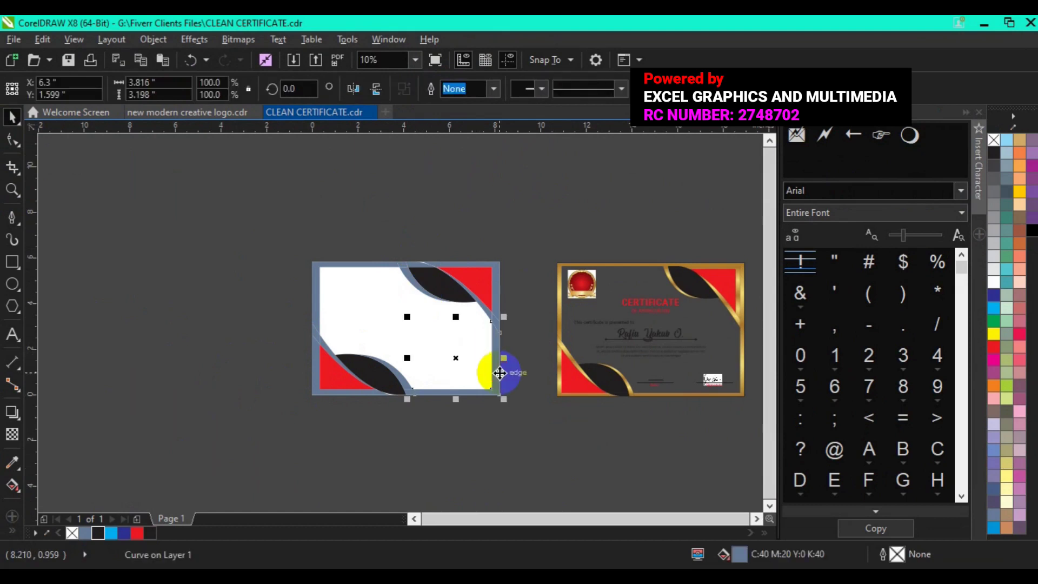
left_click(474, 298)
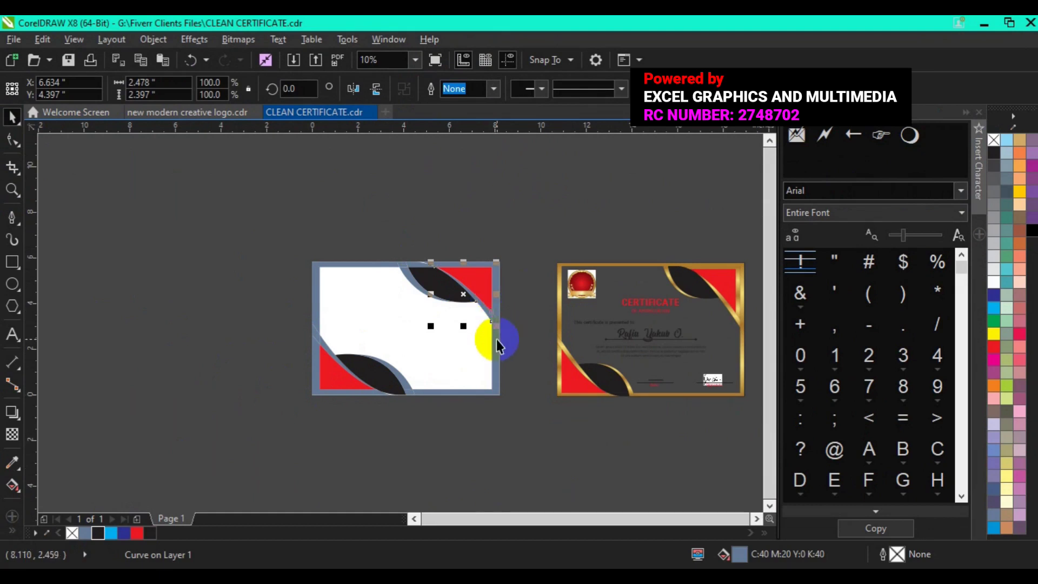
left_click(495, 341, "shift")
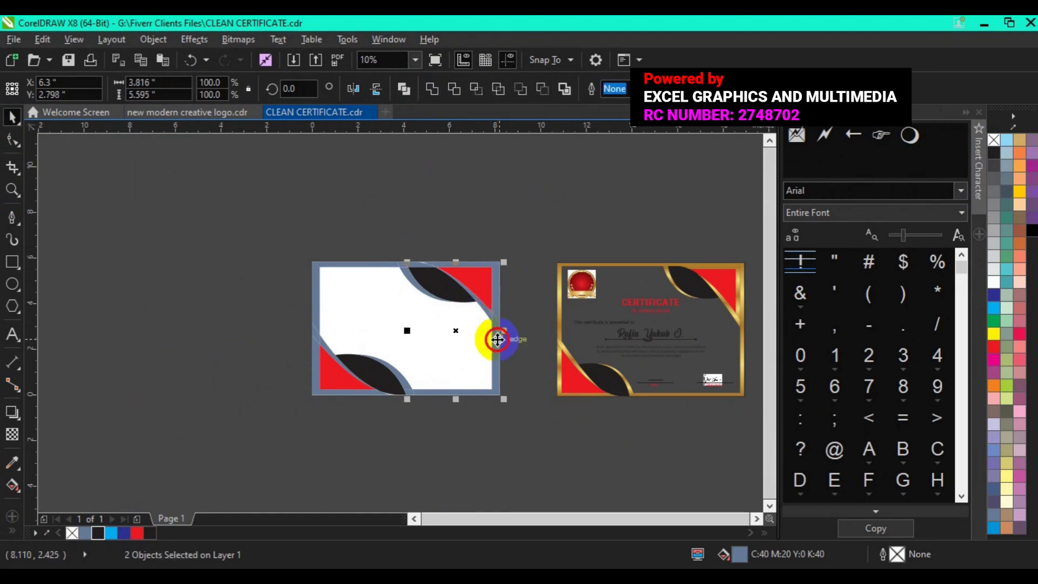
left_click(427, 93)
left_click(429, 89)
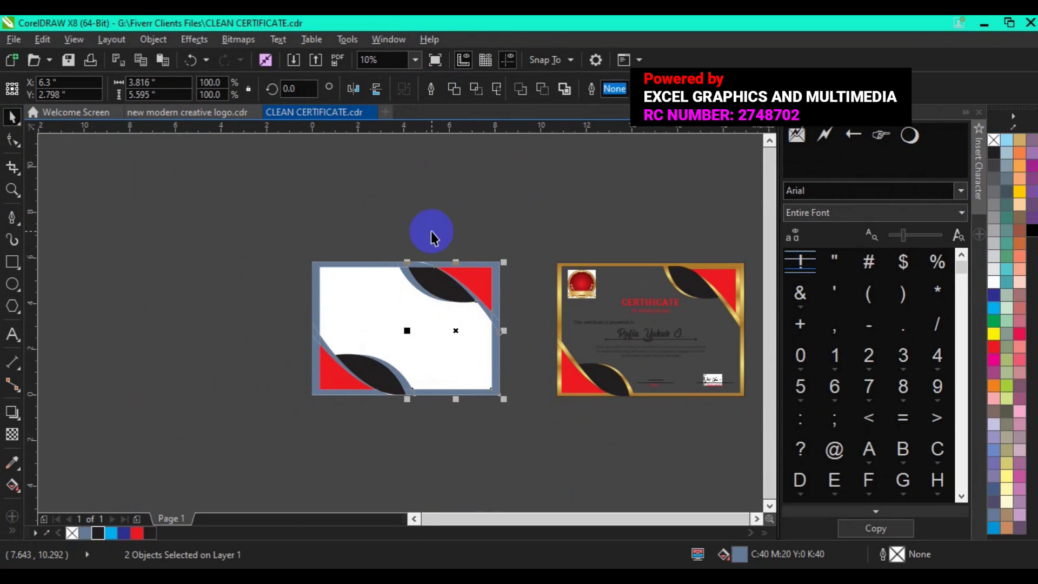
- Try to weld the upper-left frame section with the upper-right leaf and the right border piece, and undo the weld
left_click(361, 264)
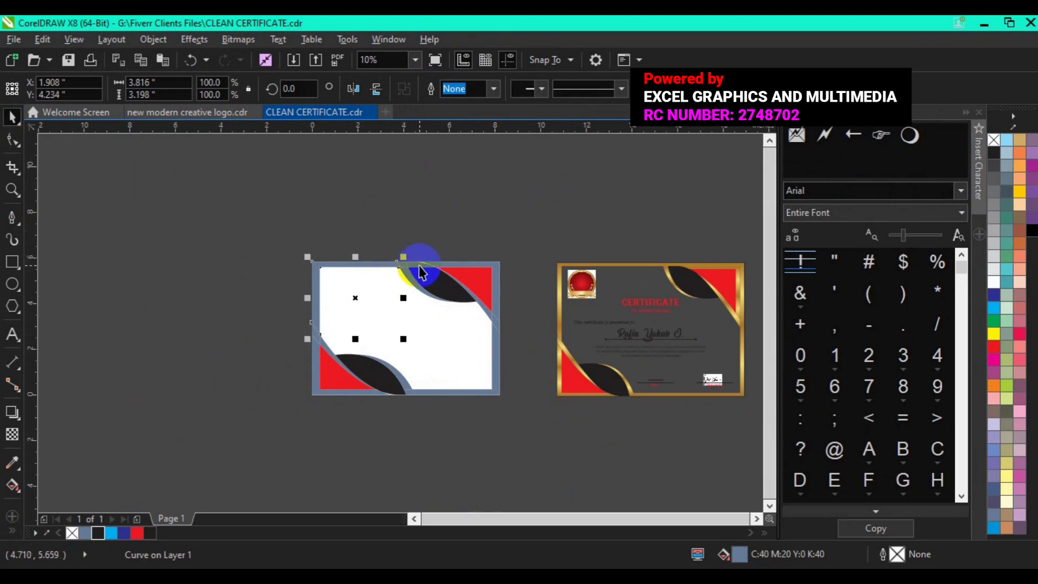
left_click(479, 272, "shift")
left_click(496, 271, "shift")
left_click(431, 90)
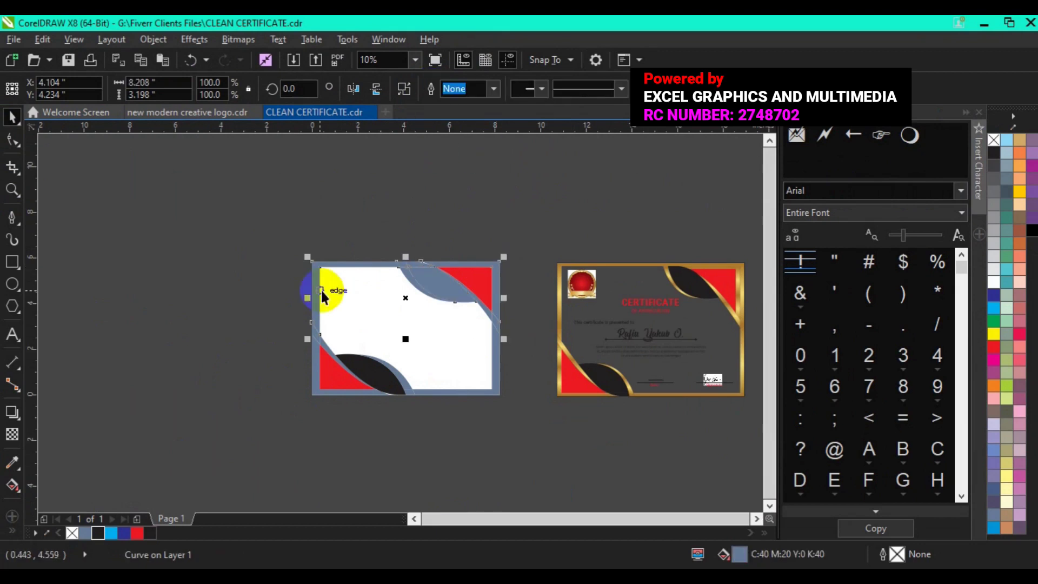
key("ctrl+z")
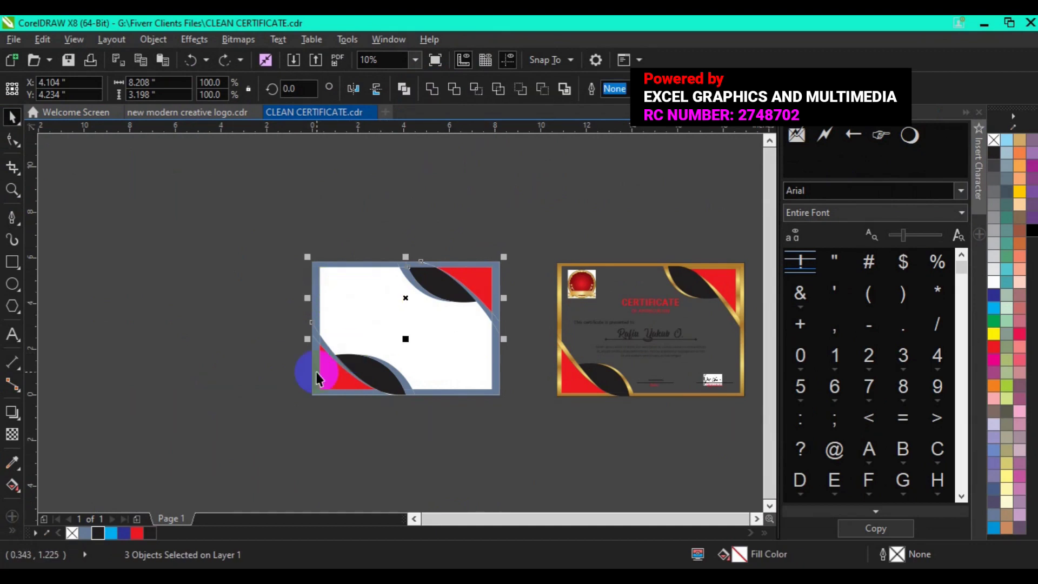
- Weld the lower-left frame section with the upper-left frame section into one left-hand border piece
left_click(318, 379)
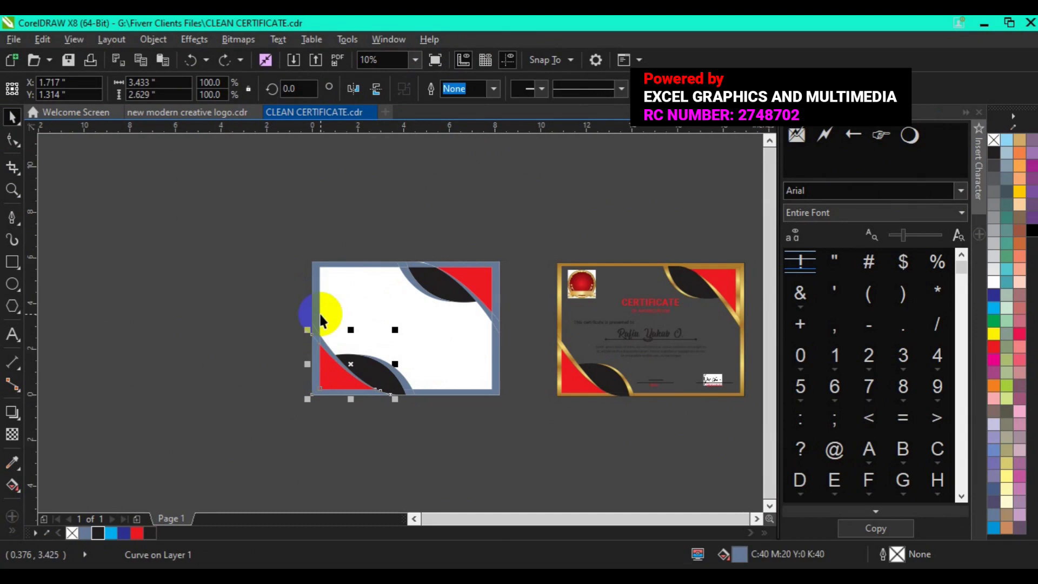
left_click(316, 292, "shift")
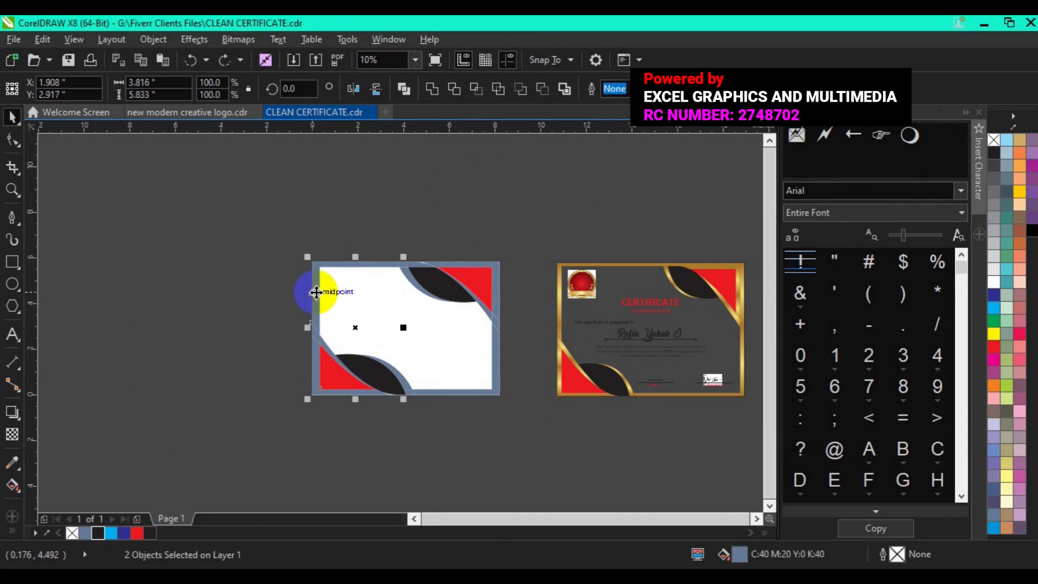
left_click(437, 90)
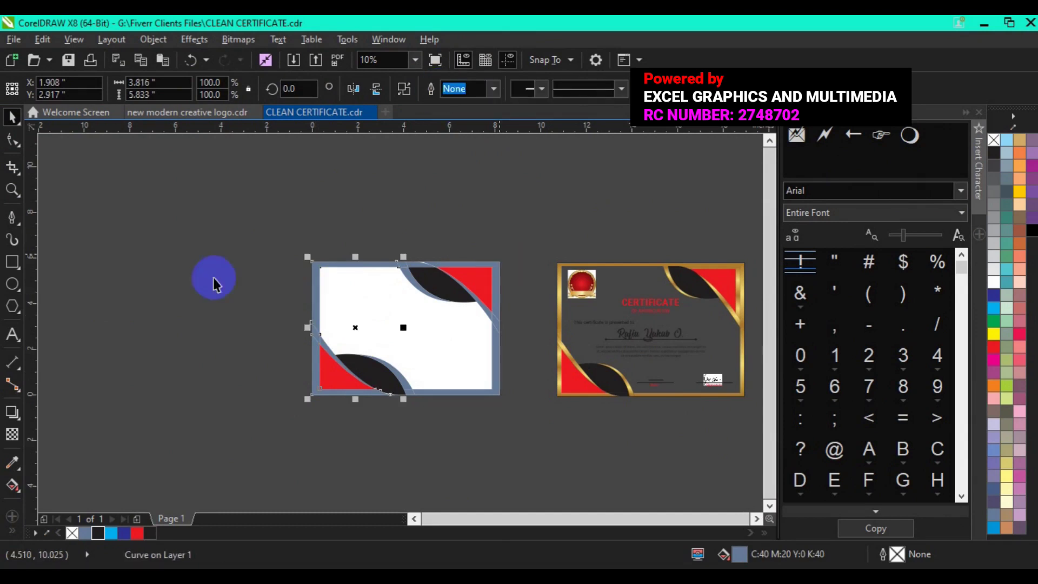
- Copy the gold fountain fill from the reference certificate's border onto the welded left-hand frame piece
left_click(11, 490)
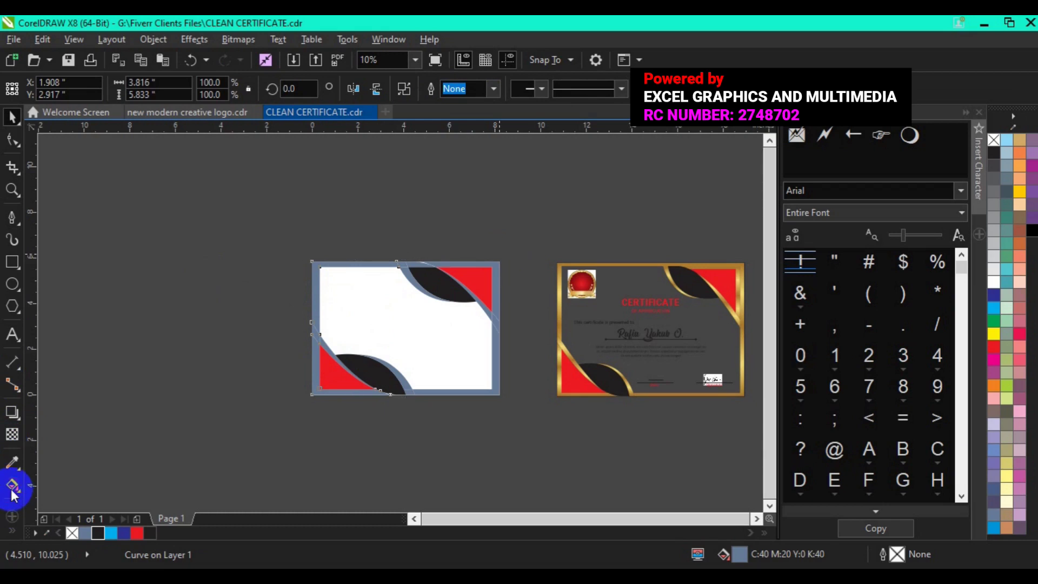
left_click(13, 486)
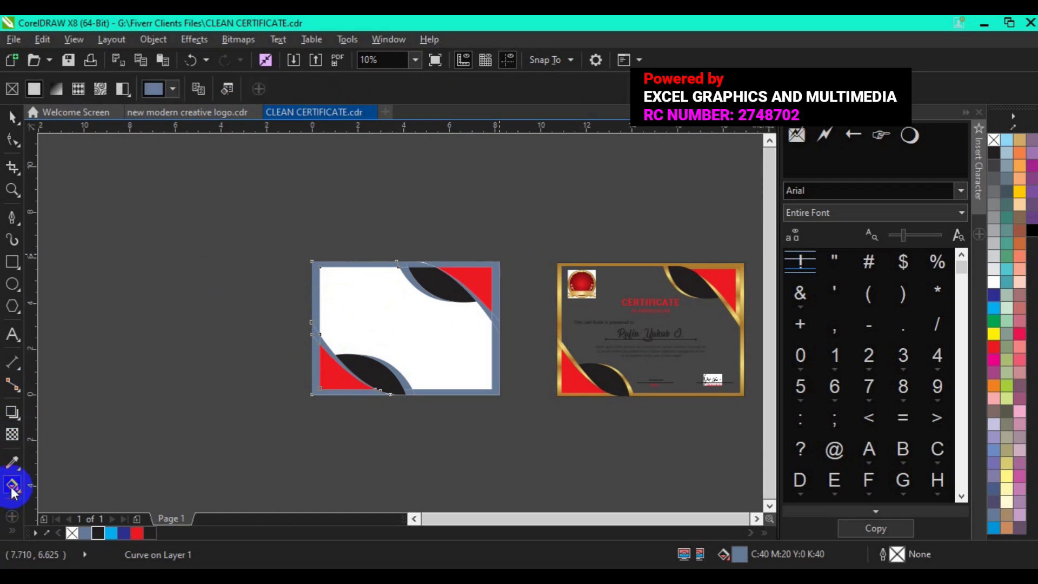
left_click(197, 90)
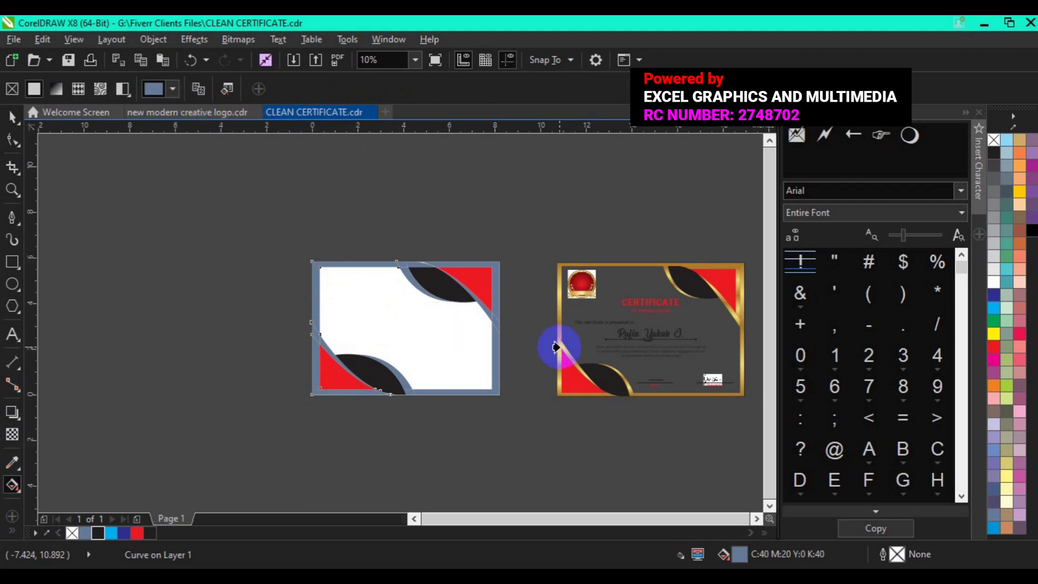
left_click(559, 342)
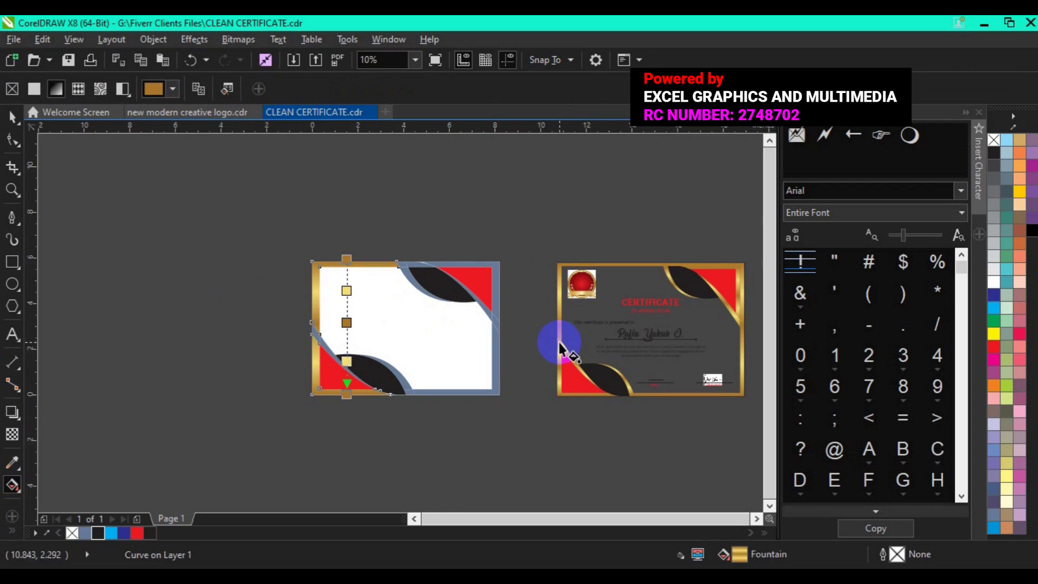
left_click(12, 117)
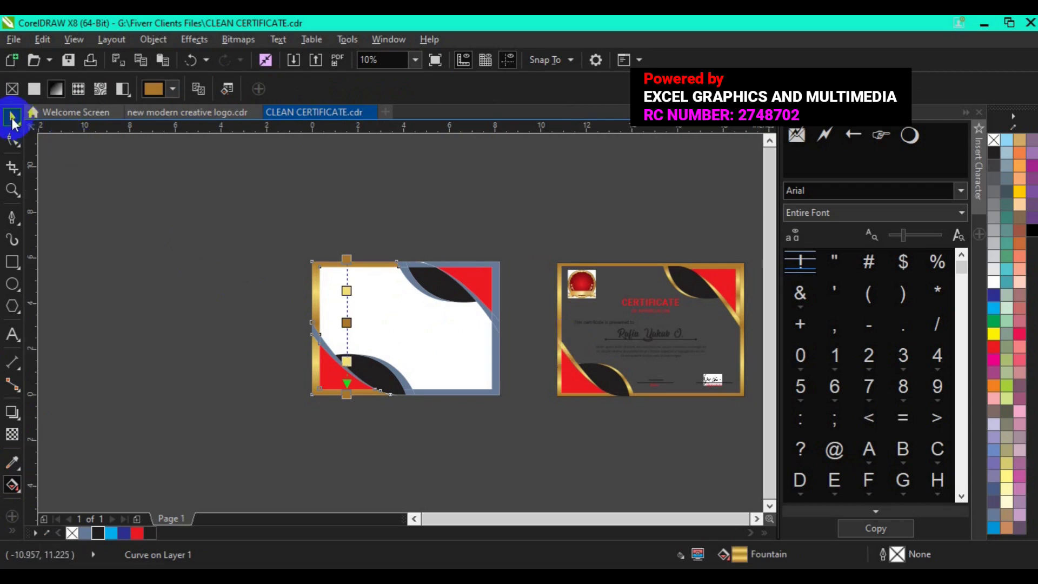
- Copy the reference certificate's gold fountain fill onto the thin curved band beside the lower-left red triangle
left_click(343, 347)
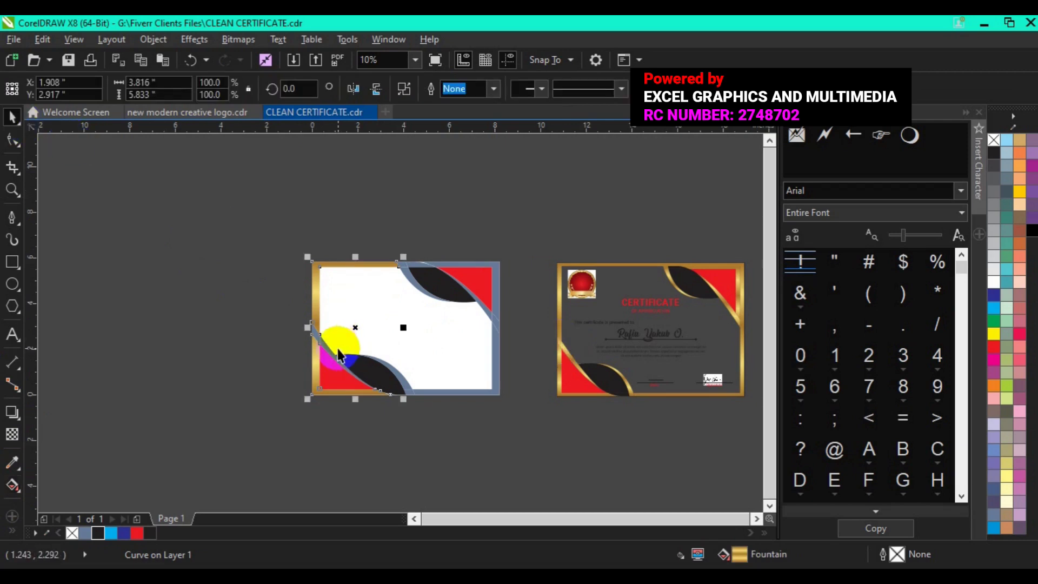
left_click(333, 354)
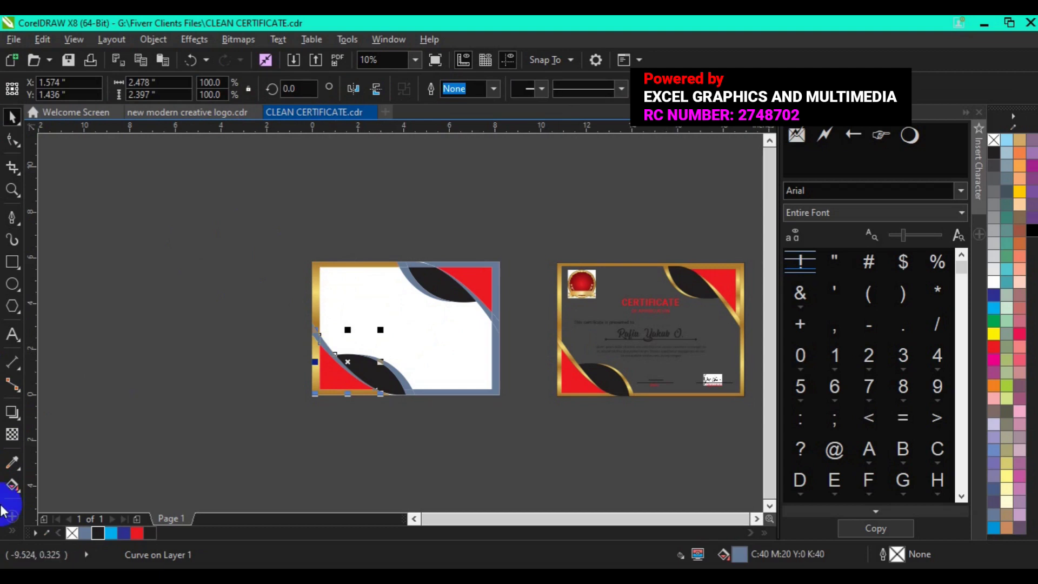
left_click(10, 489)
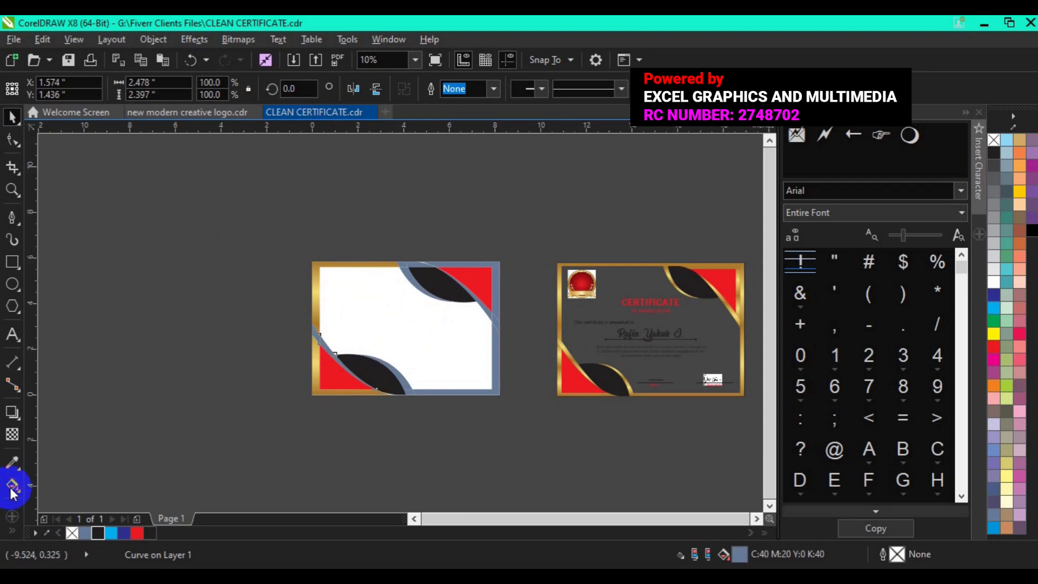
left_click(11, 487)
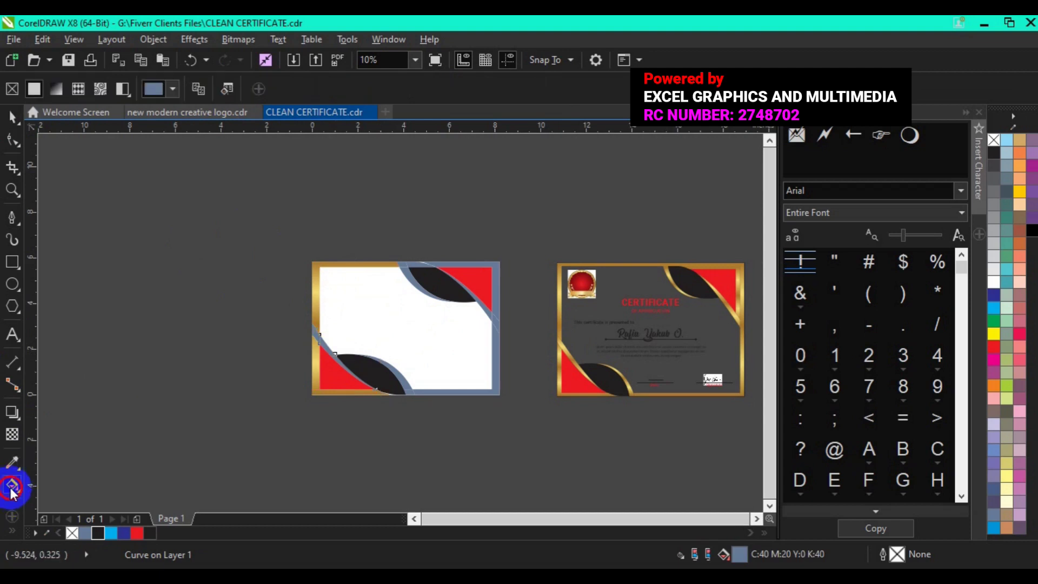
left_click(198, 89)
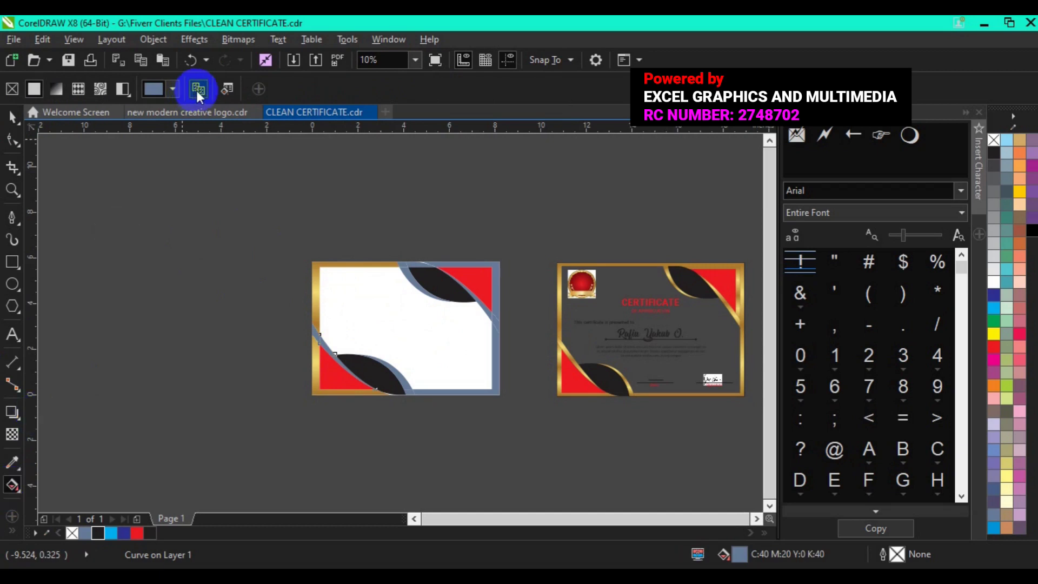
left_click(413, 291)
left_click(562, 349)
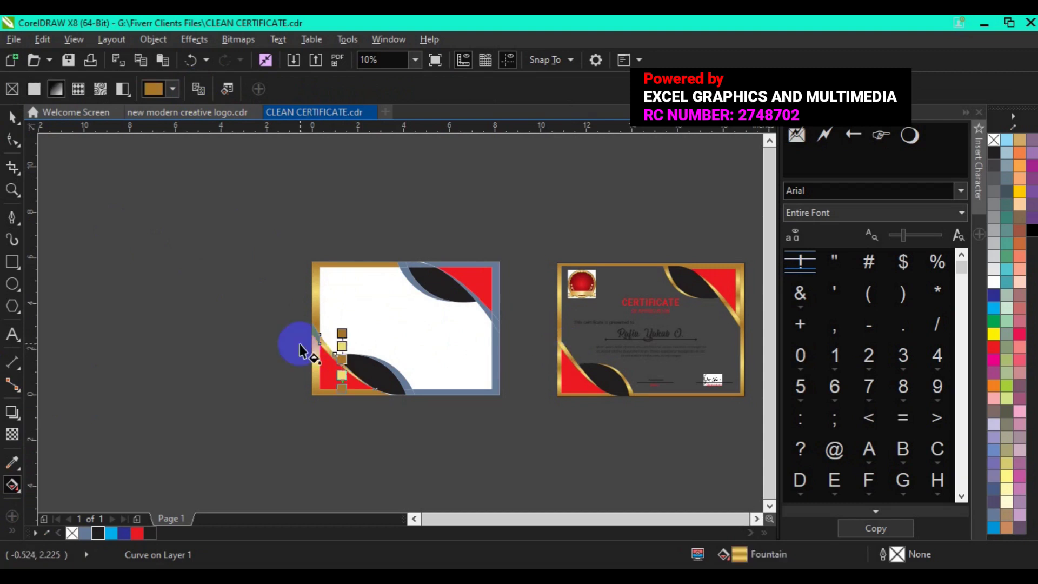
- Copy the gold fountain fill from the left frame piece onto the small leftover section crossing the left border
left_click(315, 339)
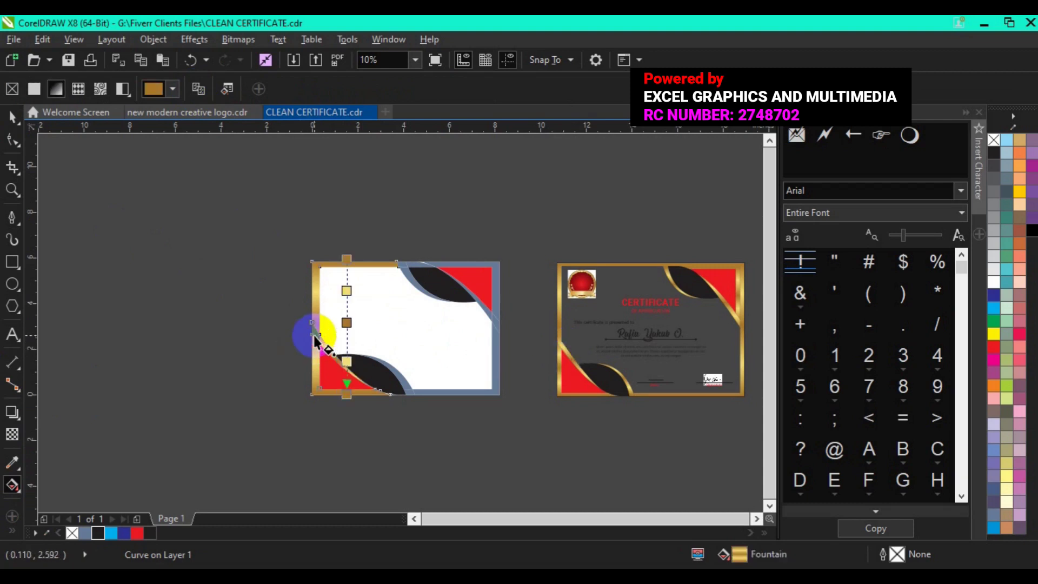
left_click(315, 336)
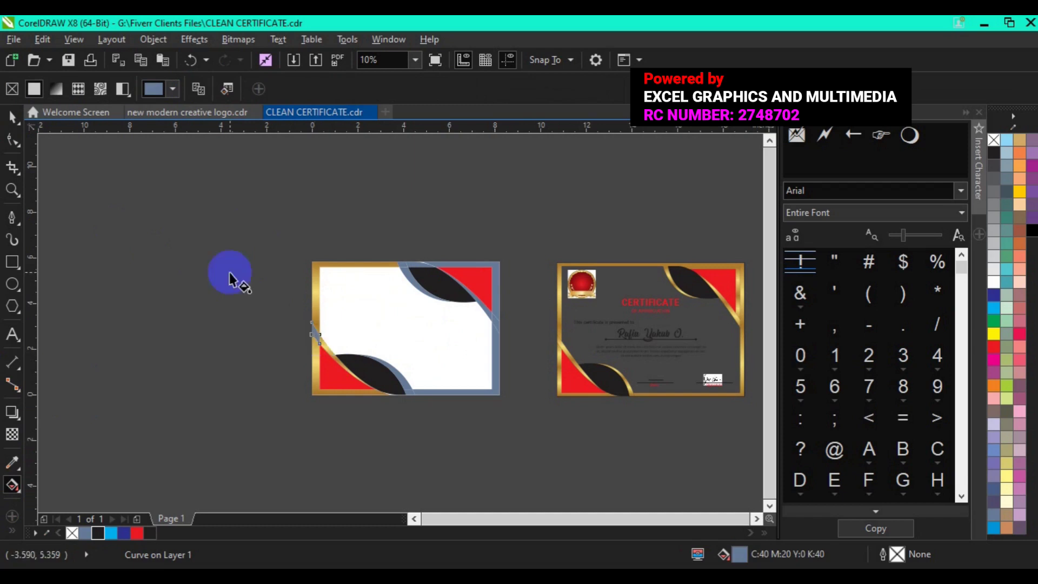
left_click(199, 91)
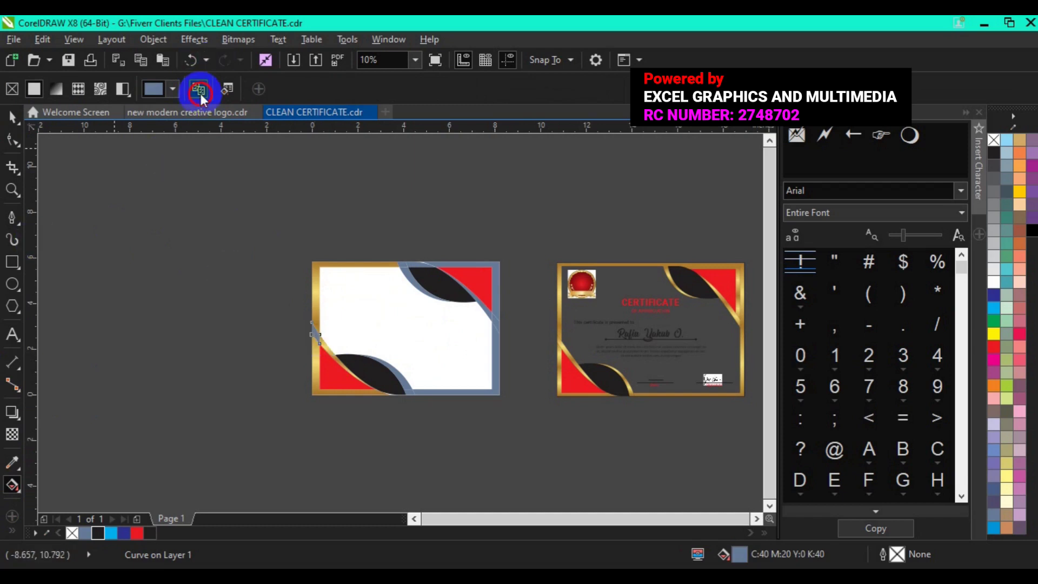
left_click(317, 282)
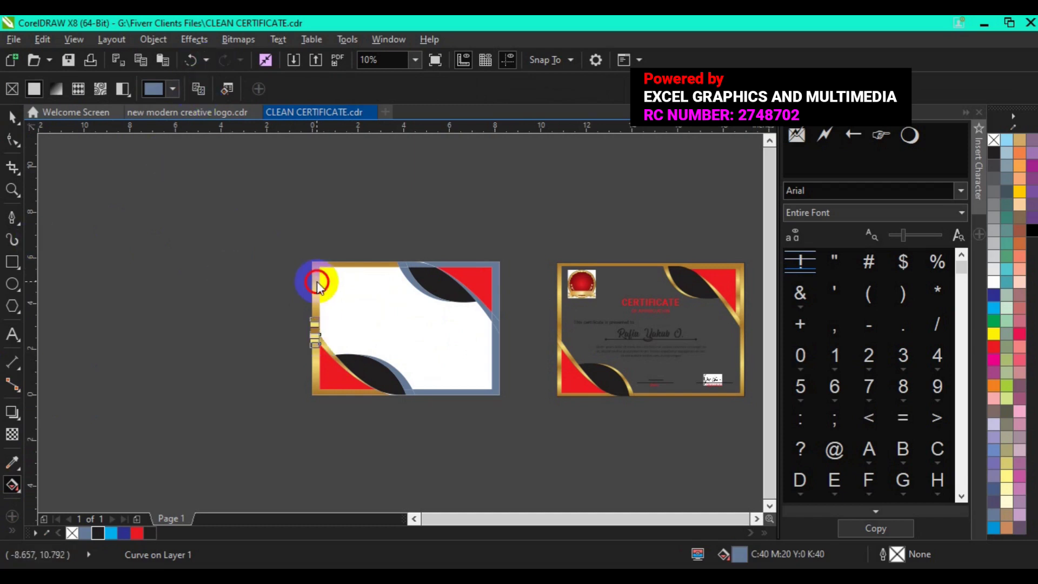
- Weld the small gold section on the left border with the left-hand frame piece
left_click(15, 117)
left_click(228, 268)
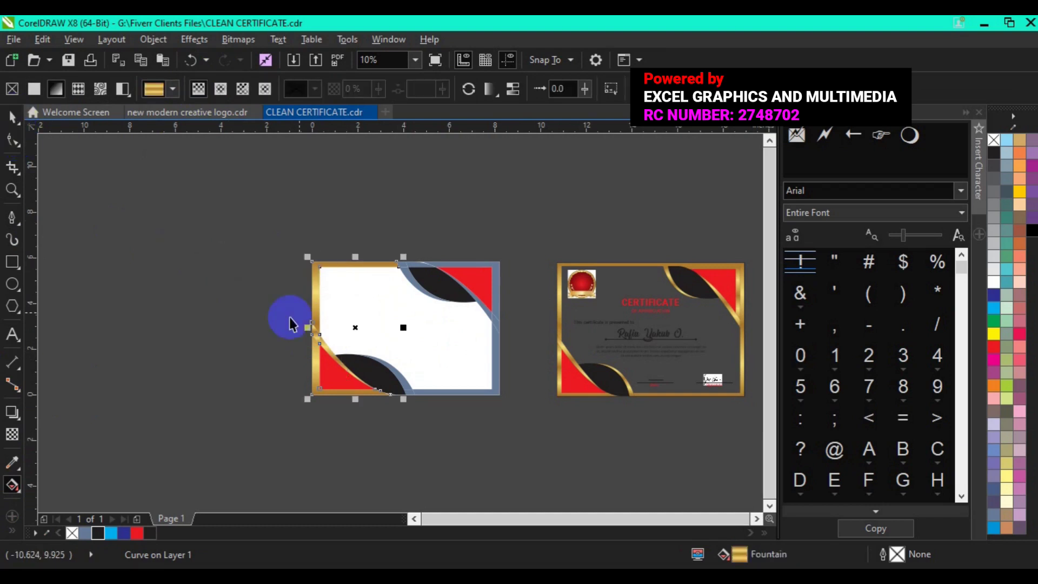
left_click(297, 350)
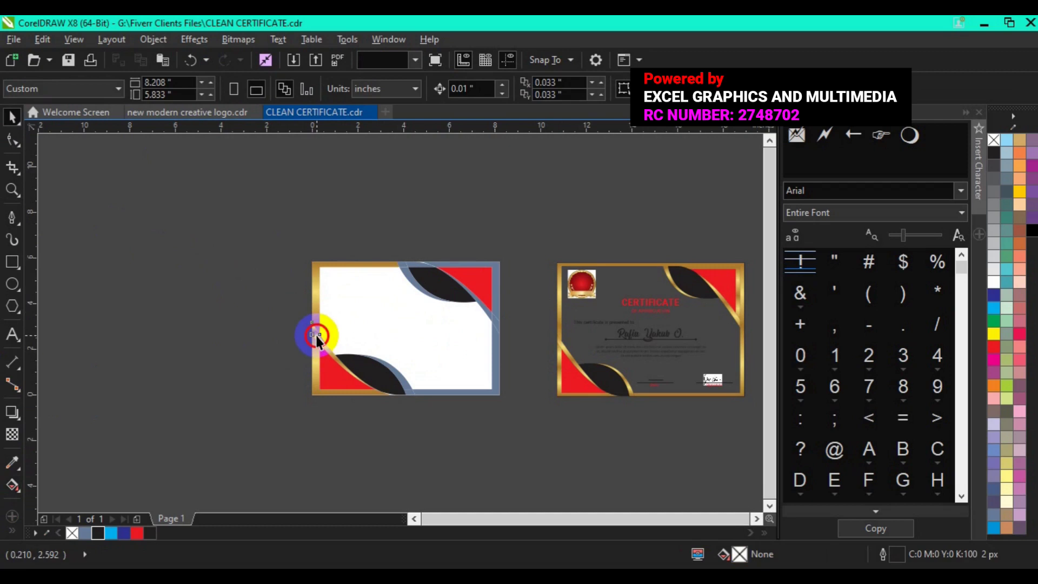
left_click(319, 317)
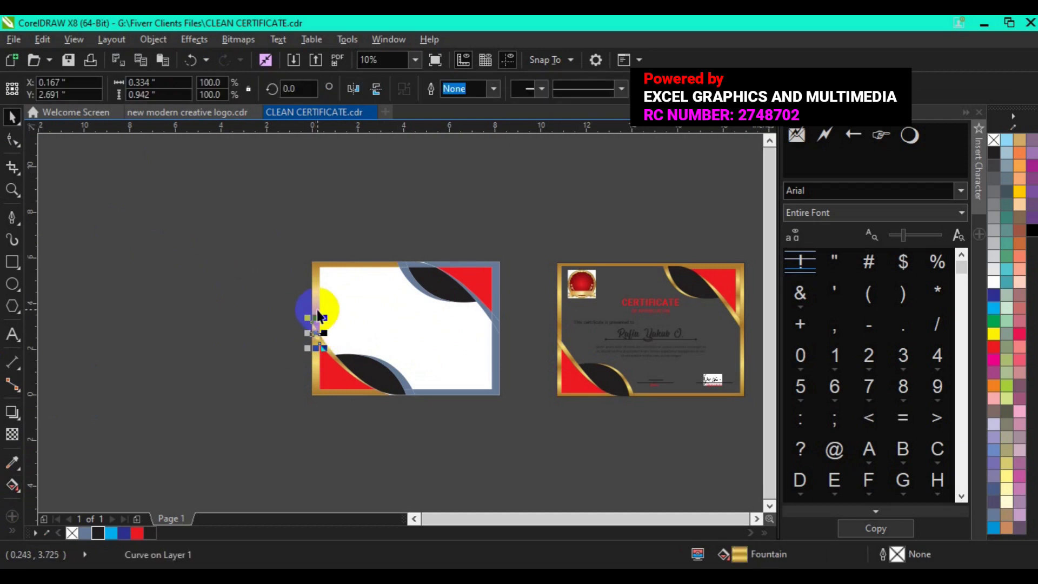
left_click(316, 315, "shift")
left_click(430, 96)
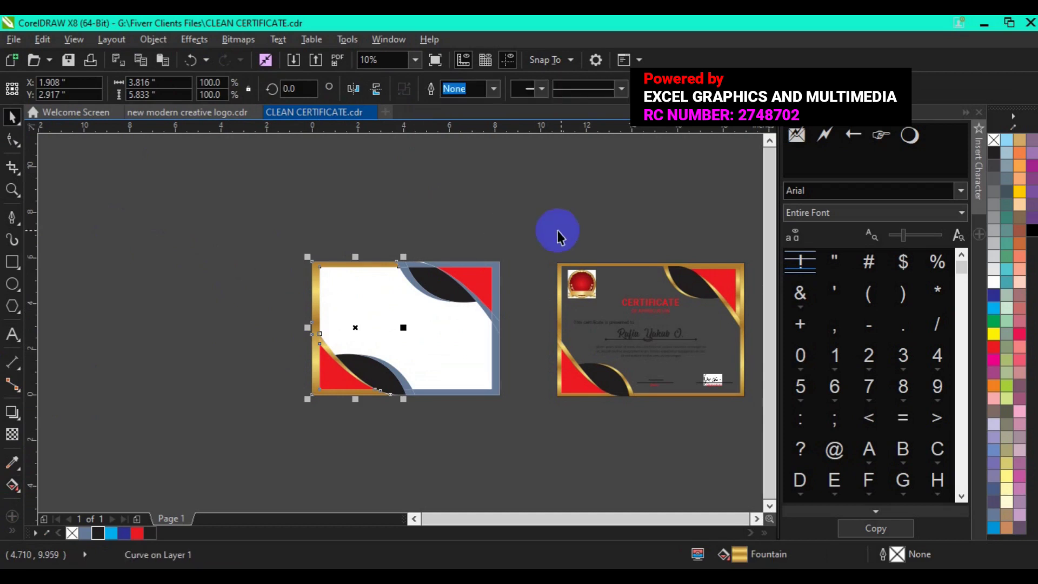
- Copy the gold fountain fill from the left-hand frame piece onto the right-hand frame piece
left_click(492, 340)
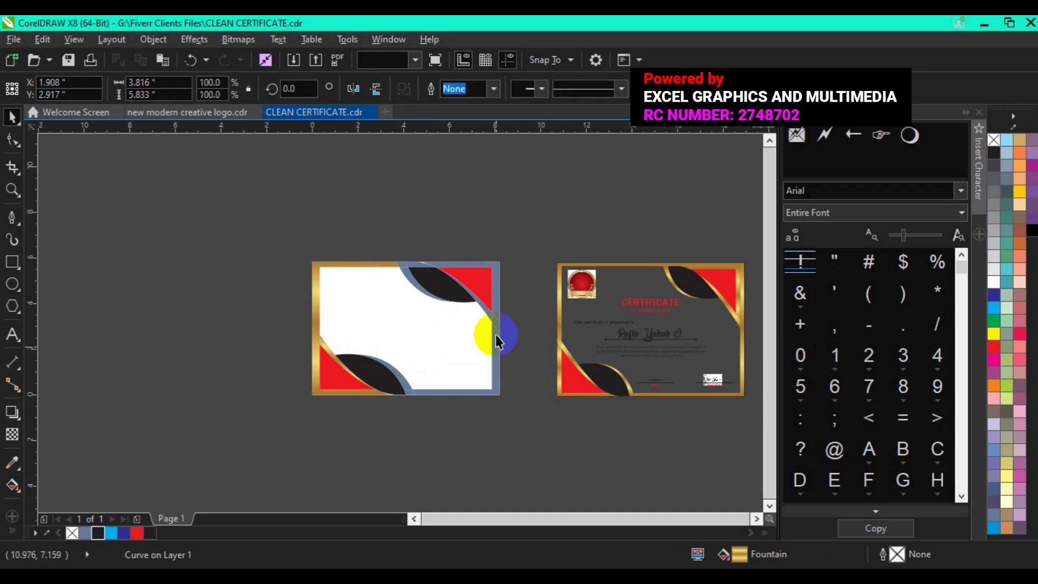
left_click(427, 323)
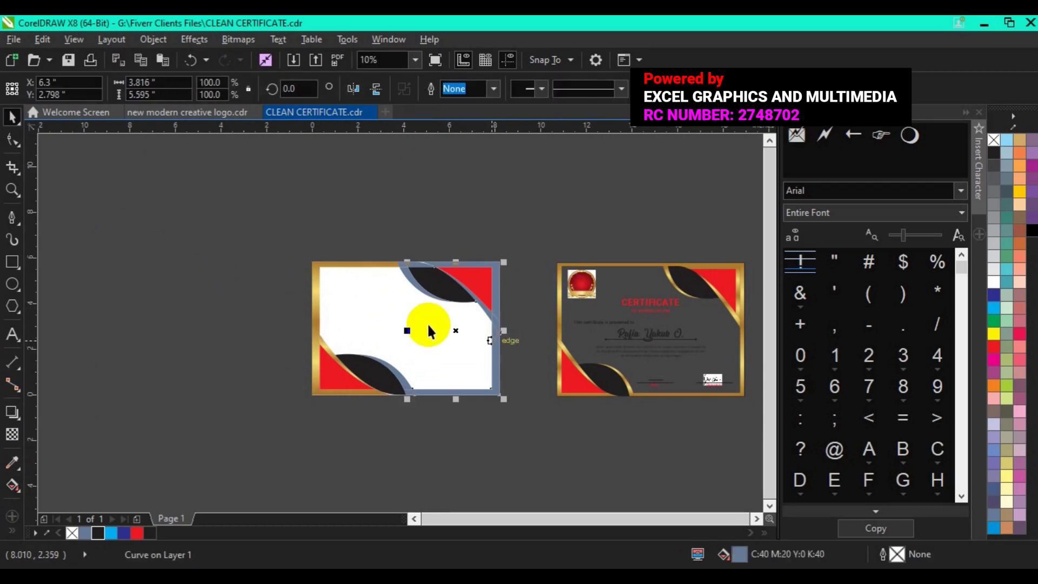
left_click(14, 487)
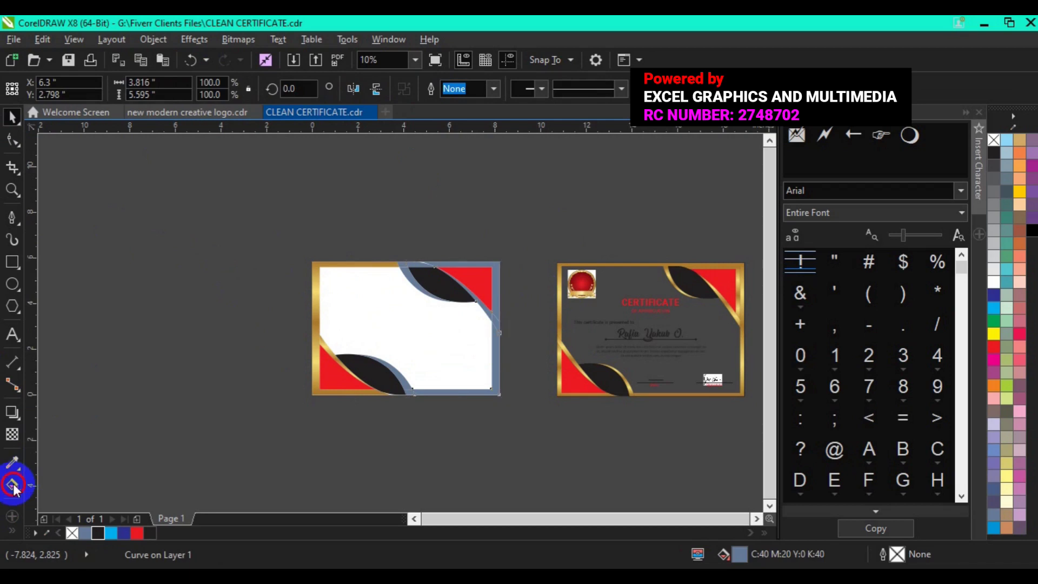
left_click(195, 94)
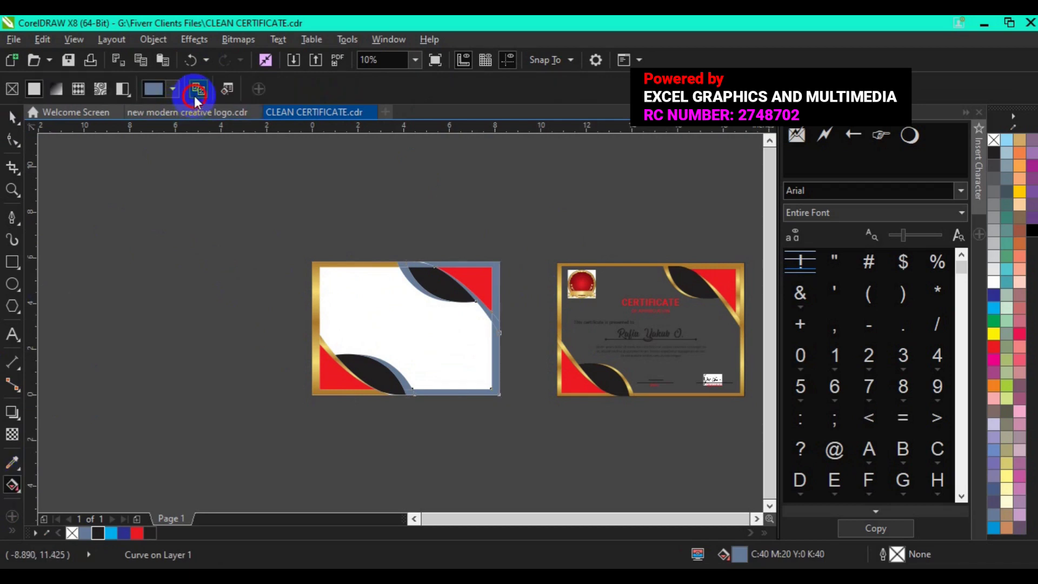
left_click(417, 301)
left_click(307, 321)
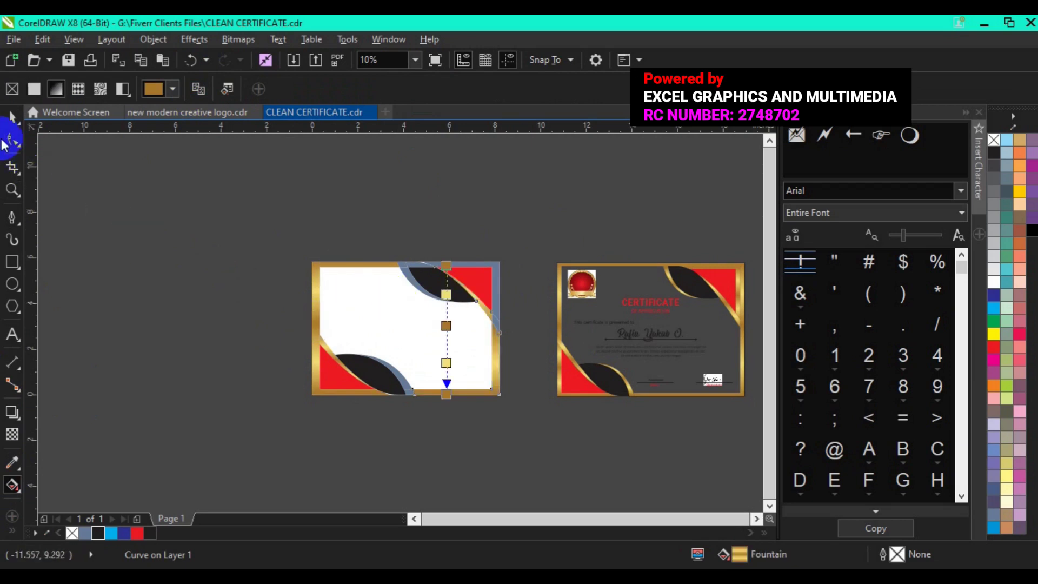
left_click(8, 123)
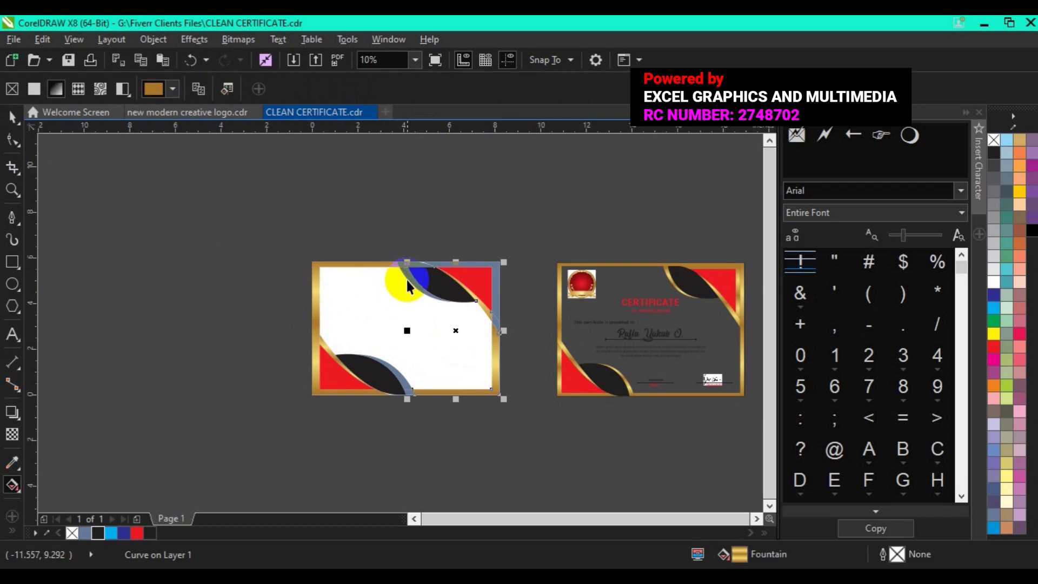
- Copy the frame's gold fountain fill onto the thin curved band along the upper-right black shape
left_click(411, 281)
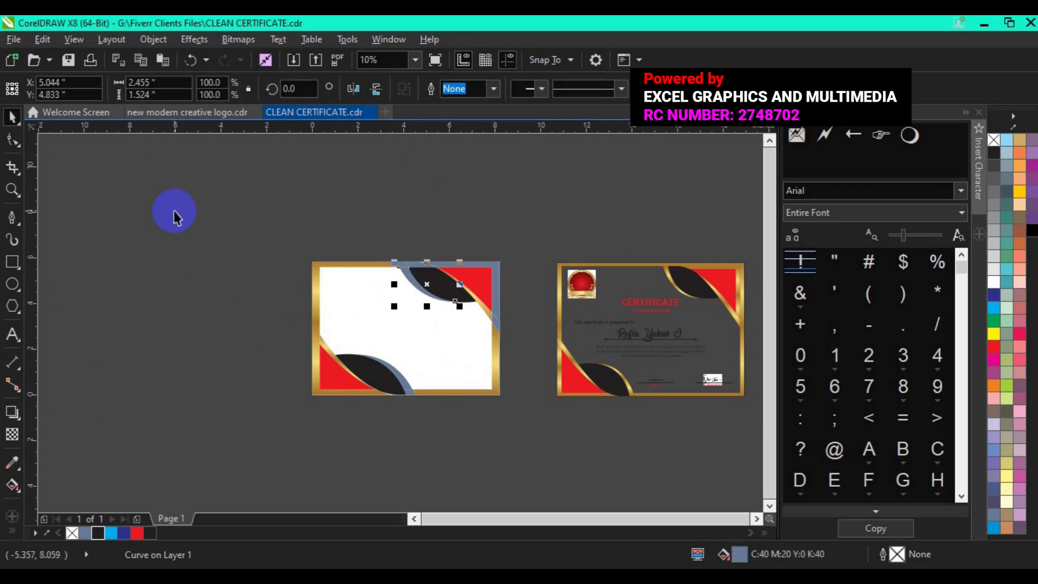
left_click(12, 485)
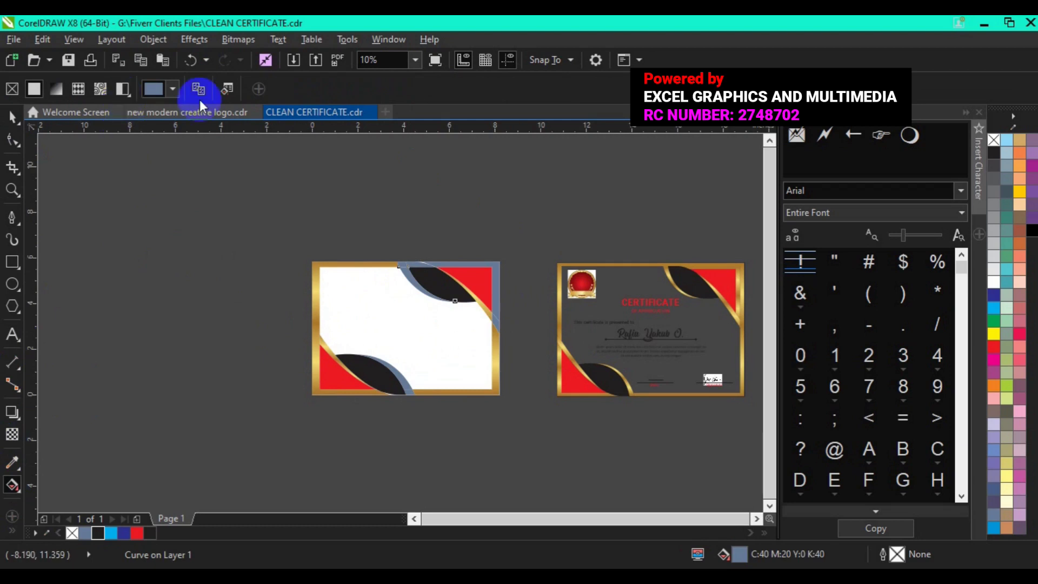
left_click(493, 355)
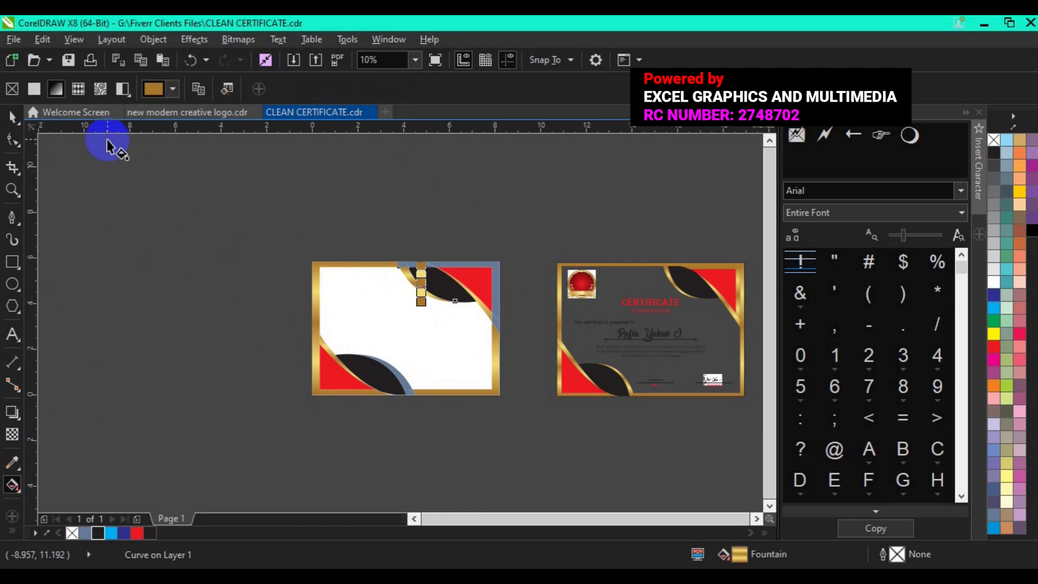
left_click(12, 116)
left_click(153, 289)
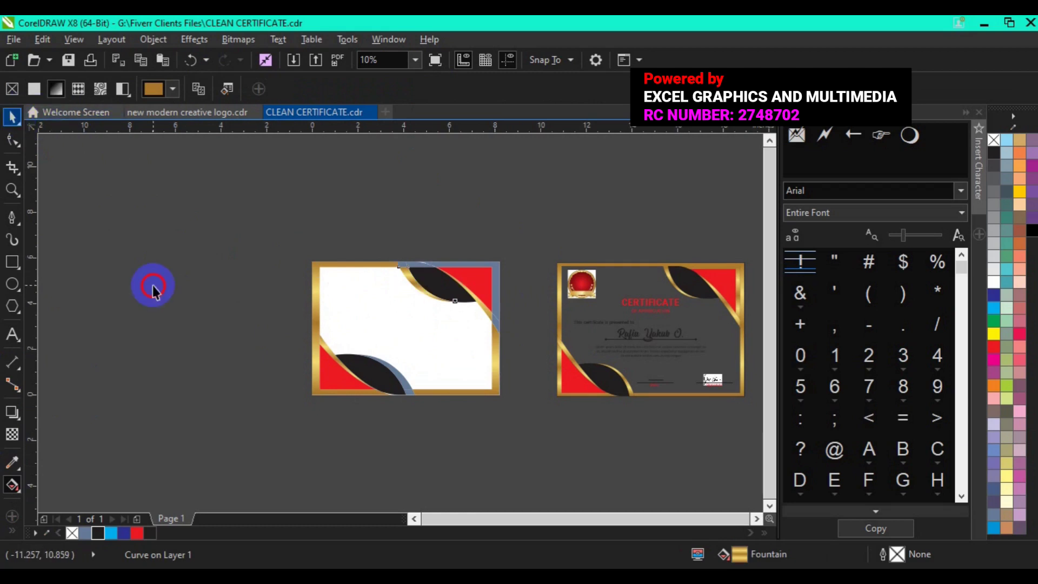
- Copy the left frame piece's gold fountain fill onto the upper-right corner frame piece and the small section crossing the top border
left_click(458, 263)
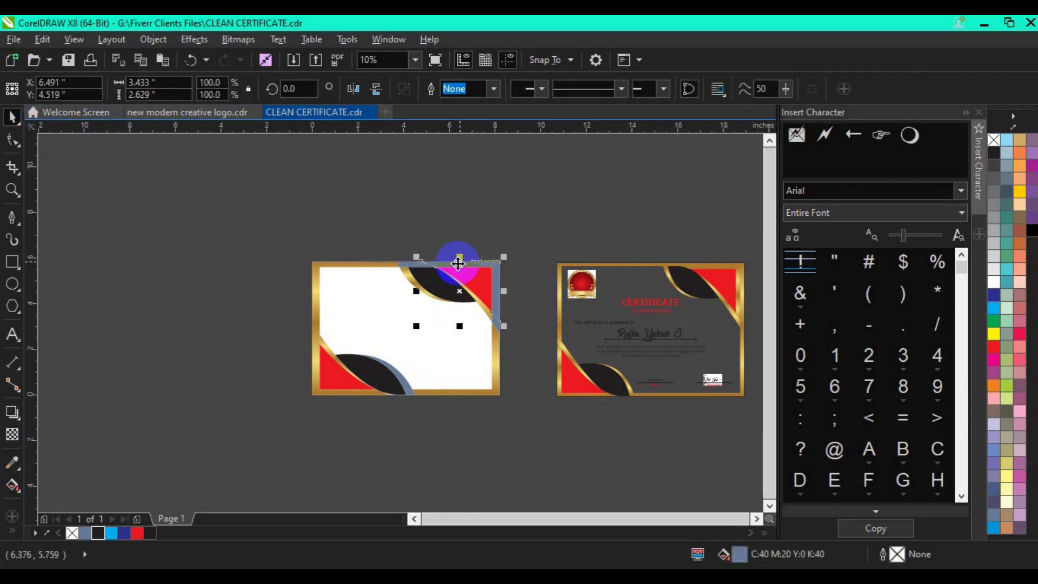
left_click(413, 270)
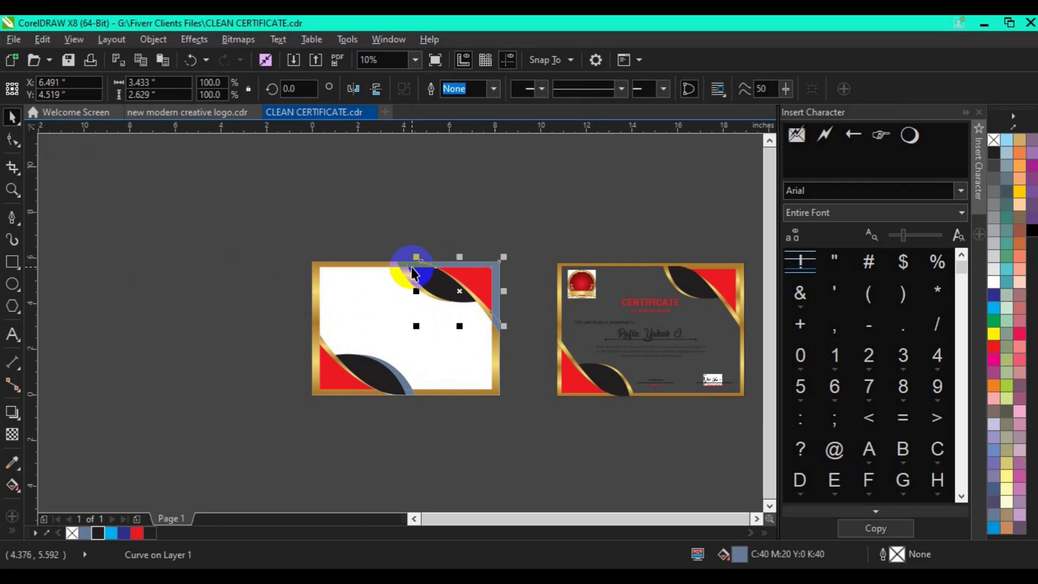
left_click(402, 269, "shift")
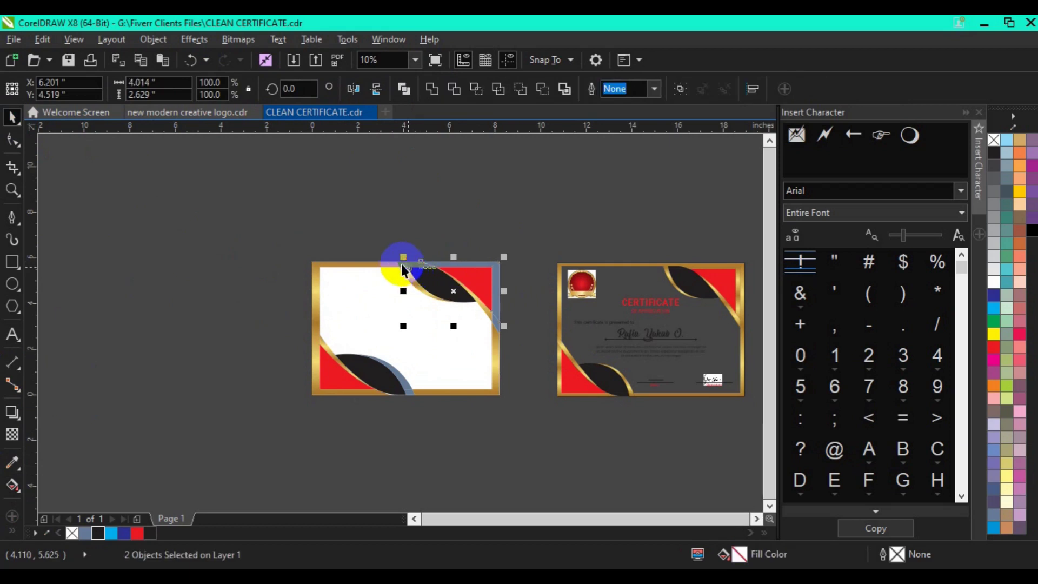
left_click(401, 265)
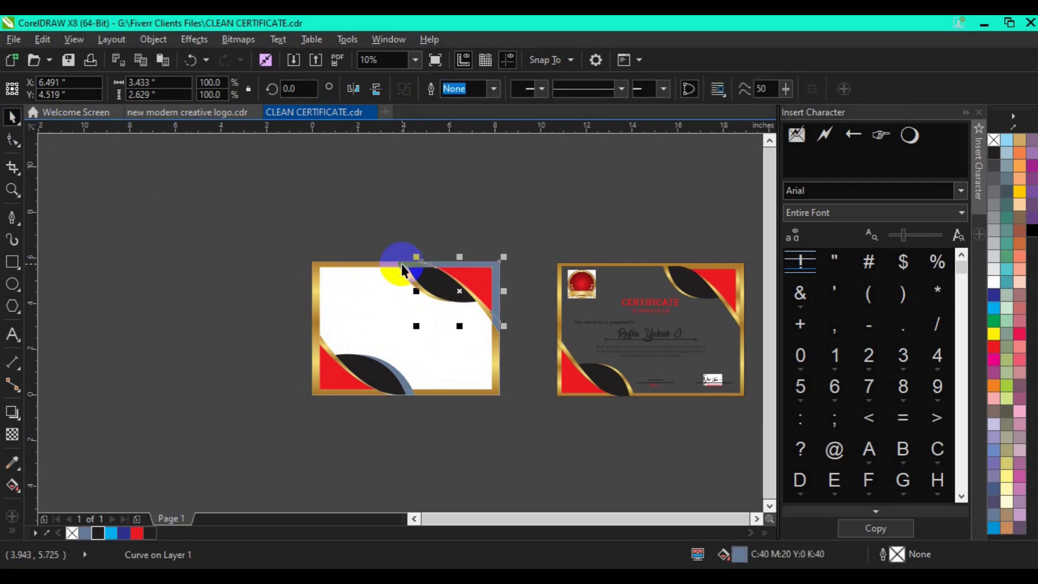
left_click(422, 266, "shift")
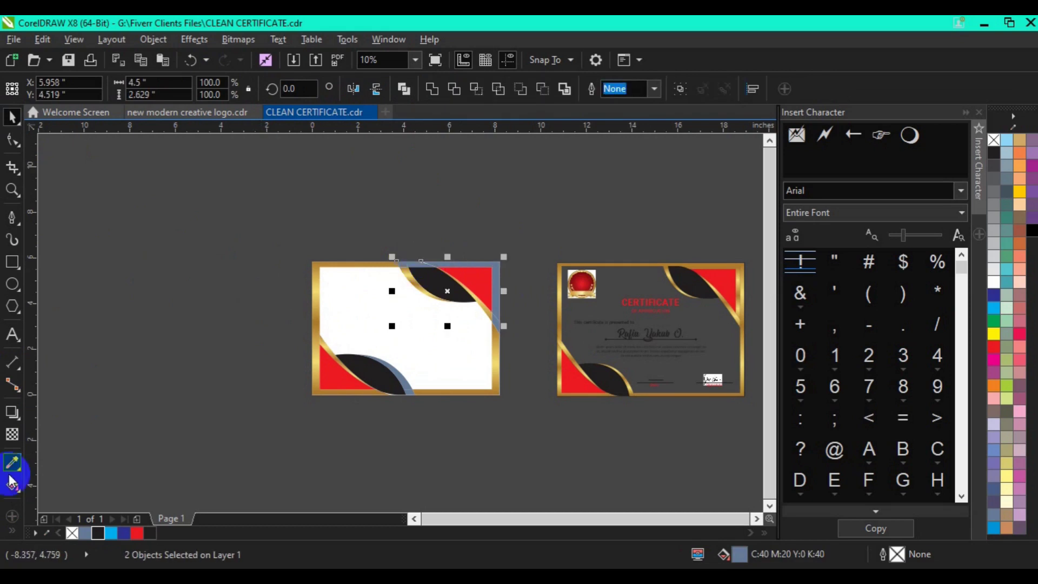
left_click(139, 118)
key("g")
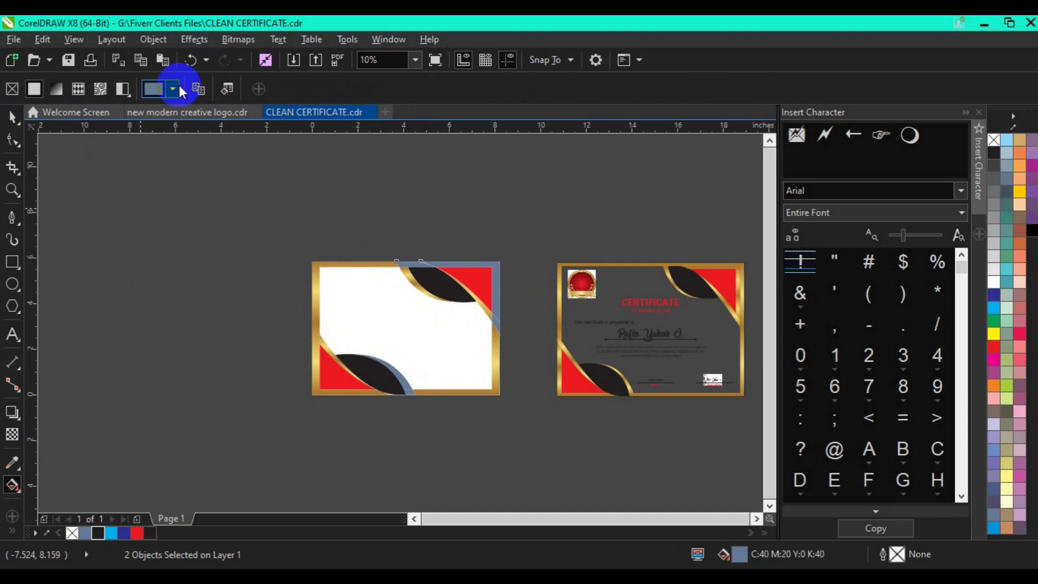
left_click(200, 90)
left_click(281, 272)
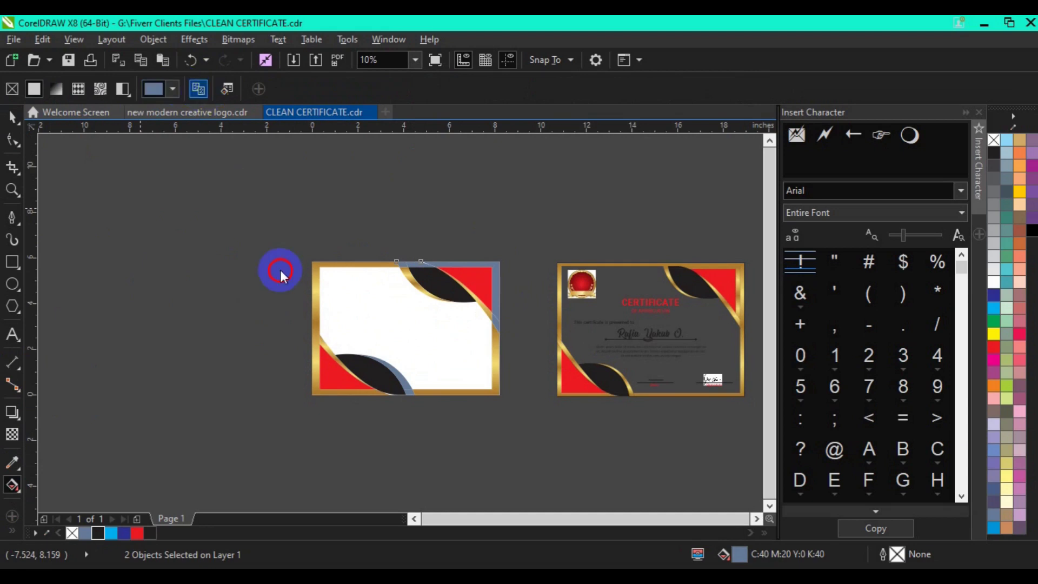
left_click(308, 303)
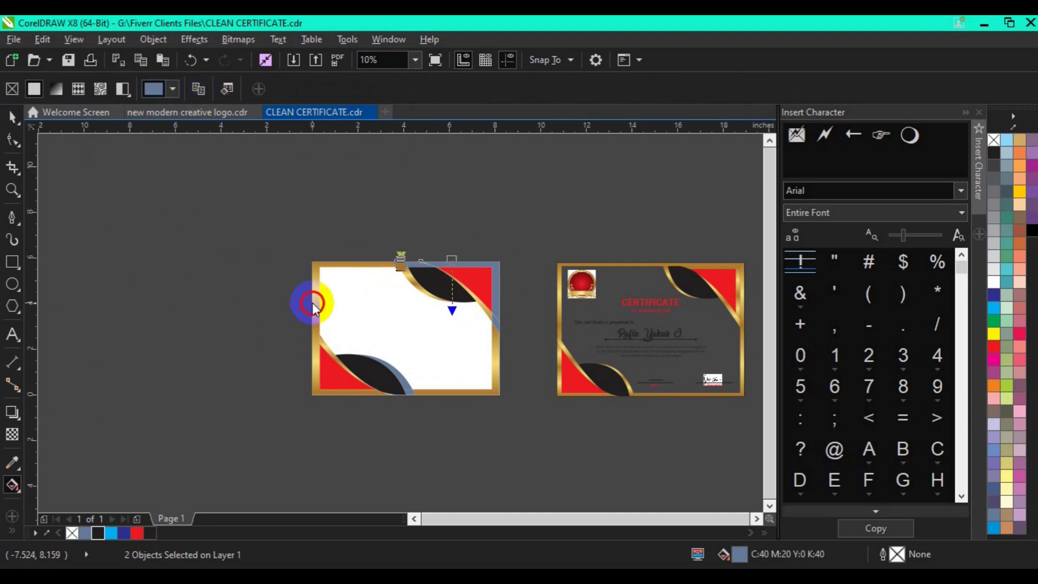
- Weld the two remaining blue-grey sections crossing the top and right borders into one shape
left_click(13, 190)
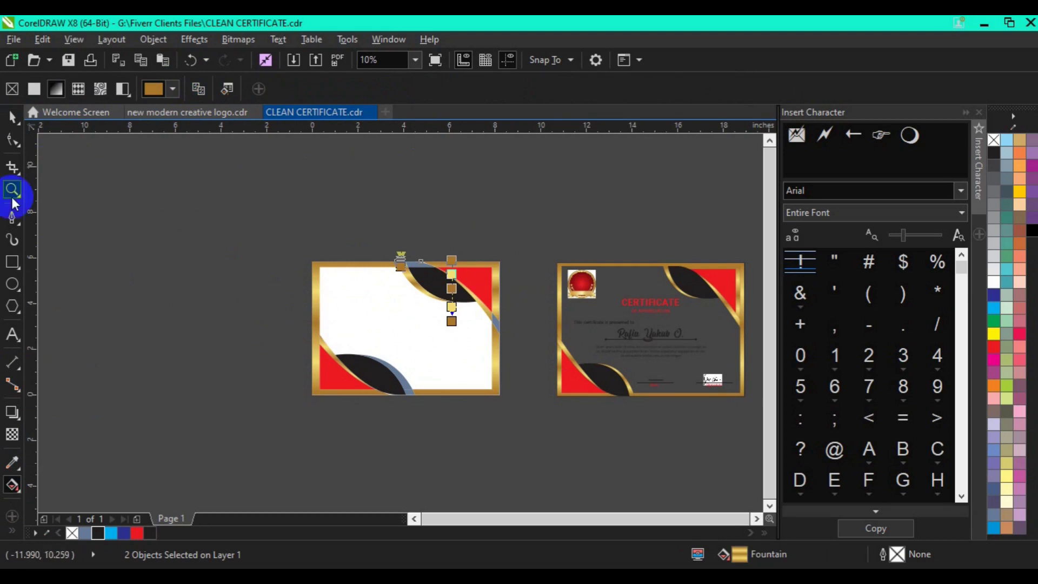
left_click(437, 268)
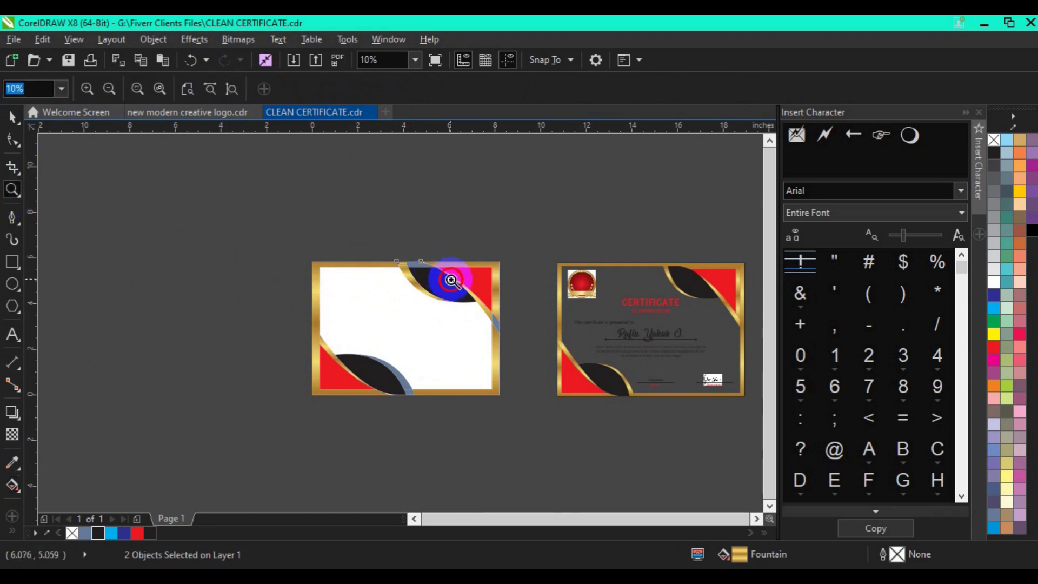
left_click(10, 117)
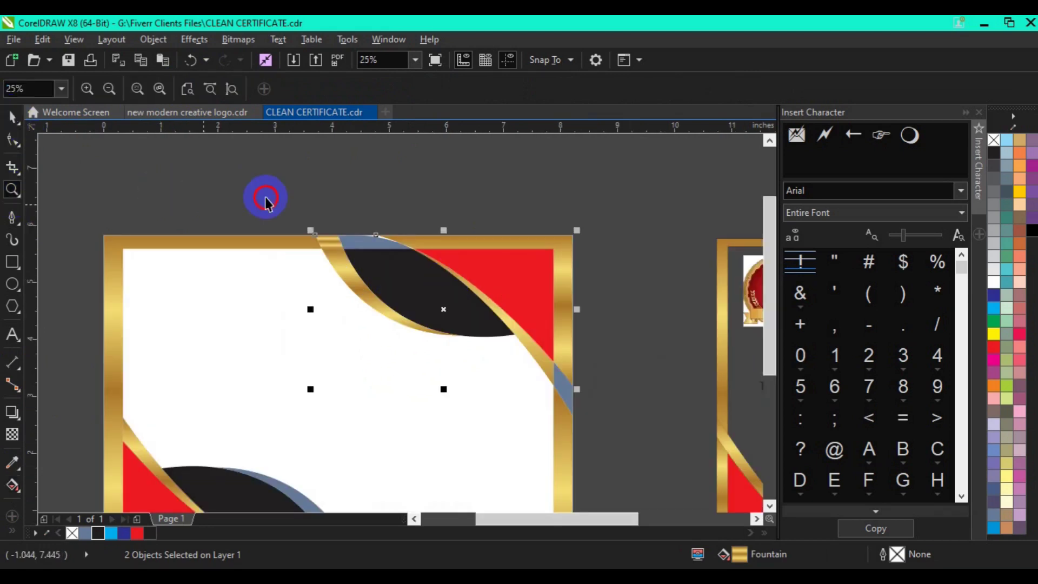
left_click(266, 199)
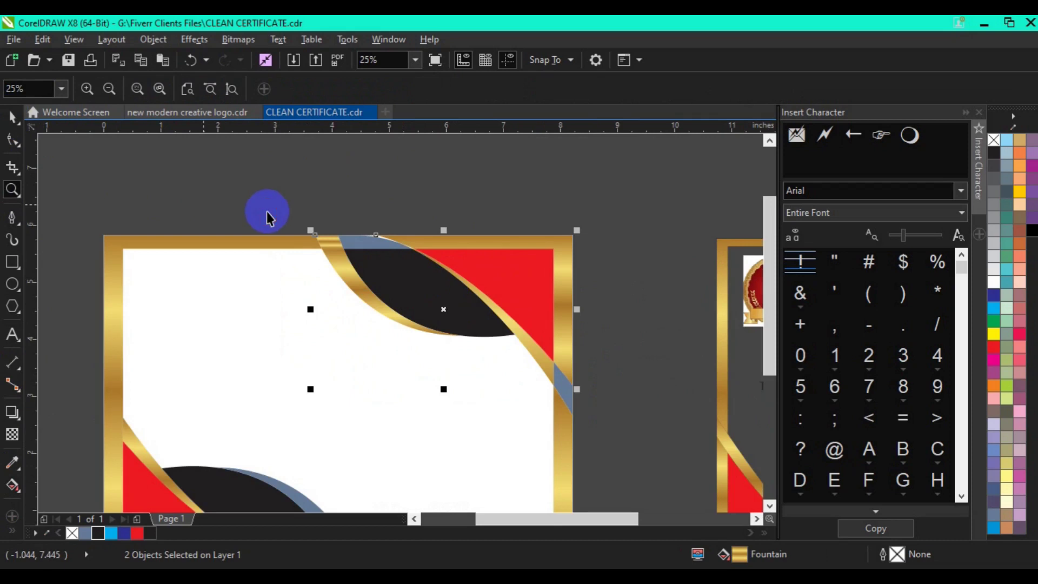
left_click(368, 246)
left_click(571, 400)
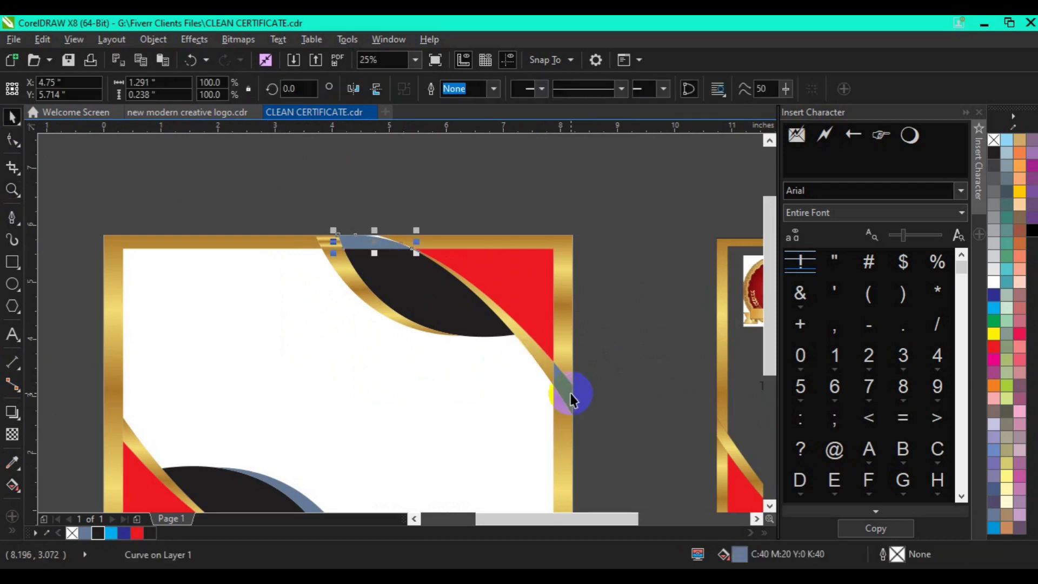
left_click(571, 397, "shift")
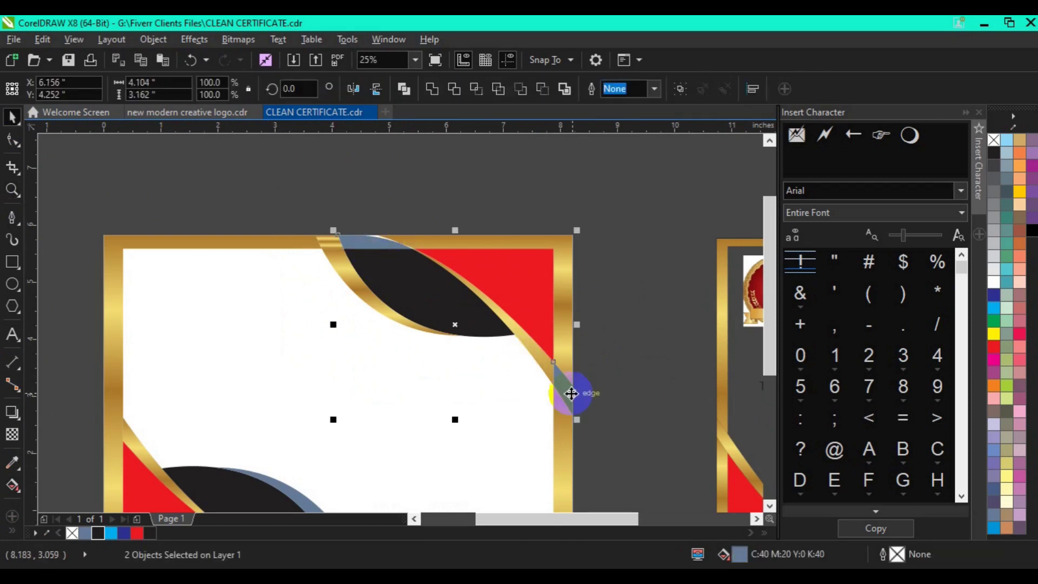
left_click(430, 91)
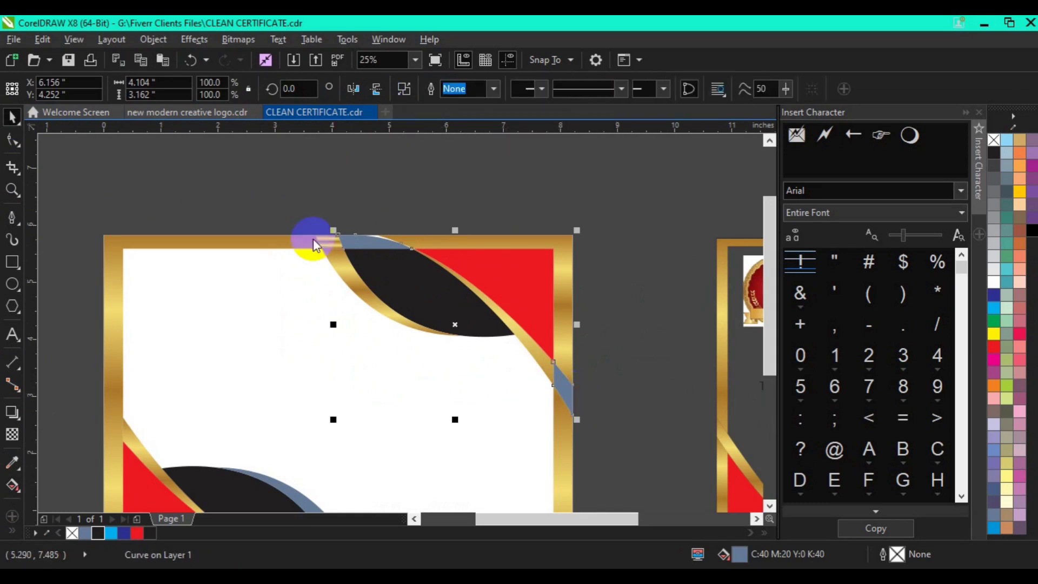
- Copy the gold fountain fill from the left frame piece onto the welded sections crossing the top and right borders
left_click(13, 485)
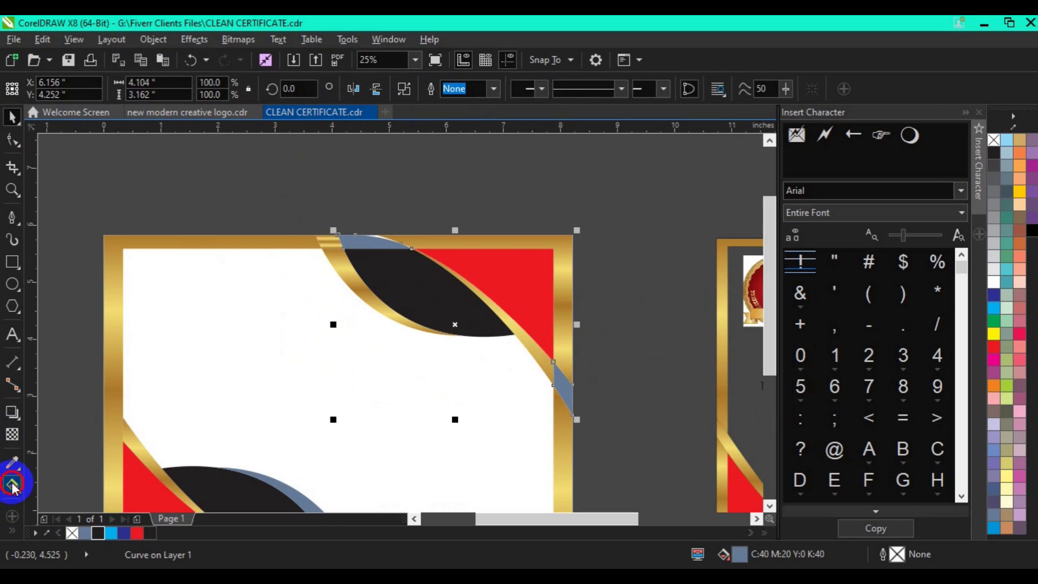
left_click(200, 89)
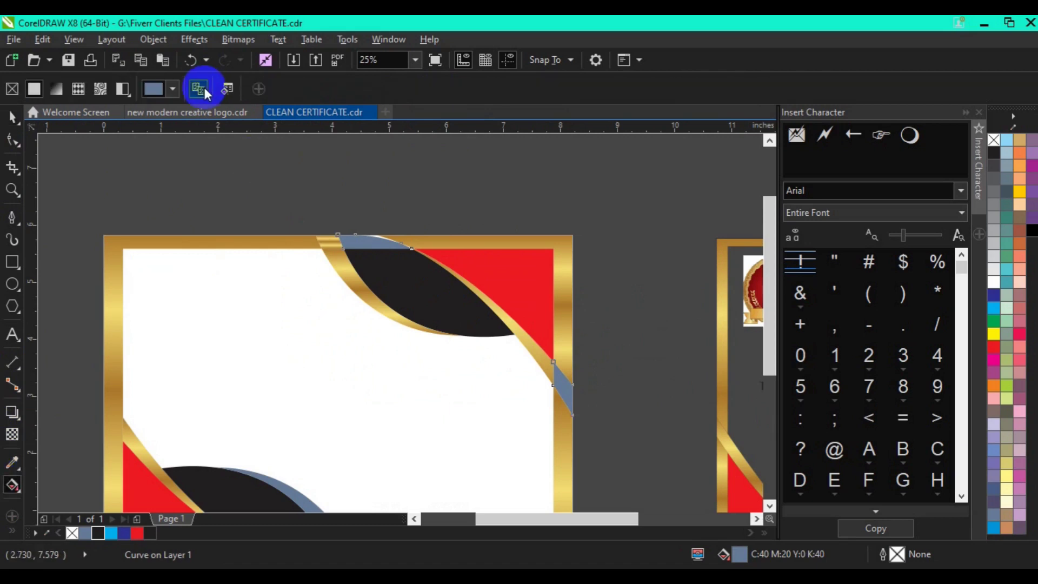
left_click(104, 258)
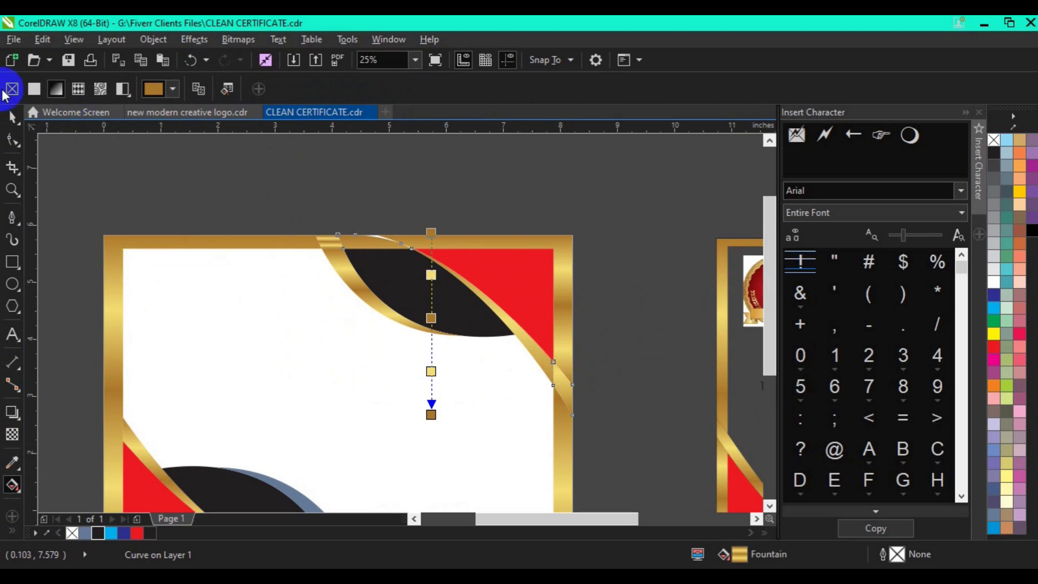
left_click(12, 116)
left_click(195, 284)
- Copy the gold fountain fill from the left frame piece onto the blue-grey curved band along the lower-left black shape
key("F5")
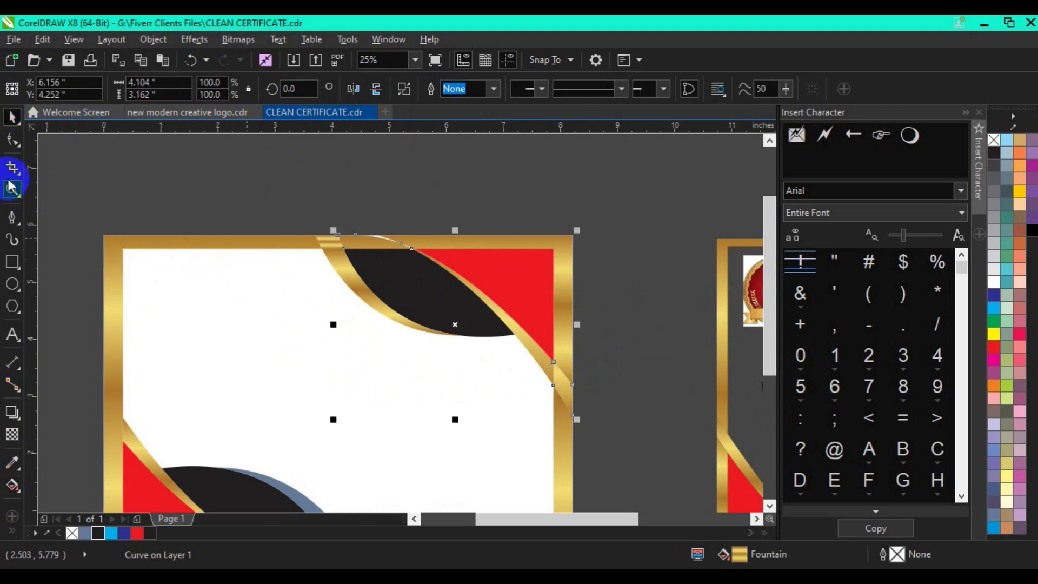
left_click(14, 190)
left_click(139, 112)
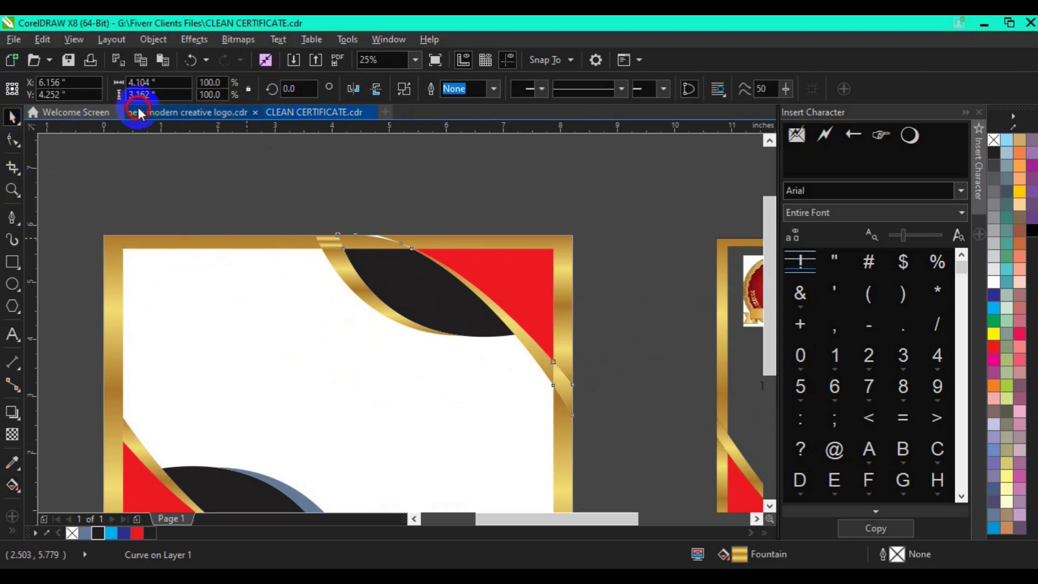
left_click(112, 89)
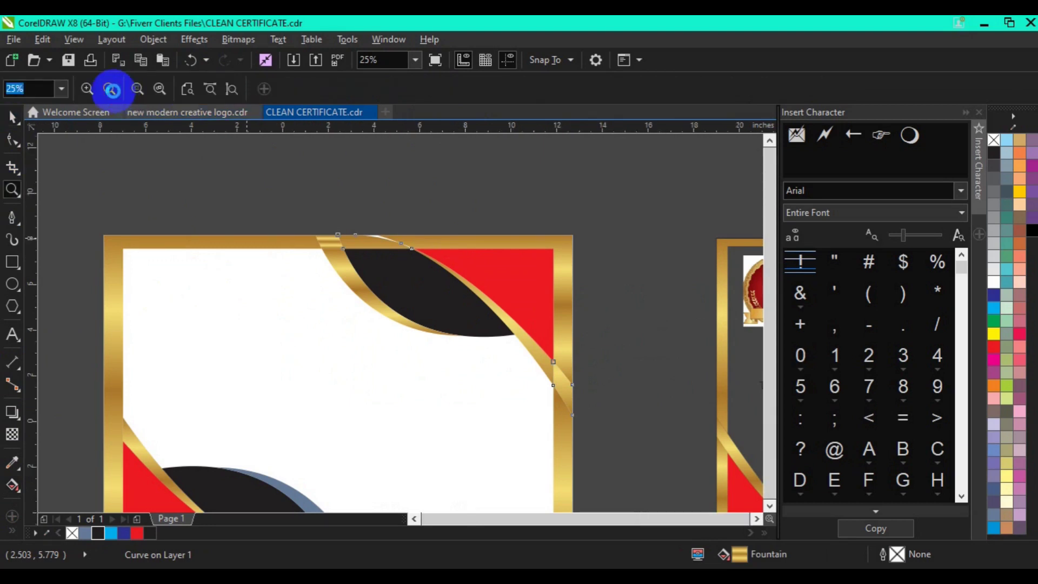
left_click(112, 89)
left_click(15, 117)
left_click(98, 268)
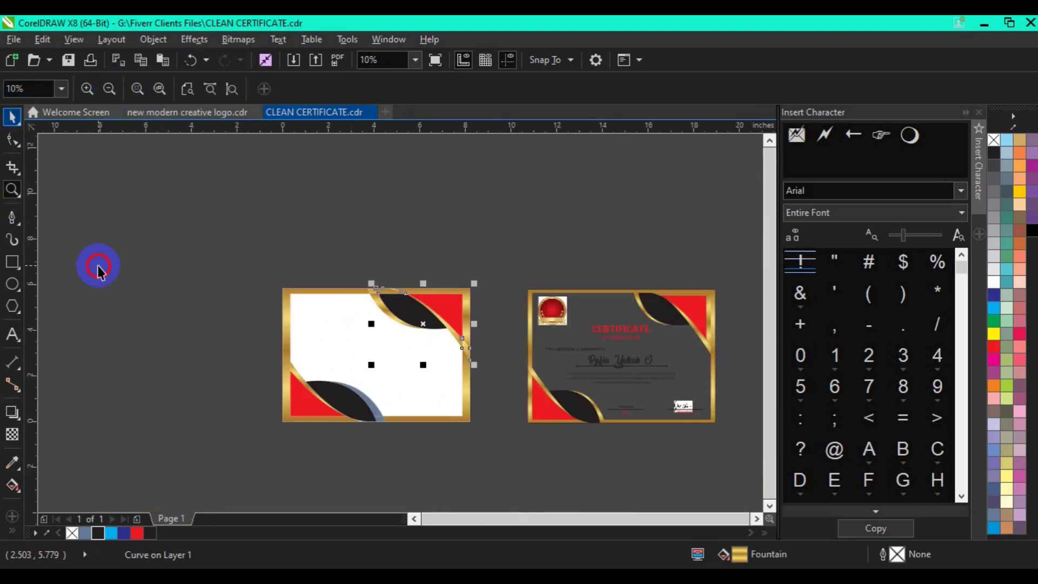
left_click(368, 414)
left_click(377, 411)
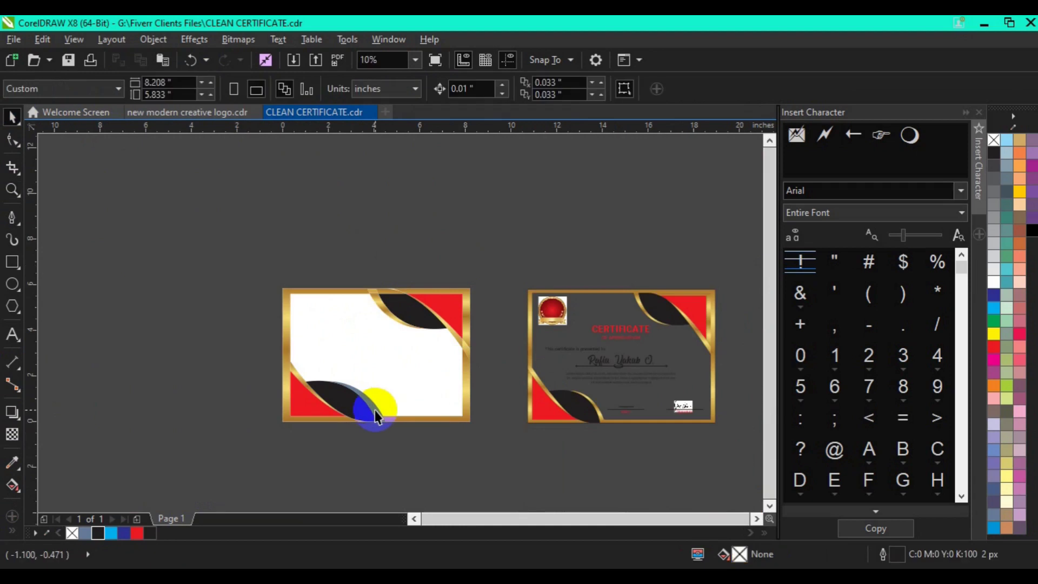
left_click(10, 488)
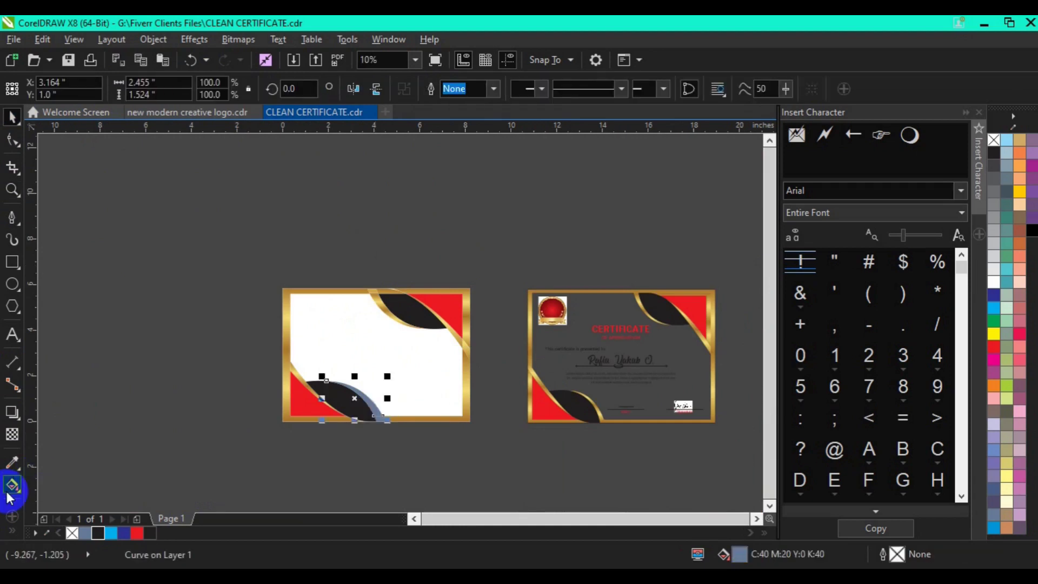
left_click(12, 492)
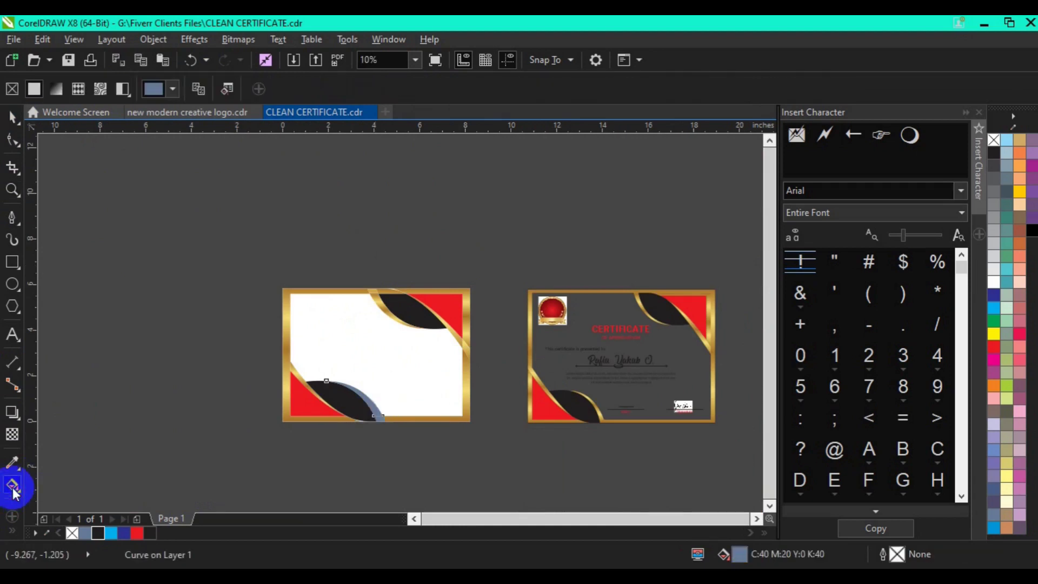
left_click(202, 94)
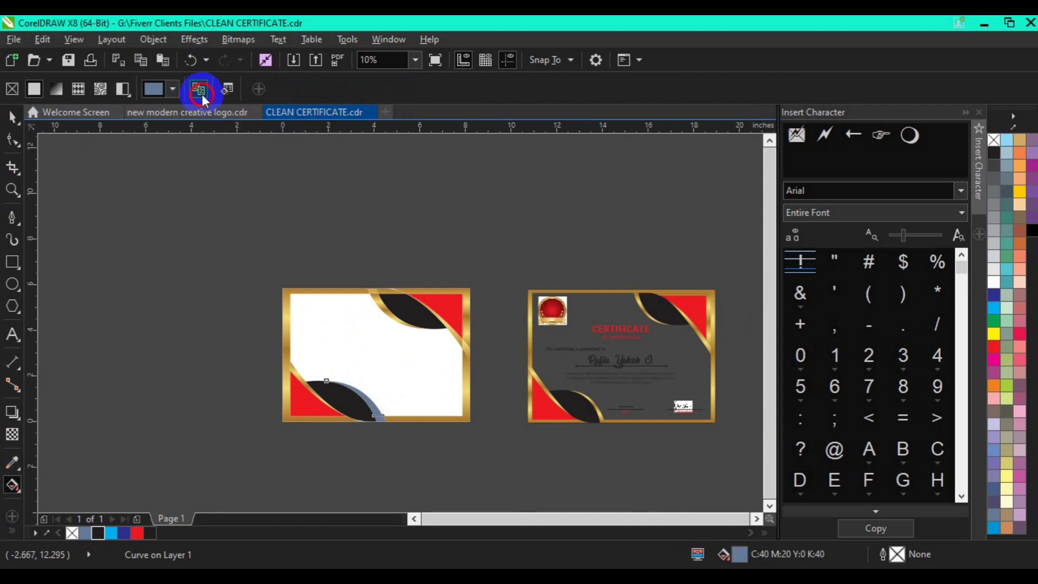
left_click(291, 369)
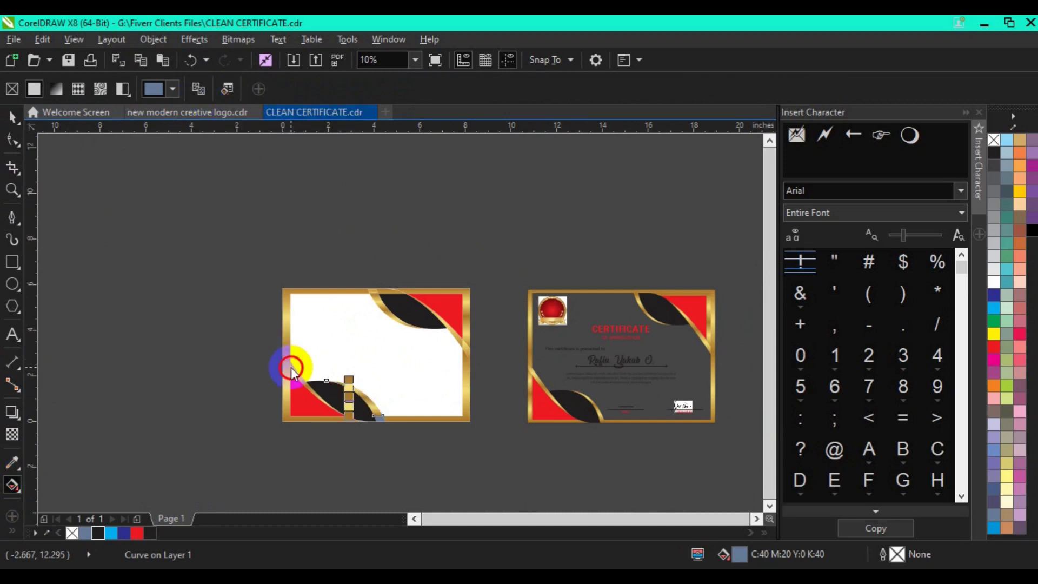
- Copy the gold fountain fill from the lower-left curved band onto the small blue-grey section crossing the bottom border
left_click(384, 418)
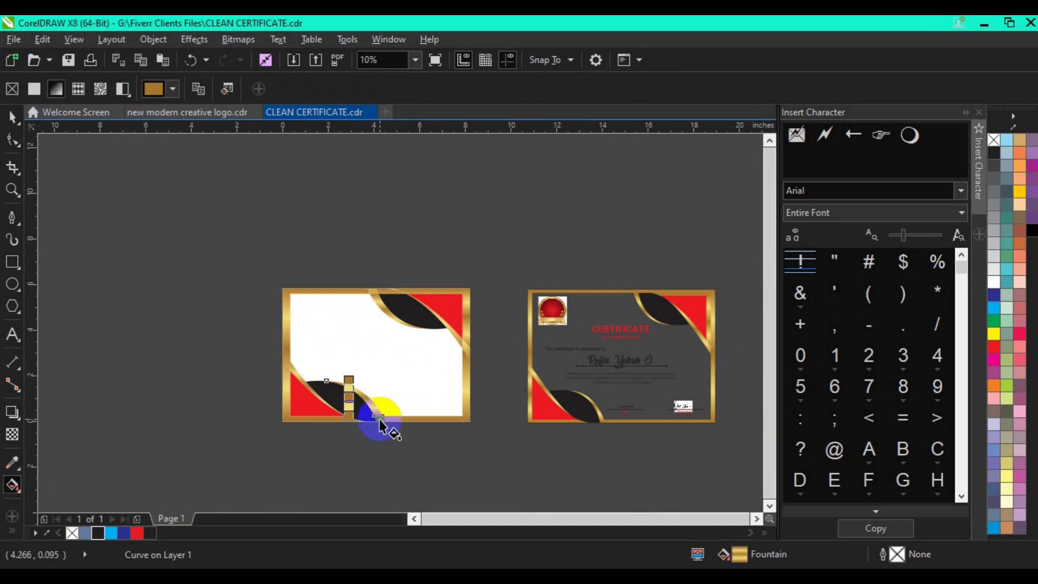
left_click(379, 420)
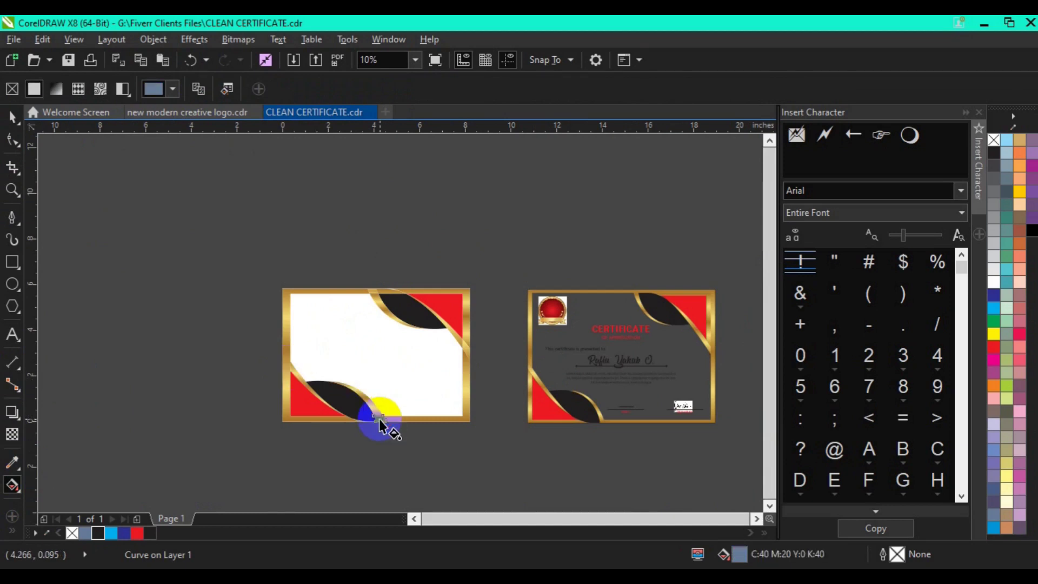
left_click(199, 88)
left_click(374, 429)
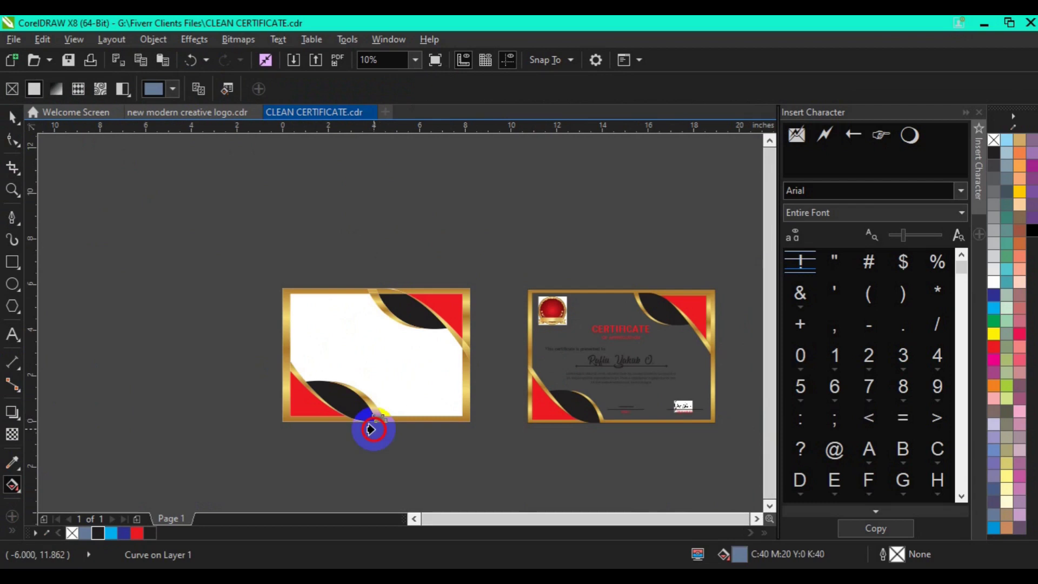
left_click(371, 405)
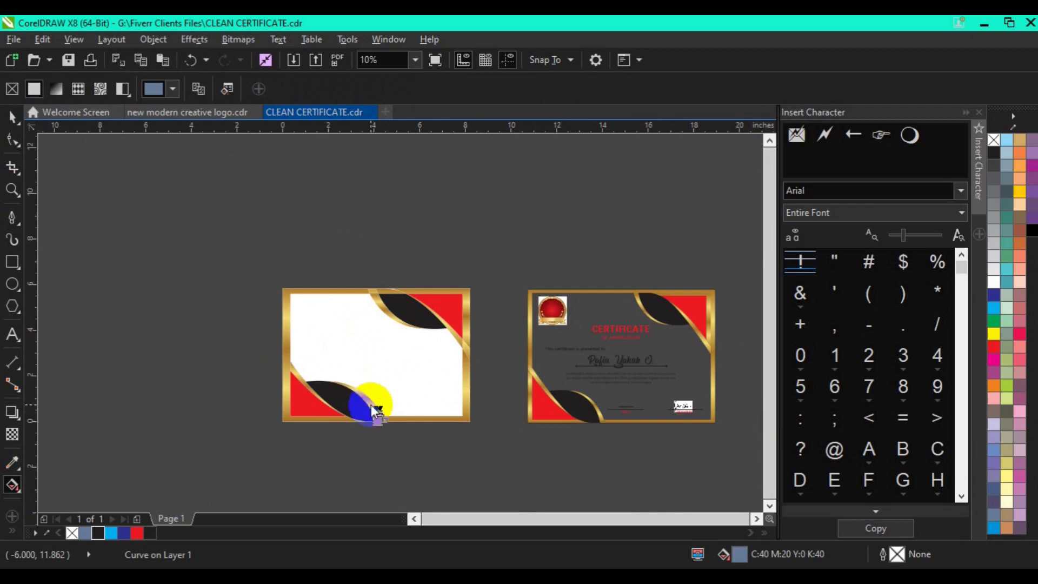
left_click(10, 116)
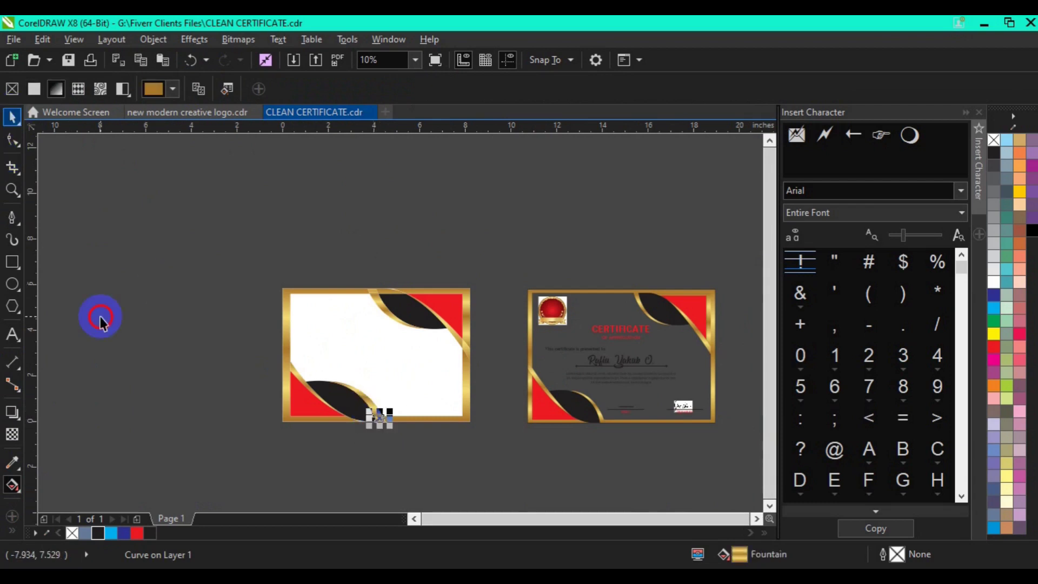
key("space")
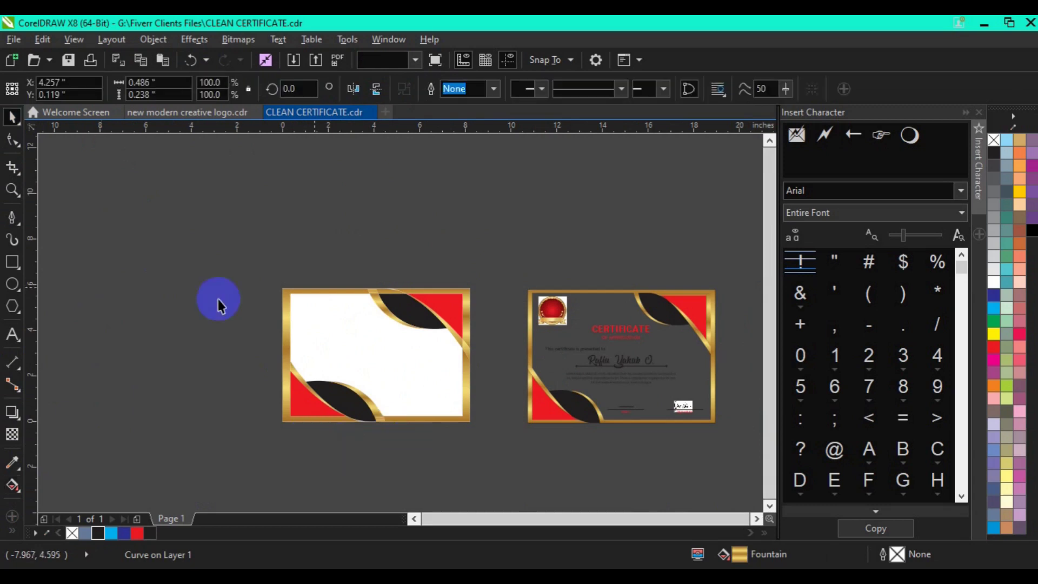
left_click(213, 296)
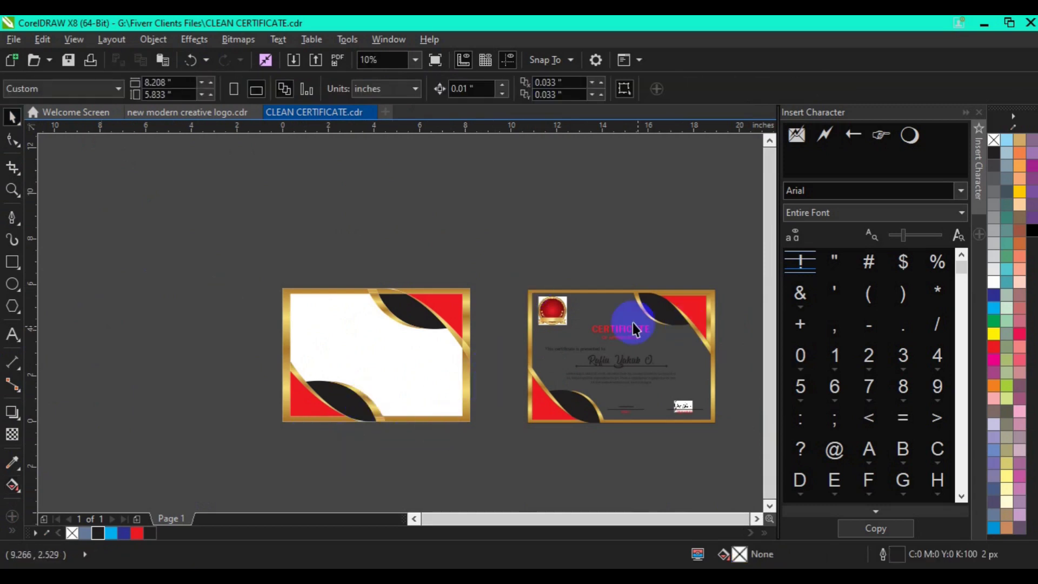
- Ungroup the reference certificate so its seal, text and frame can be selected individually
left_click(550, 318)
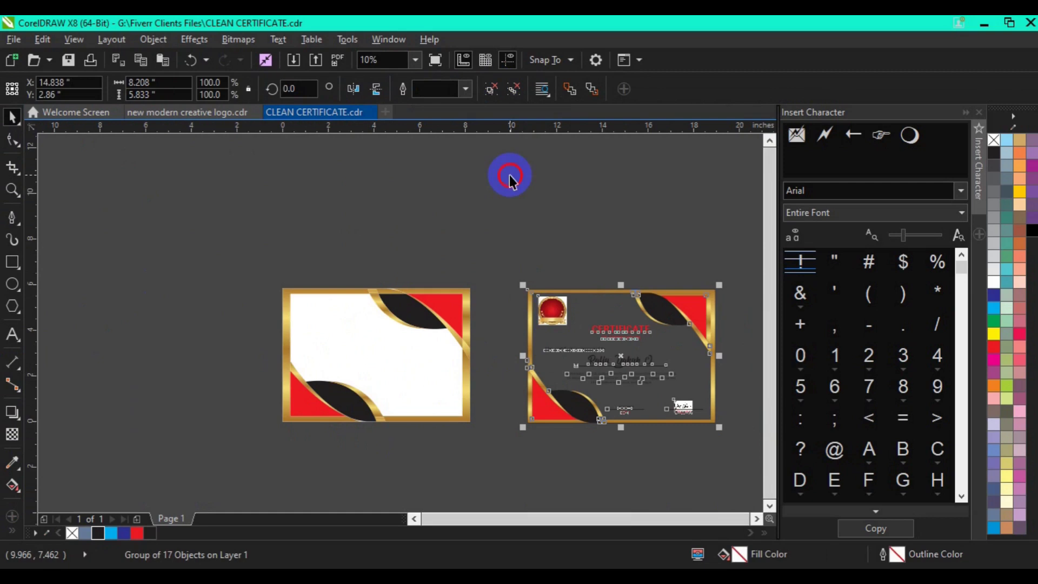
key("ctrl+u")
left_click(555, 319)
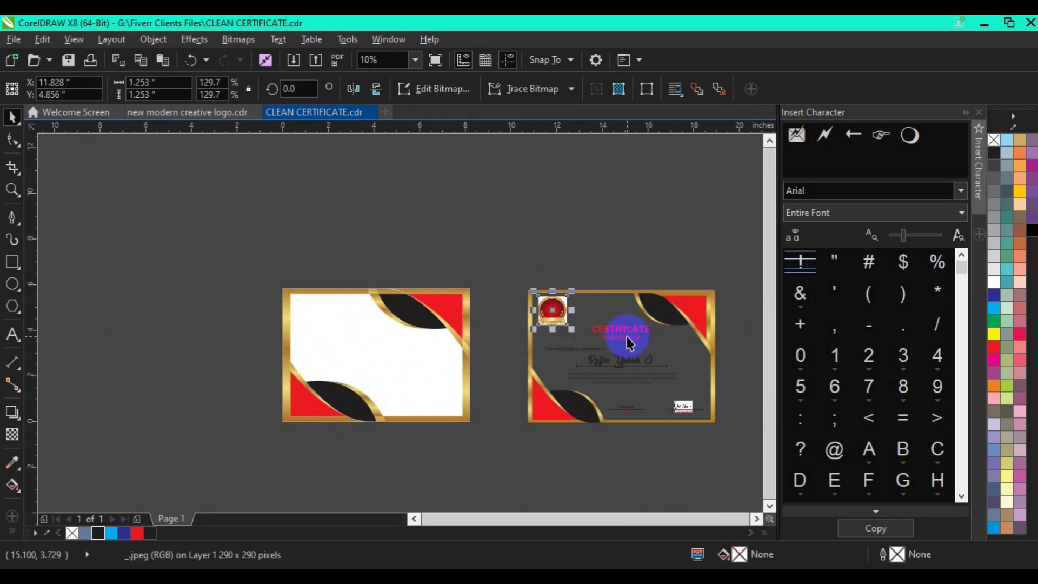
left_click(605, 248)
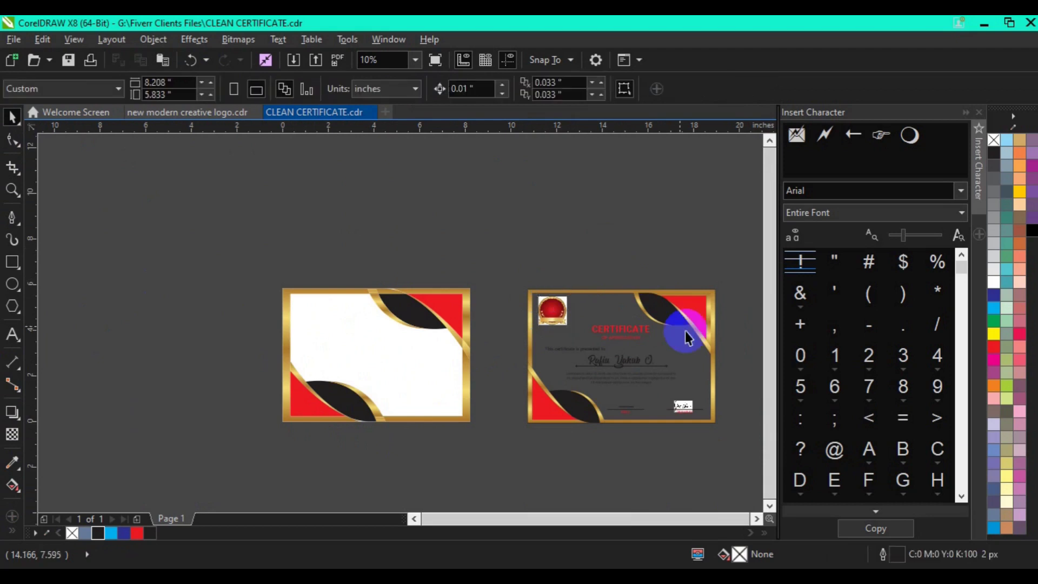
- Delete the gold frame and the upper-right corner group from the reference certificate
left_click(676, 308)
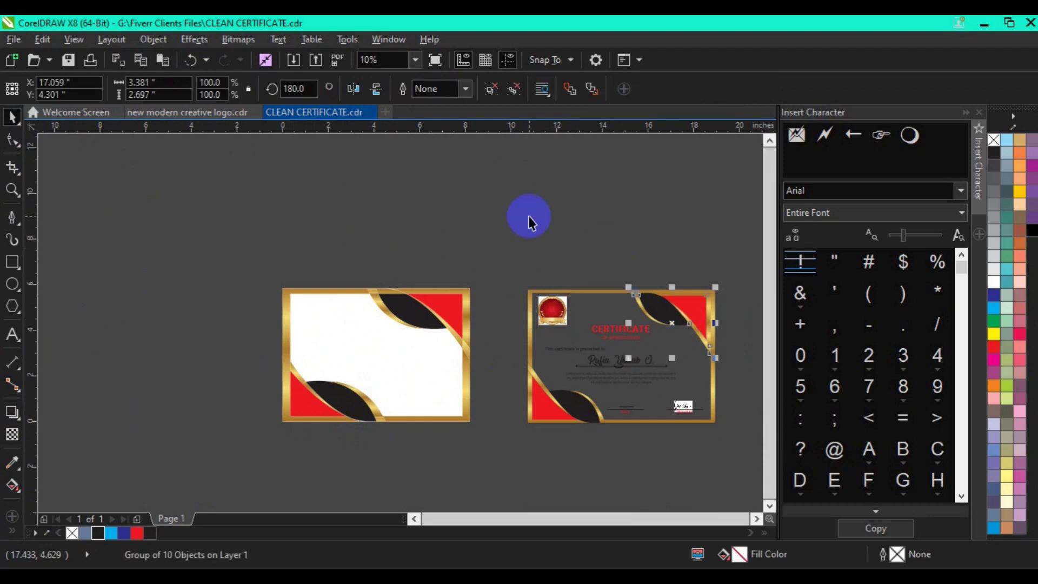
left_click_drag(529, 216, 730, 358)
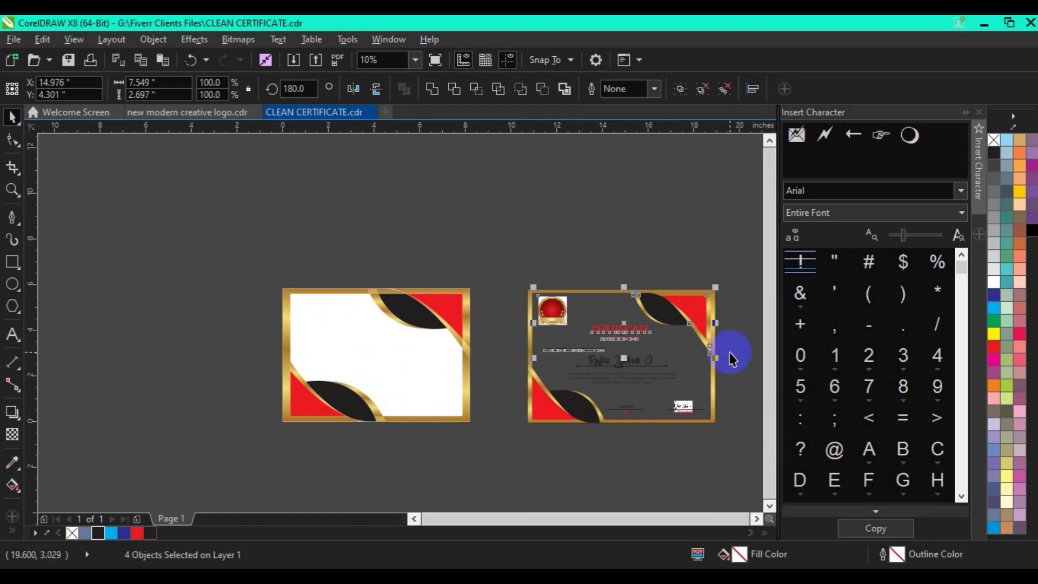
left_click(716, 343)
left_click(713, 341)
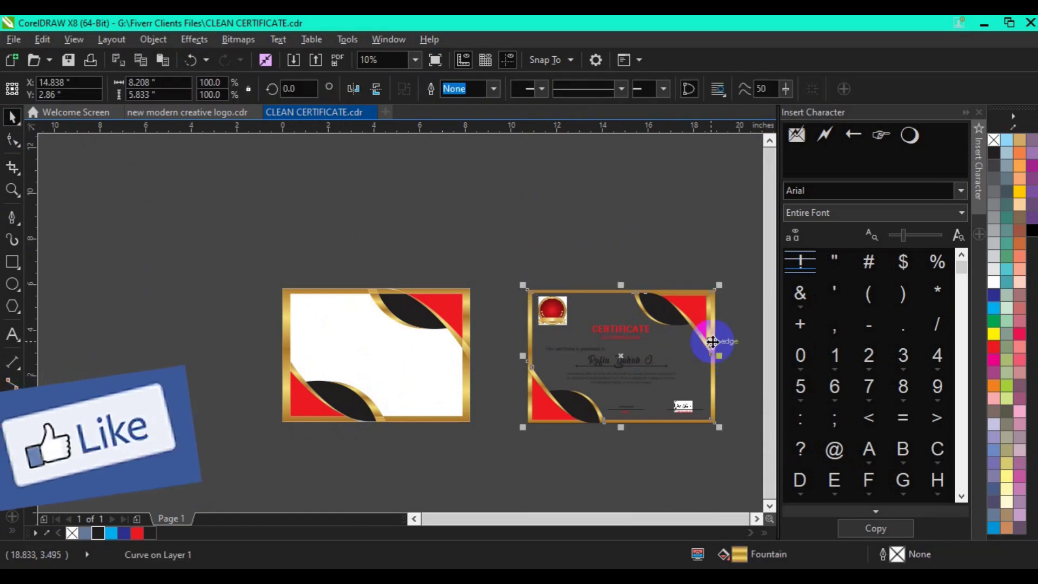
key("Delete")
left_click(701, 325)
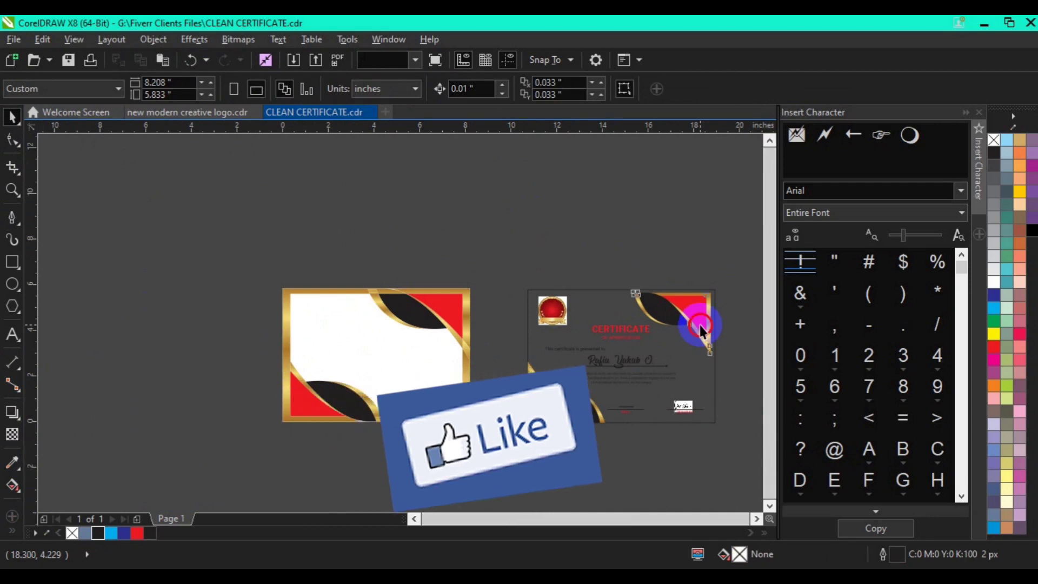
left_click(700, 328)
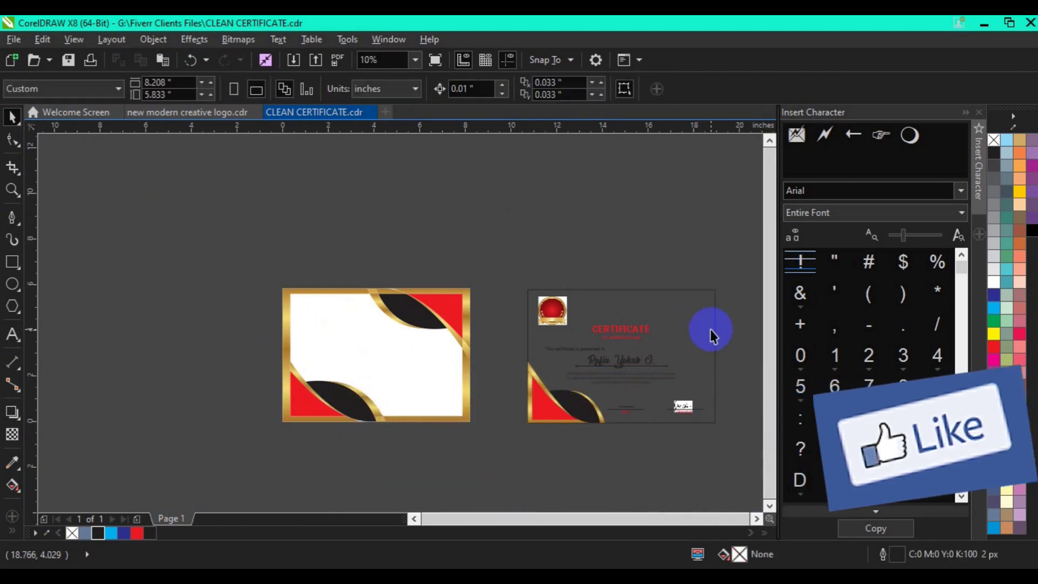
- Delete the lower-left corner group and both the inner and outer rectangles from the reference certificate
left_click(534, 409)
key("Delete")
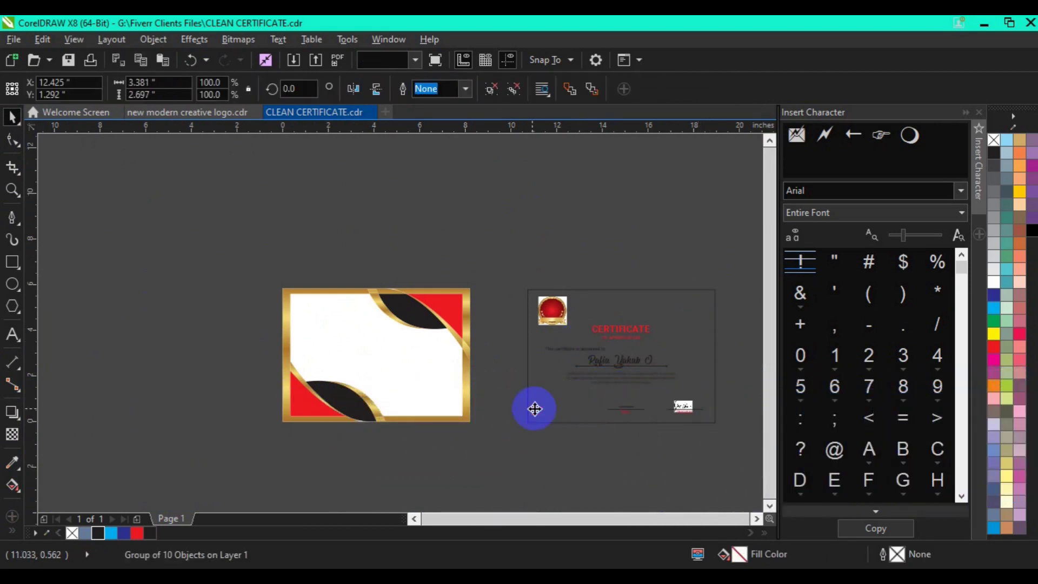
left_click(532, 331)
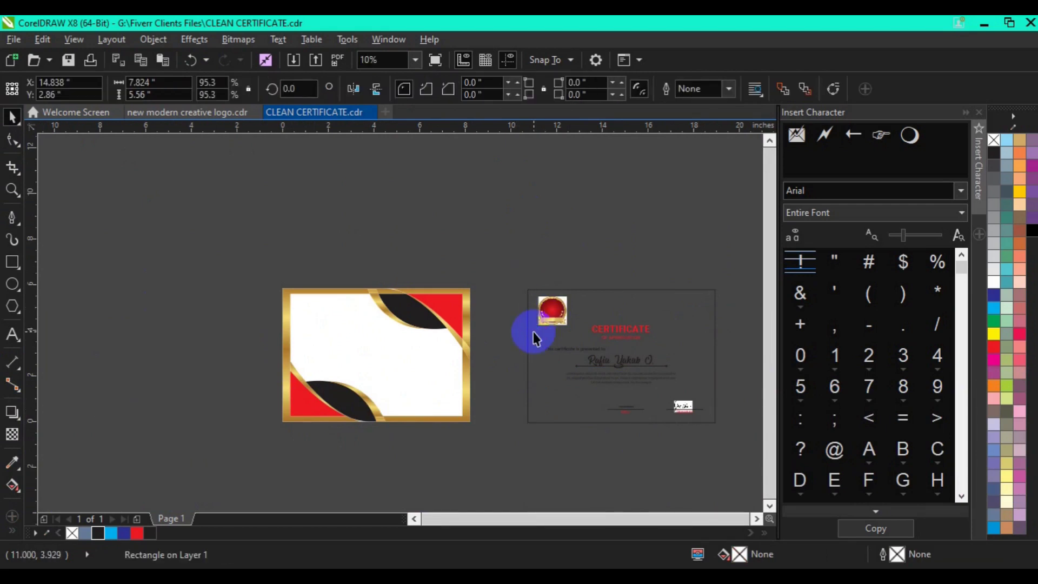
left_click(528, 360)
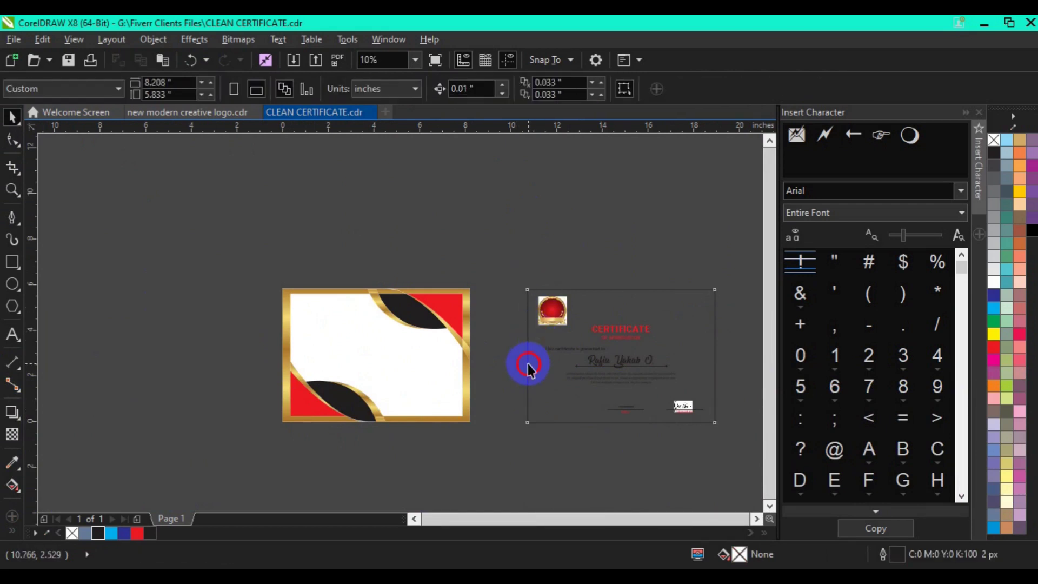
left_click(528, 363)
left_click(528, 364)
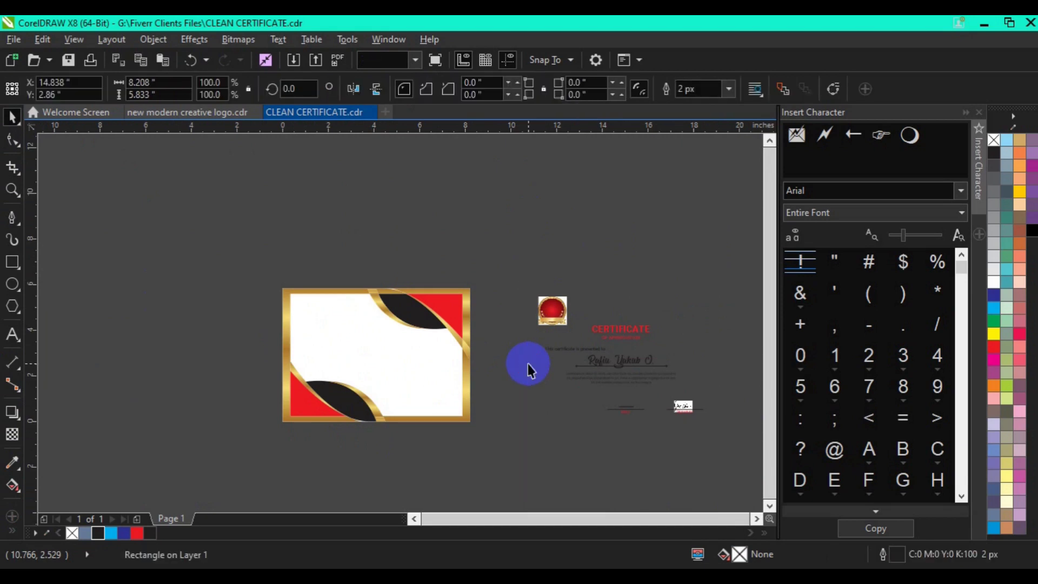
- Move the reference's remaining seal, text, lines and signature together onto the white area of the new certificate
left_click(500, 256)
left_click_drag(501, 250, 749, 457)
left_click_drag(623, 357, 373, 363)
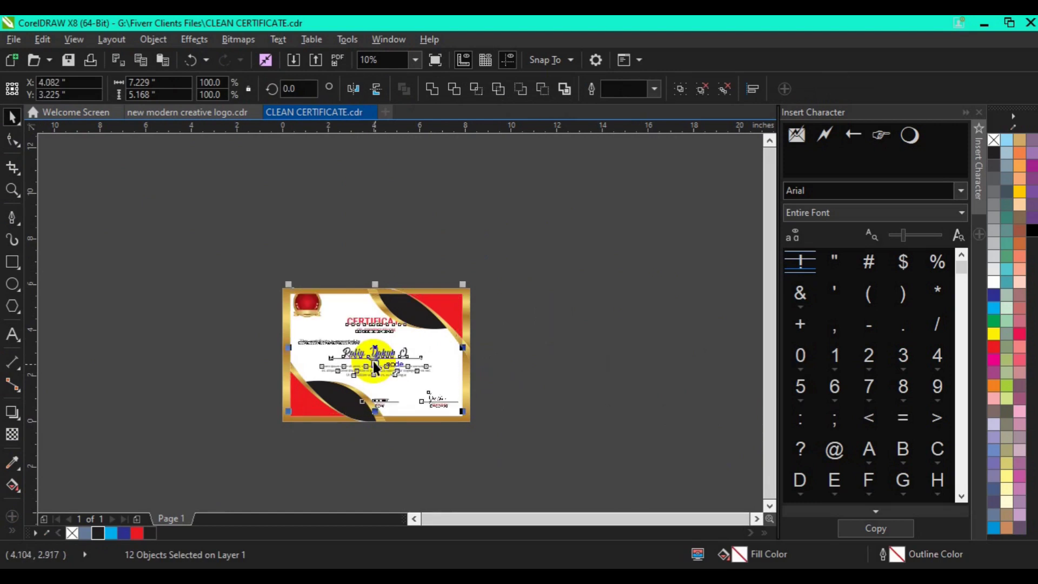
left_click(147, 292)
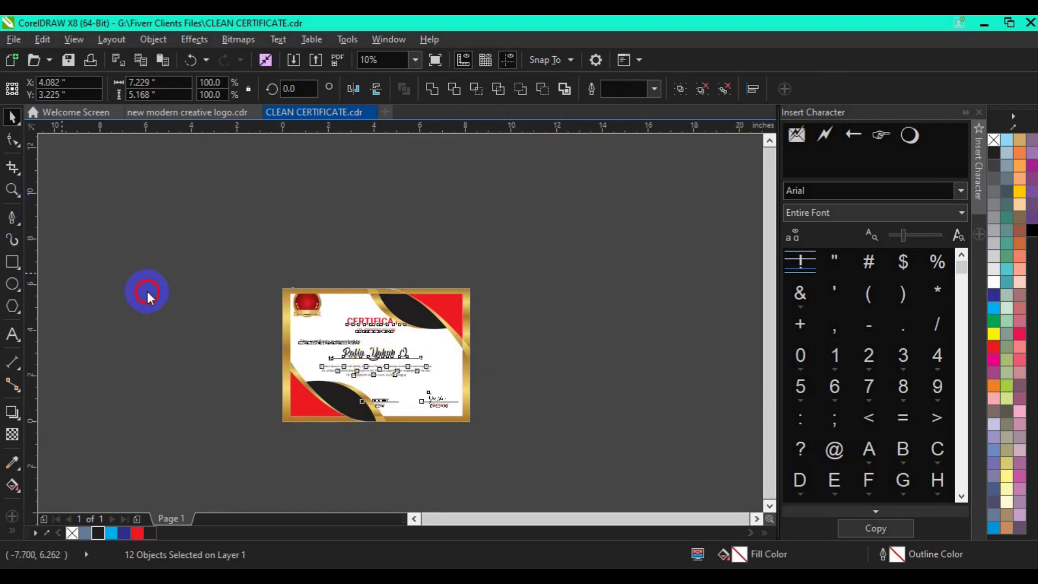
- Scale the selected seal, text and signature content down proportionally about its centre to about 5.72 × 4.09 inches
key("z")
left_click(404, 375)
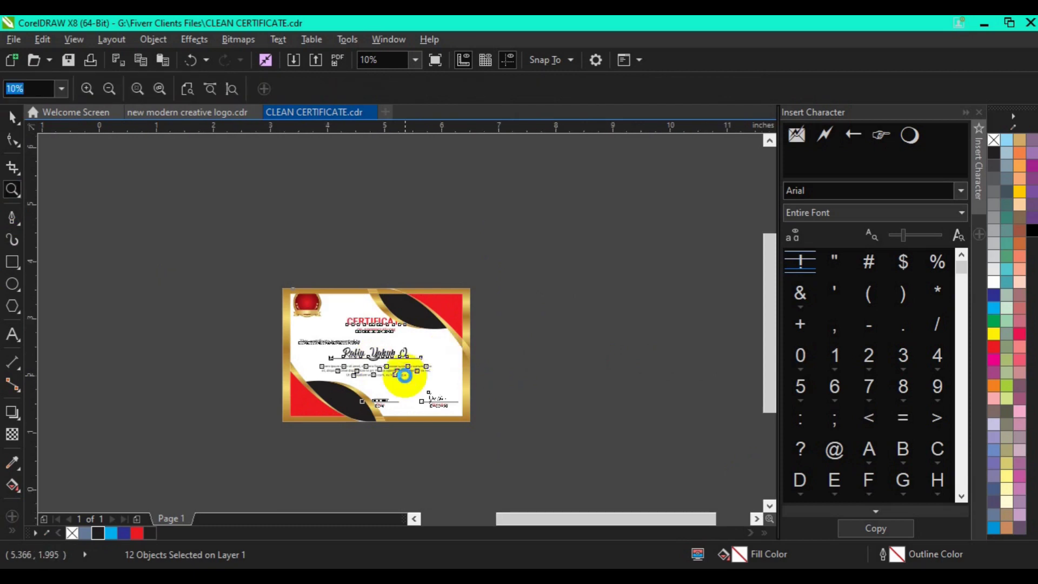
left_click(13, 117)
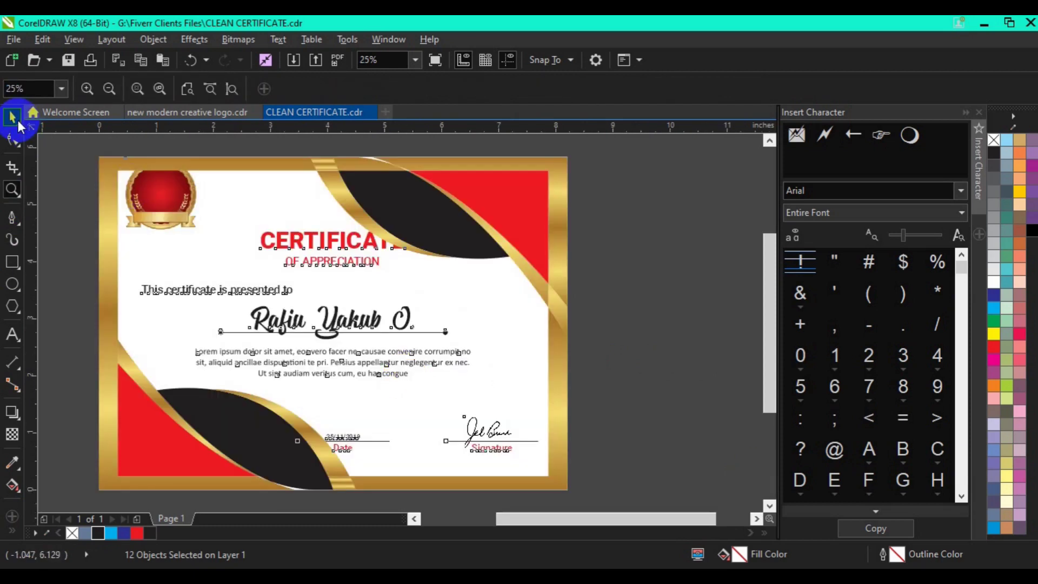
left_click(545, 458)
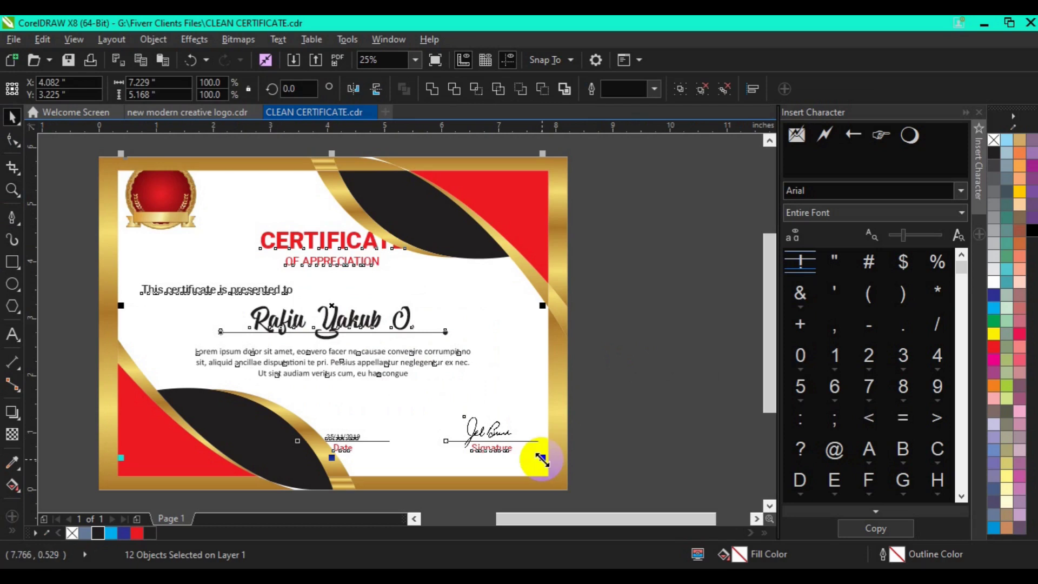
left_click_drag(541, 458, 519, 440)
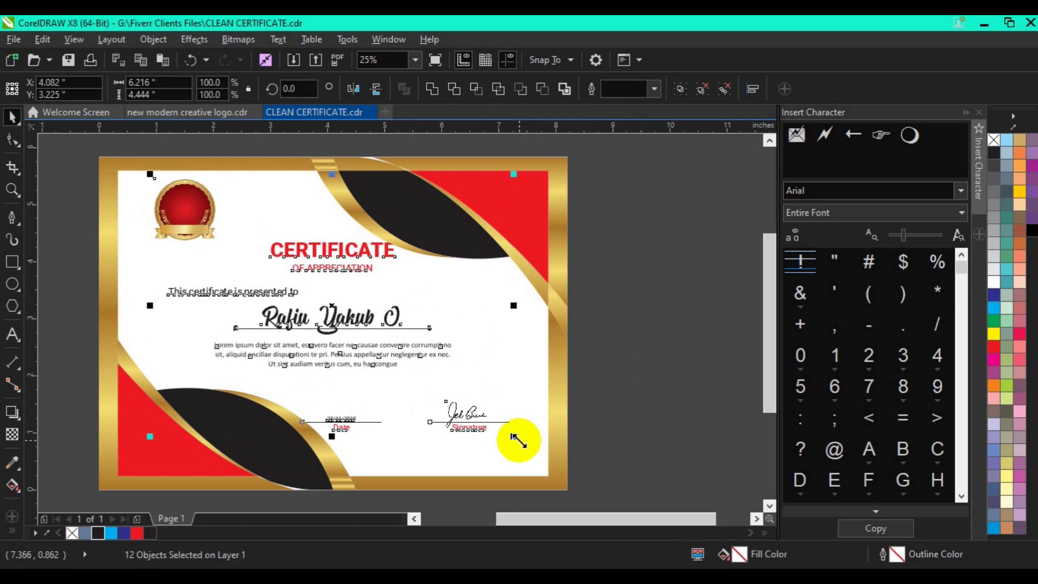
left_click_drag(516, 442, 507, 427)
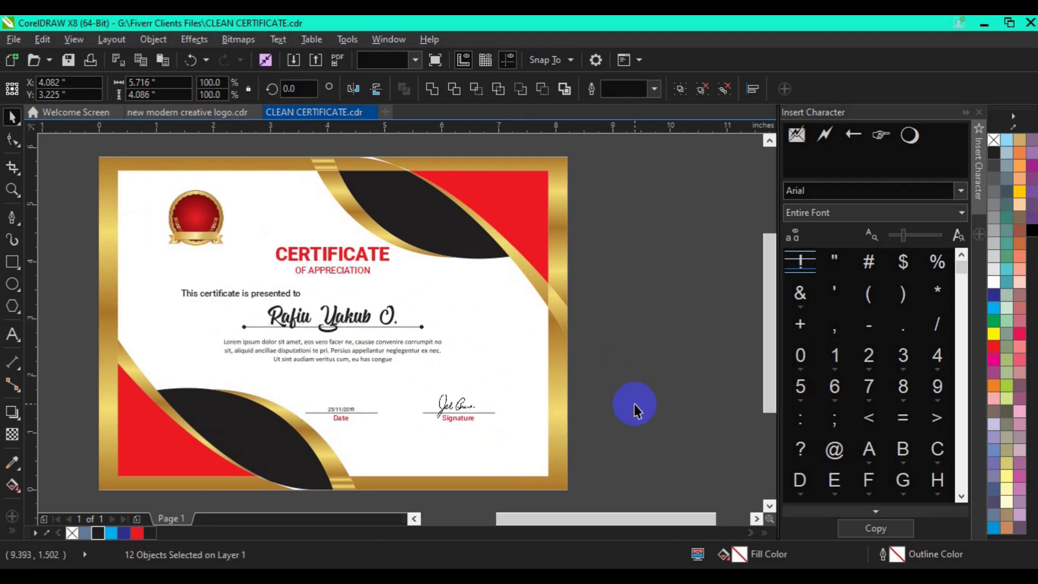
- Ungroup the page-sized group of two background rectangles behind the certificate's seal and text
left_click(319, 272)
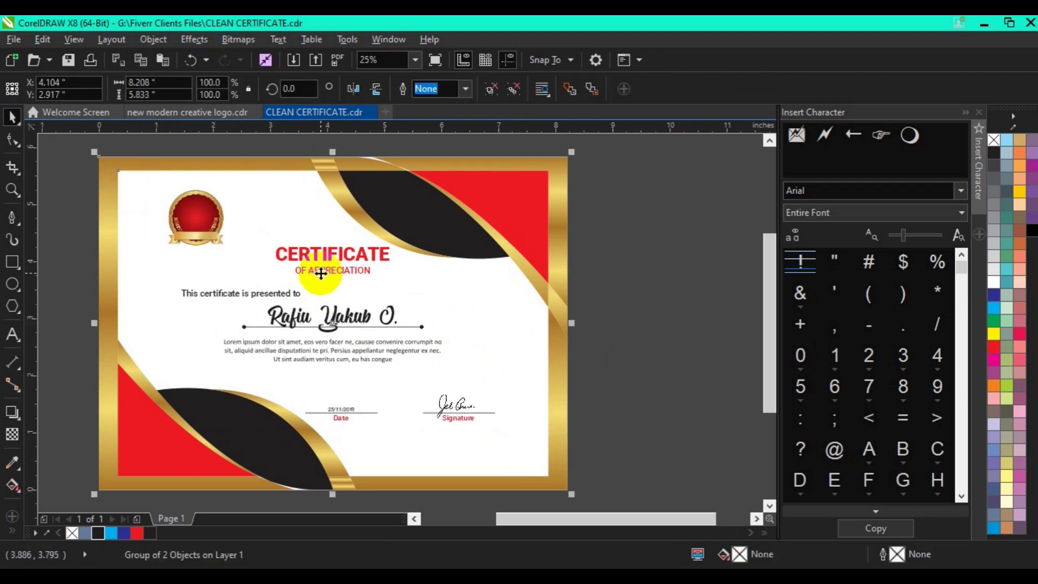
left_click(631, 266)
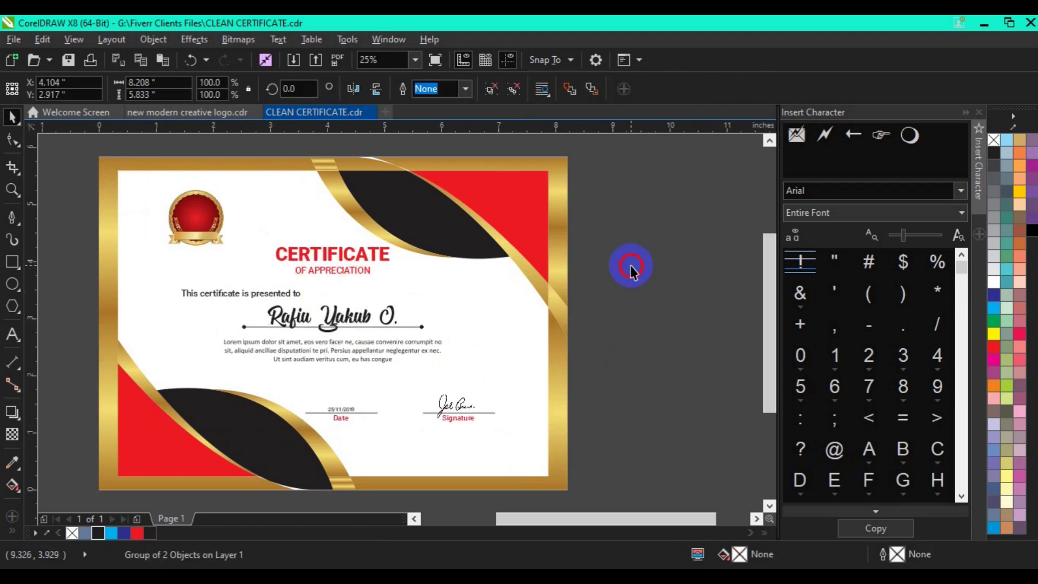
left_click(215, 235)
left_click(82, 230)
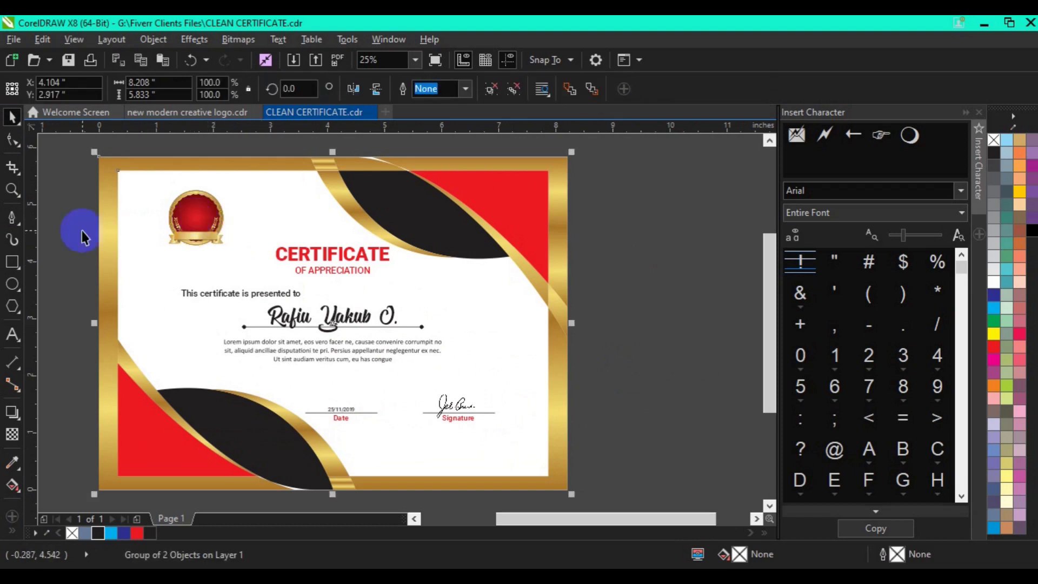
left_click(175, 231)
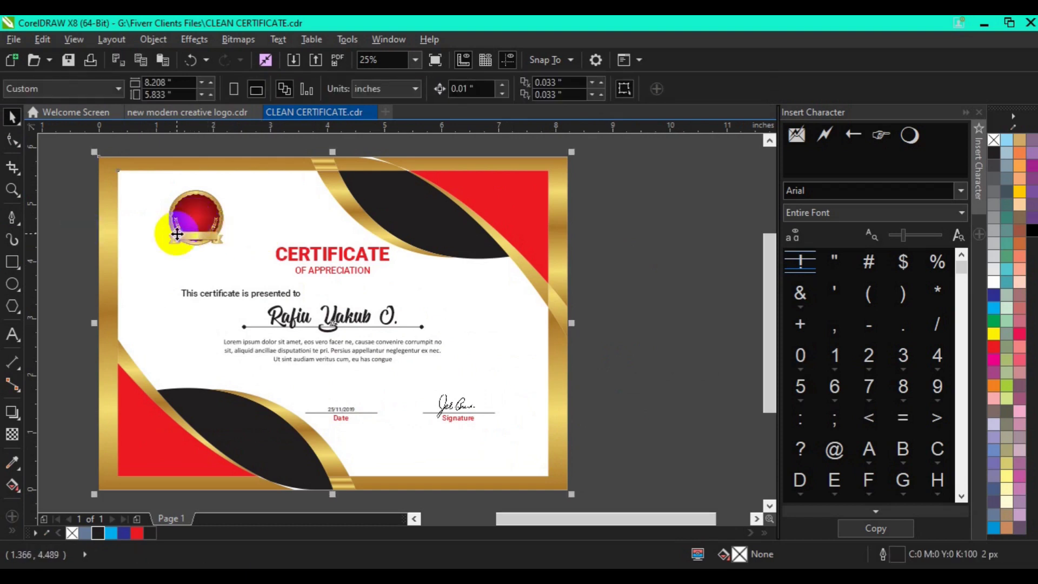
left_click(62, 206)
left_click(290, 323)
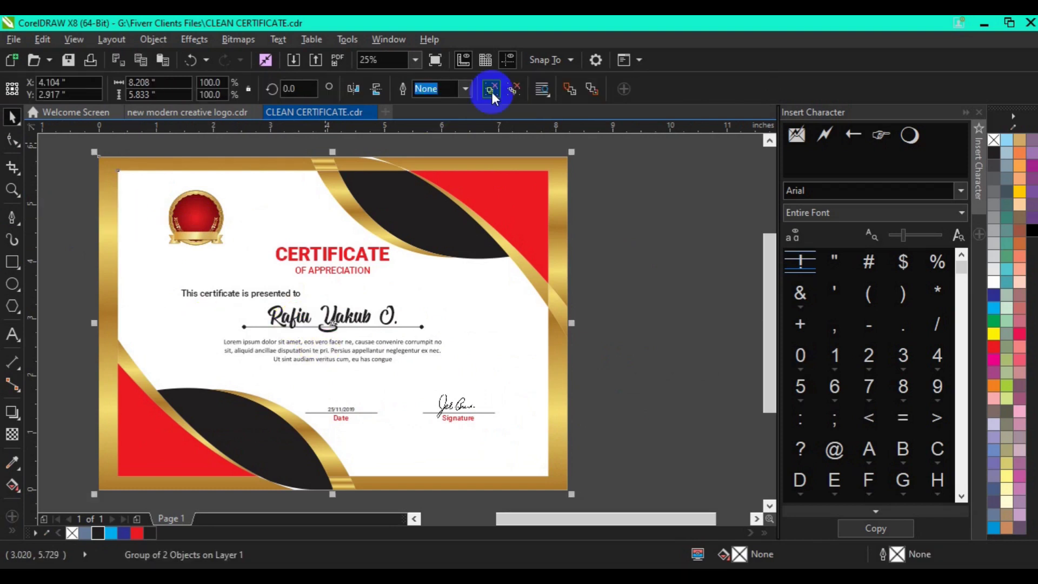
left_click(623, 212)
key("ctrl+u")
key("Escape")
- Delete the smaller ungrouped rectangle, about 7.54 × 5.36 inches, that lies behind the seal
left_click(198, 220)
left_click_drag(198, 220, 172, 212)
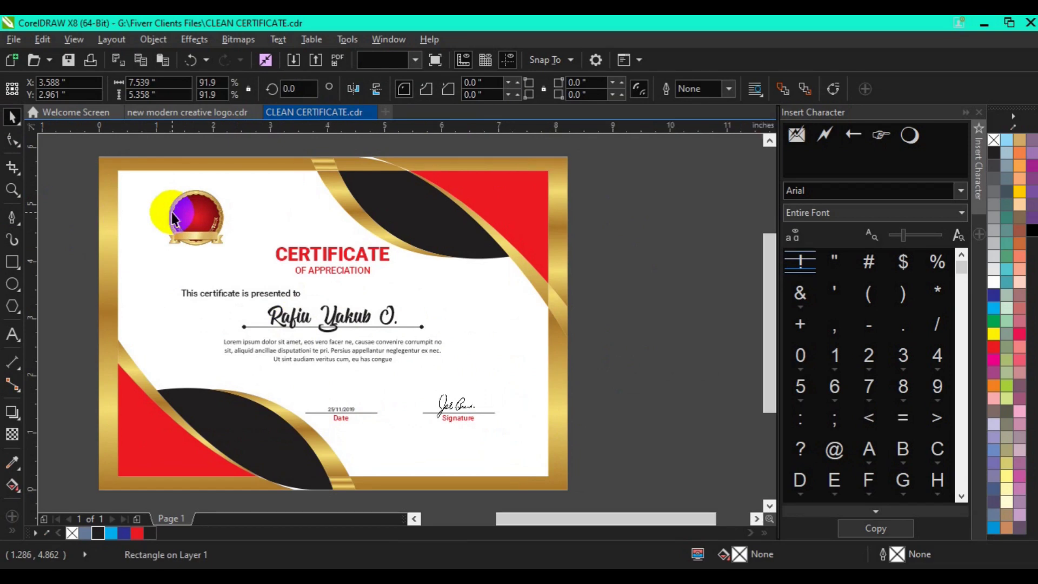
key("Delete")
left_click(189, 233)
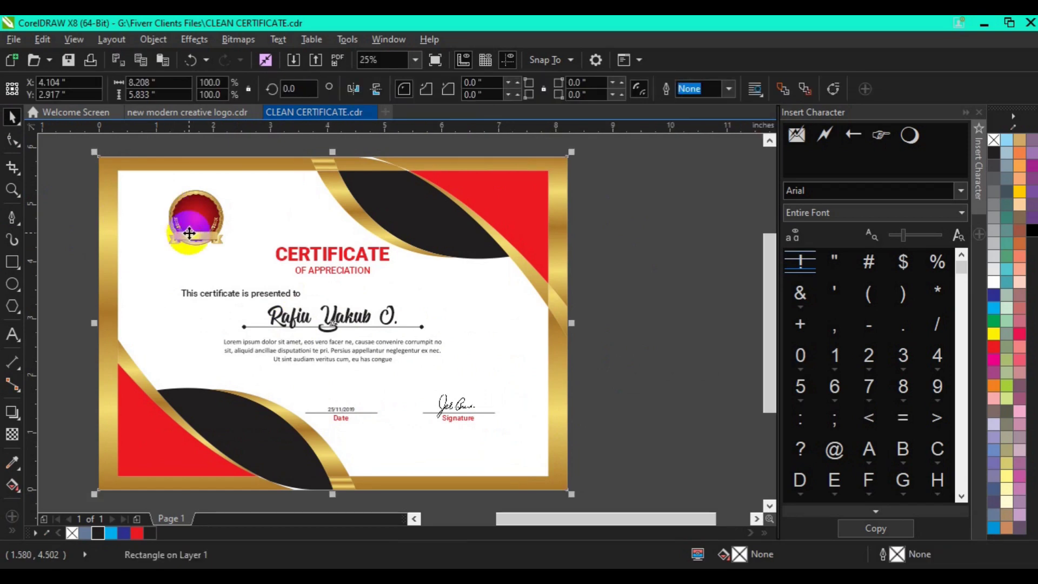
left_click(663, 216)
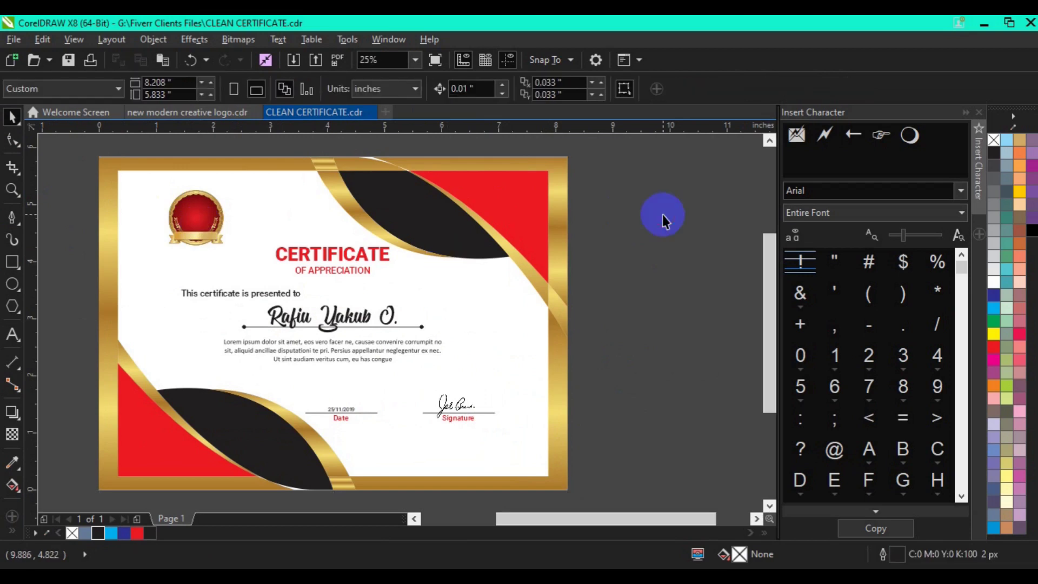
- Move the CERTIFICATE OF APPRECIATION title down slightly and the seal closer to the white area's upper-left corner
left_click(333, 256)
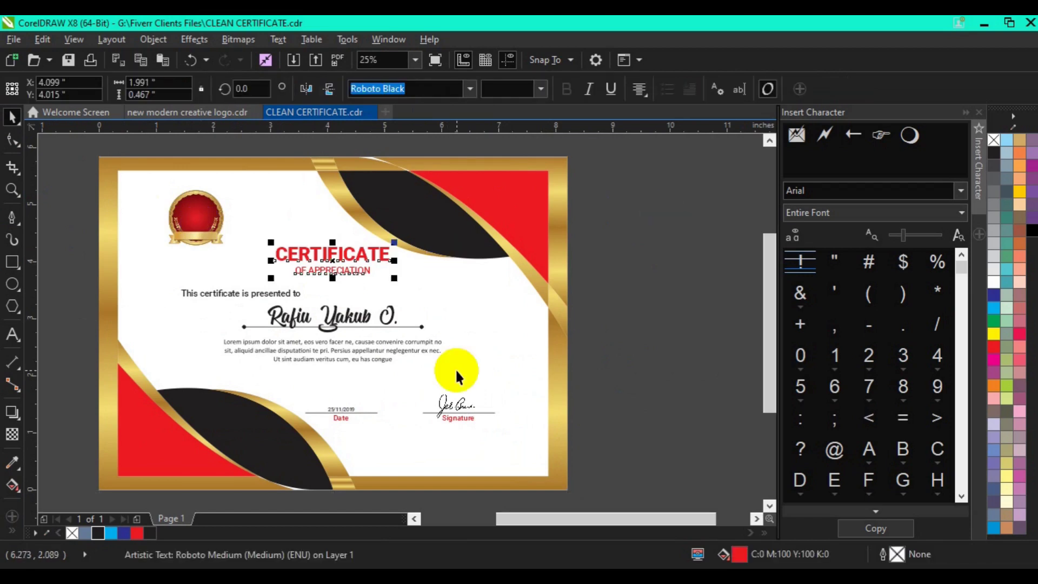
mouse_move(344, 269)
left_mouse_down()
mouse_move(343, 331)
mouse_move(344, 286)
left_mouse_up()
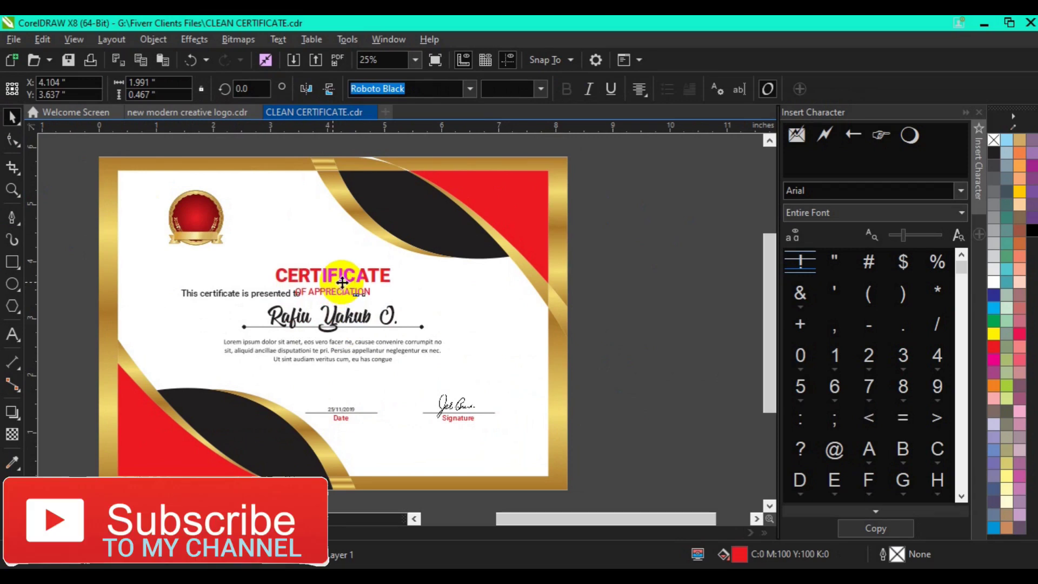
left_click_drag(206, 231, 177, 221)
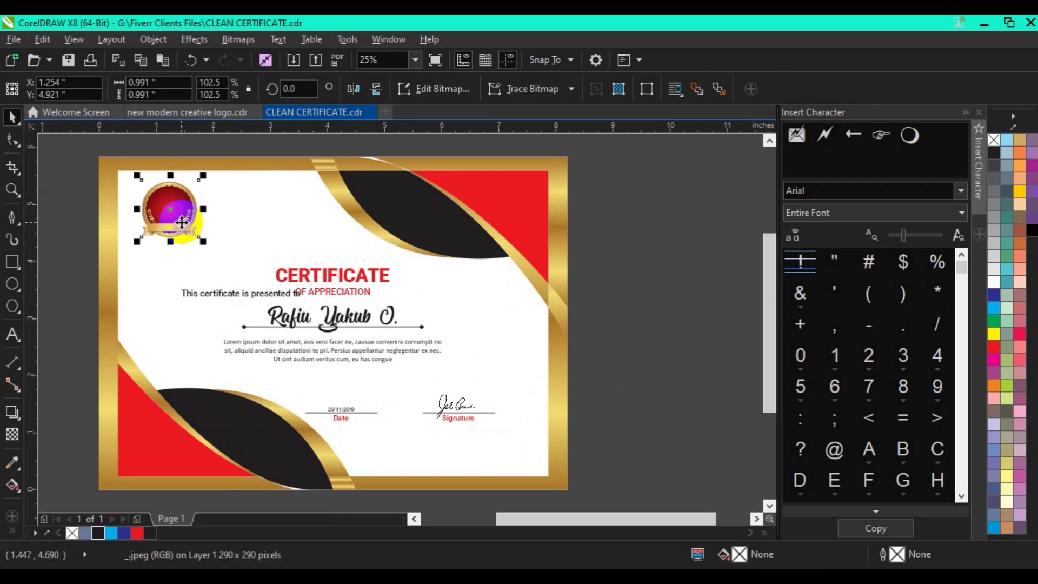
- Move the "This certificate is presented to" line, recipient name, underline and body text down slightly, and shift the "presented to" line left
left_click(216, 294)
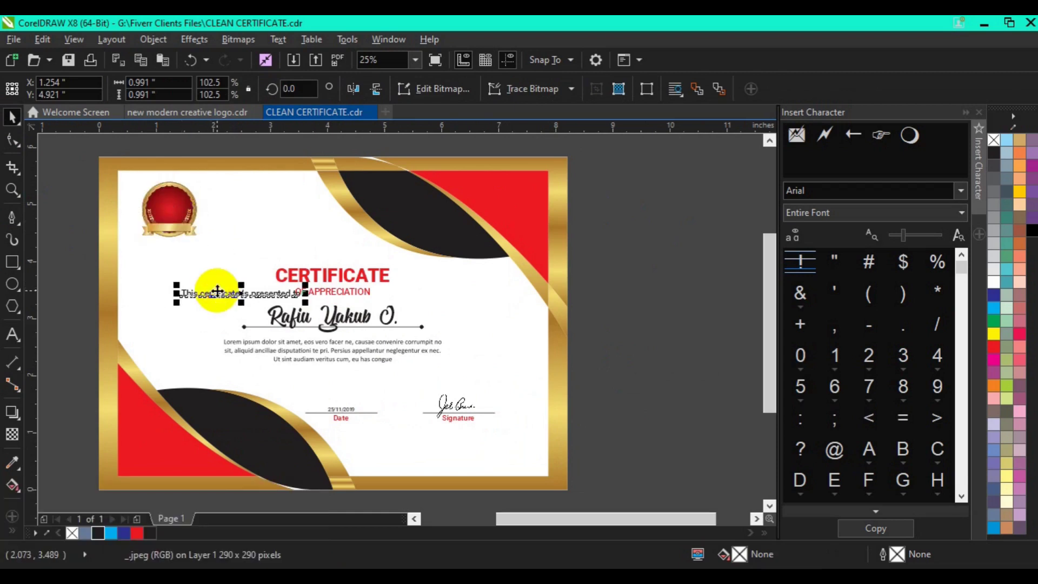
left_click(280, 320, "shift")
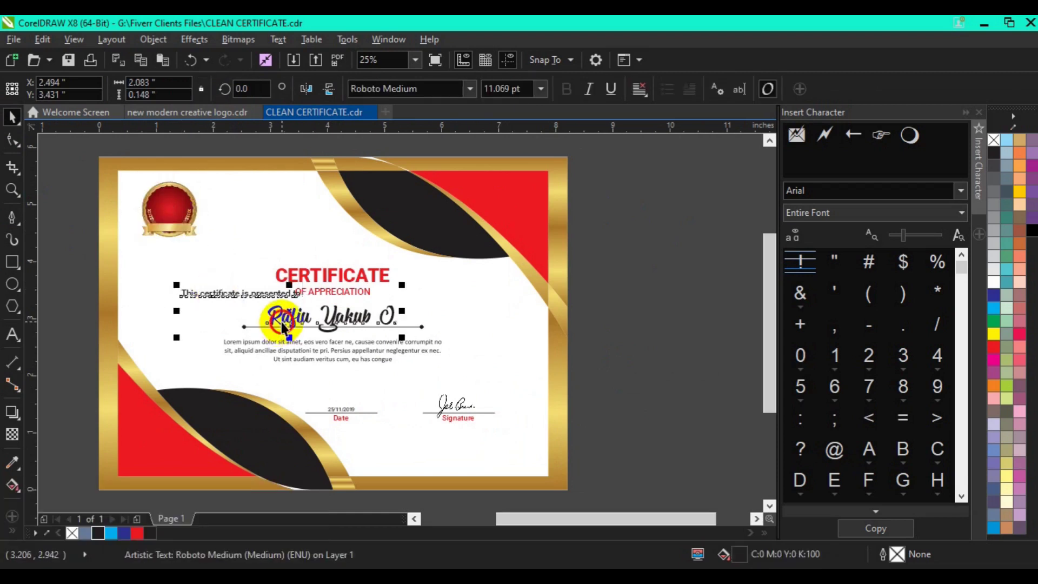
left_click(251, 326, "shift")
left_click_drag(252, 325, 251, 332)
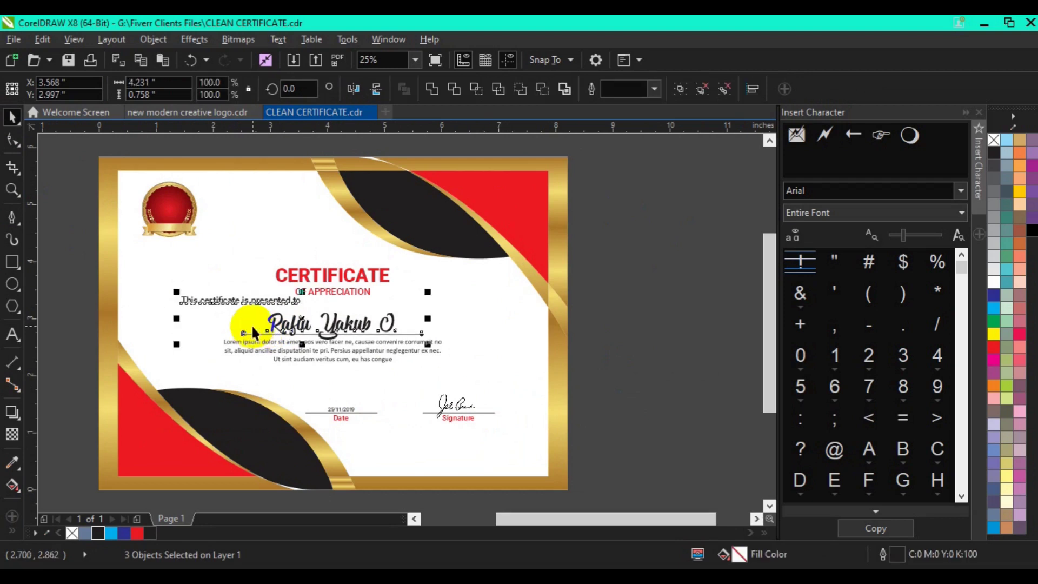
left_click(283, 352, "shift")
left_click_drag(281, 352, 282, 372)
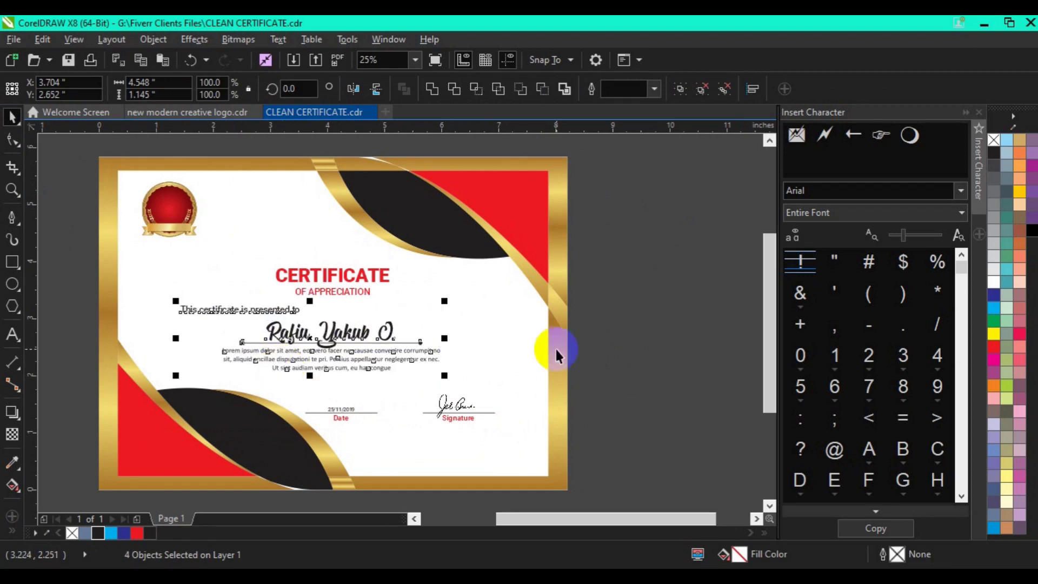
left_click(646, 345)
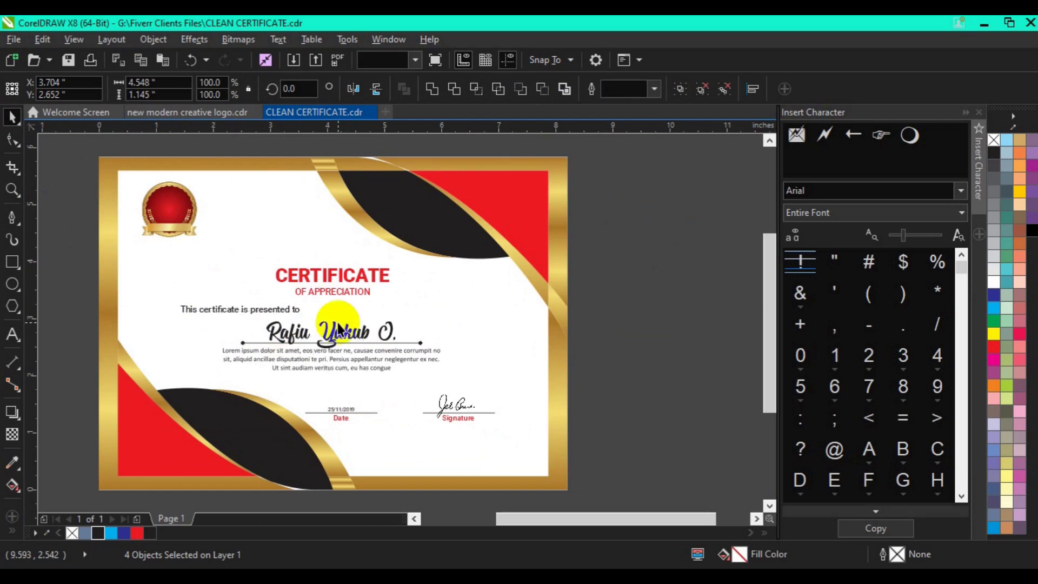
left_click(285, 309)
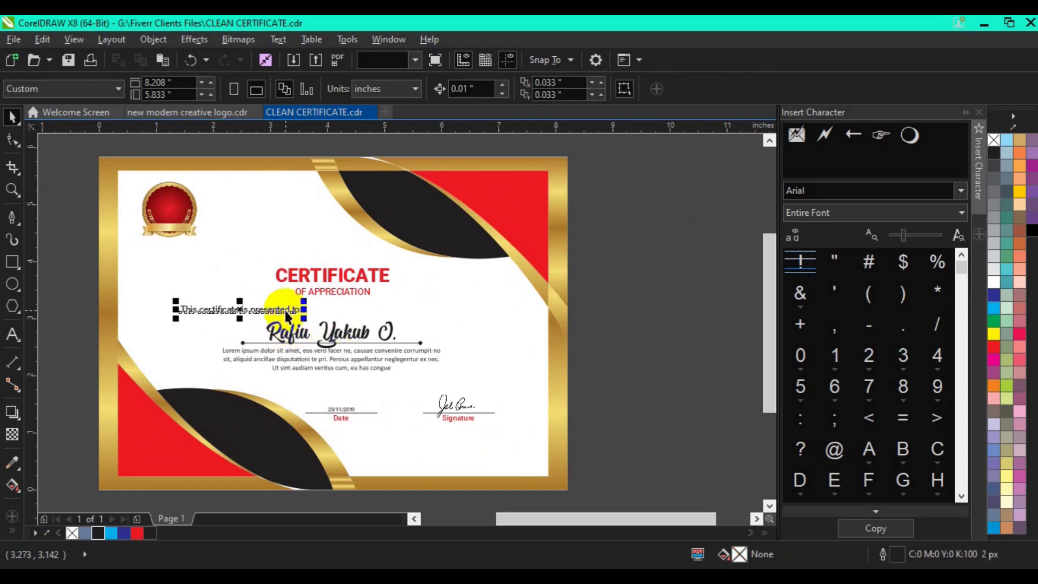
left_click_drag(286, 310, 263, 311)
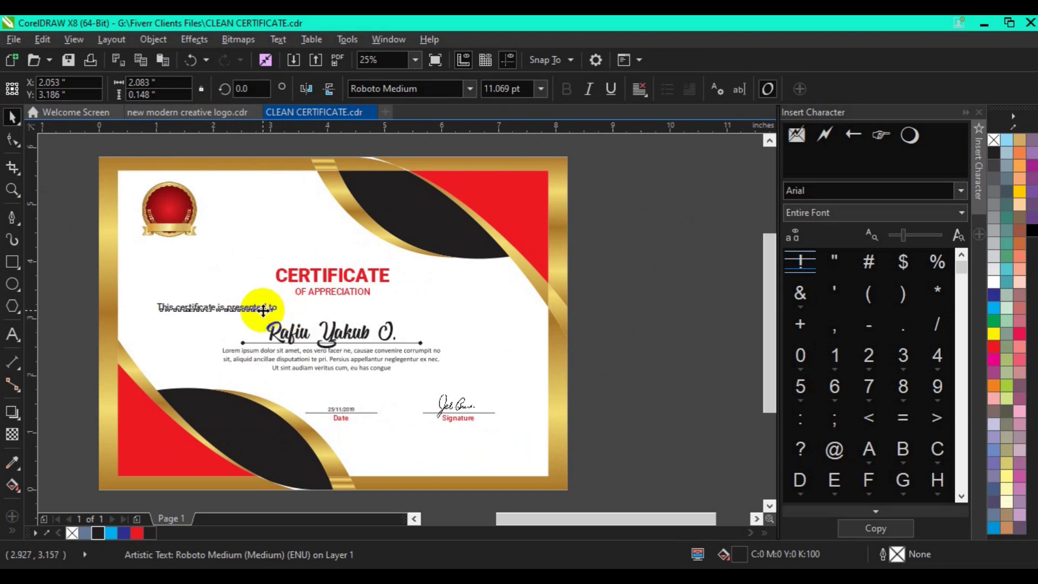
- Enlarge the recipient name and body text together to about 4.13 × 0.93 inches and centre them horizontally on the page around the underline
left_click(319, 359)
left_click(339, 336)
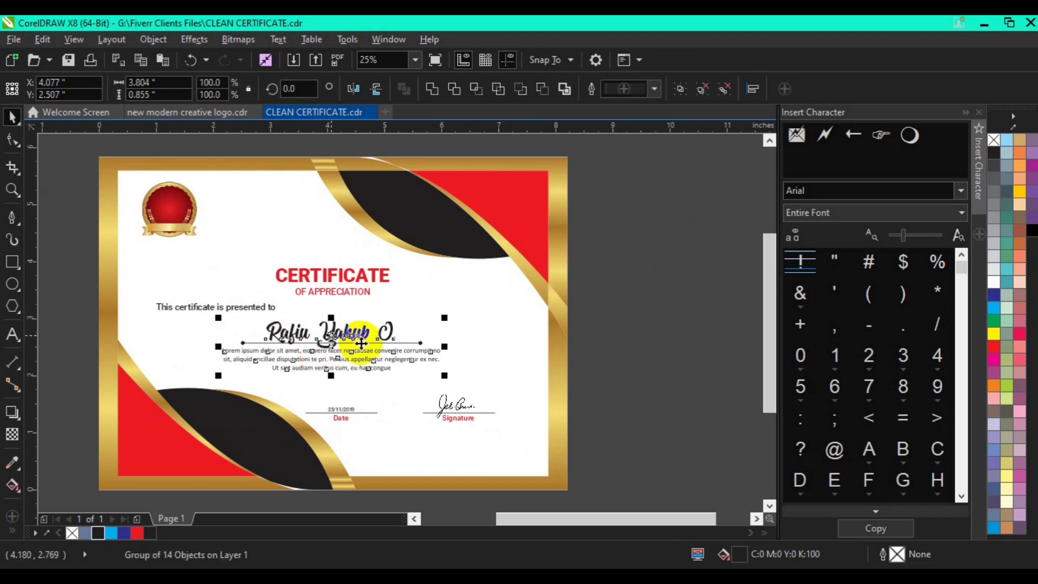
left_click(403, 347, "shift")
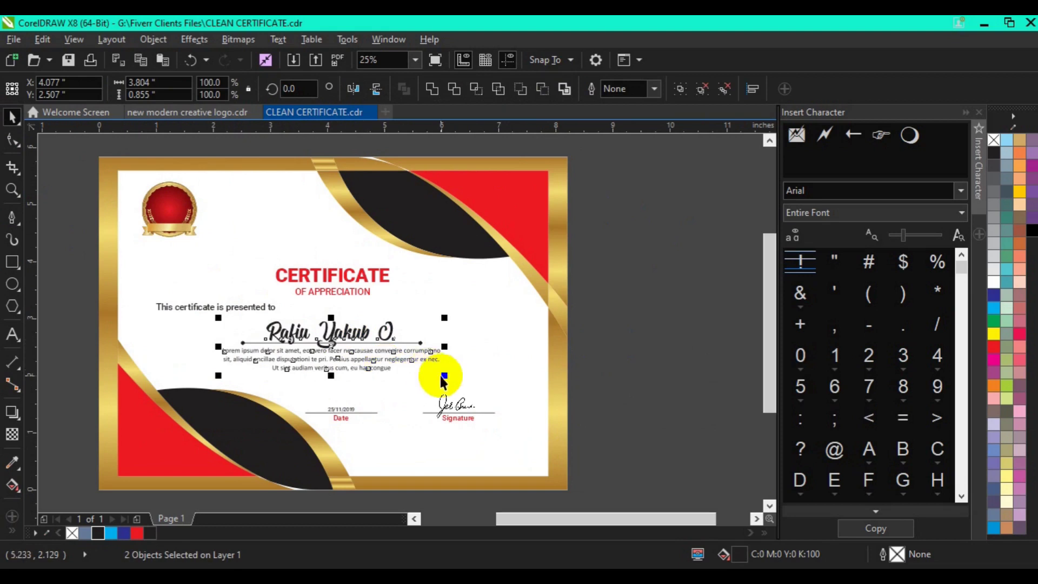
left_click_drag(443, 377, 453, 380)
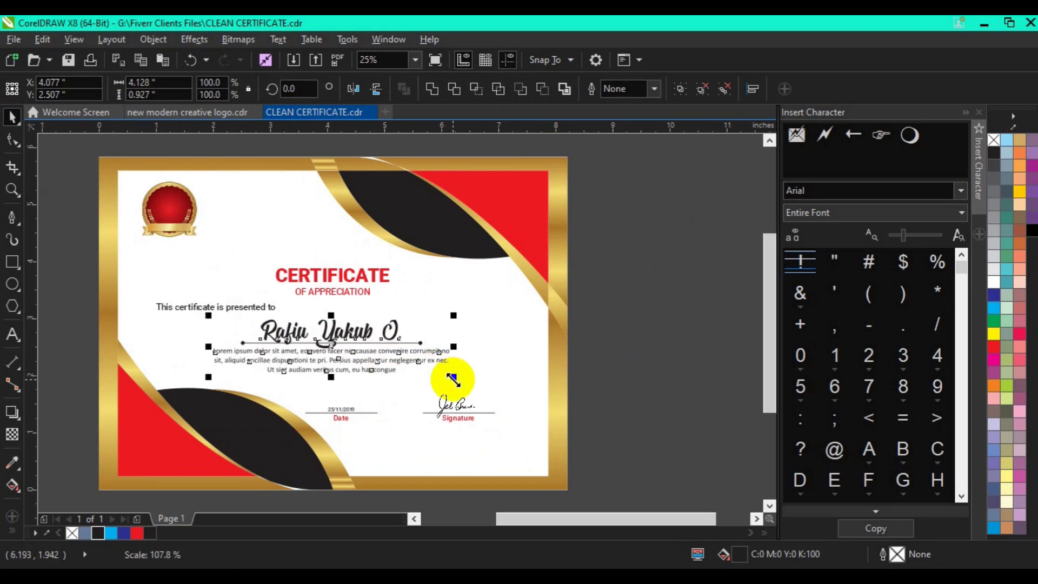
left_click(680, 88)
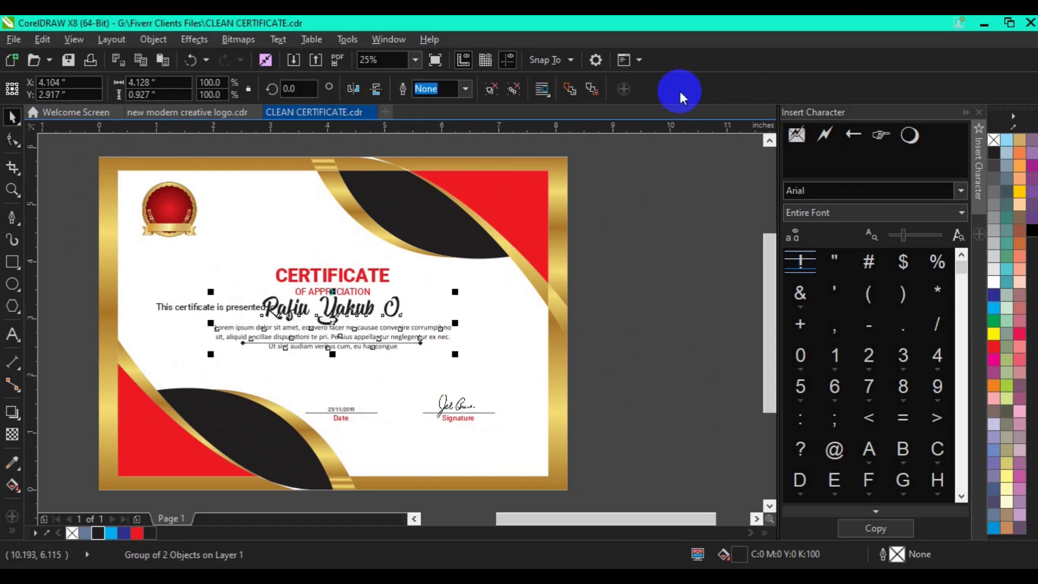
left_click_drag(335, 324, 338, 342)
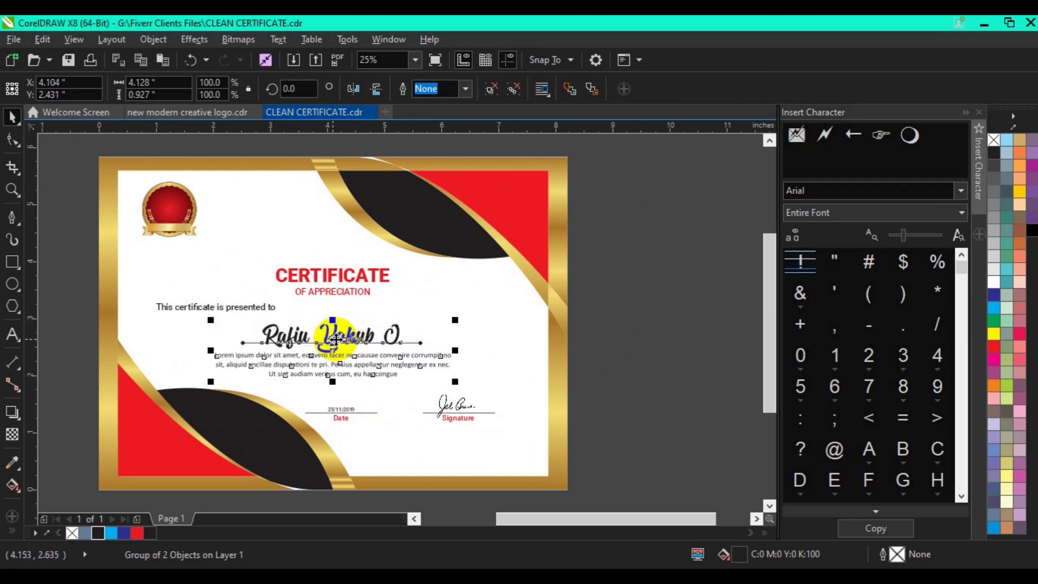
- Move the CERTIFICATE OF APPRECIATION title and the "This certificate is presented to" line up slightly
left_click(331, 278)
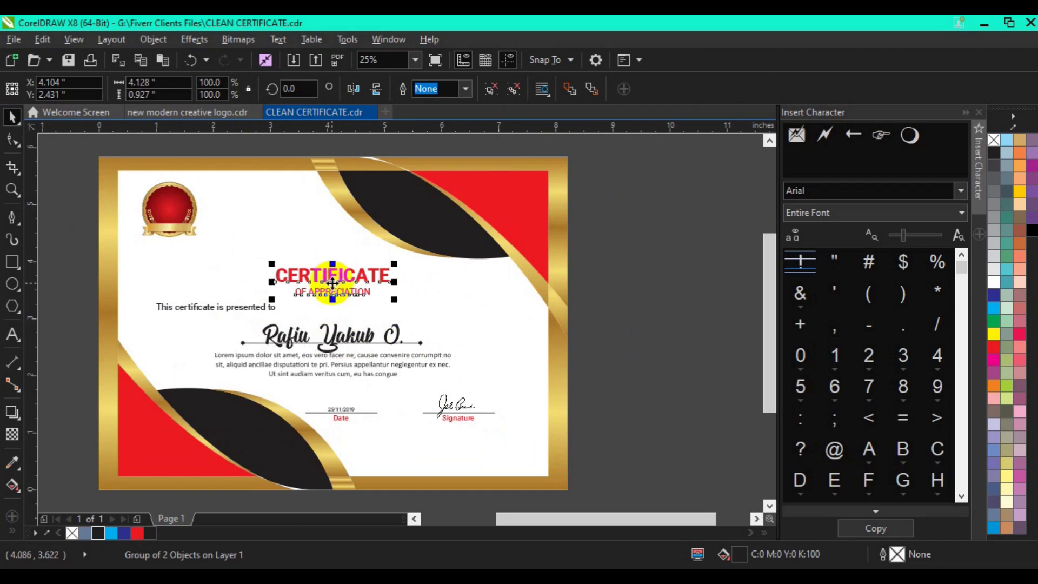
left_click_drag(332, 283, 333, 276)
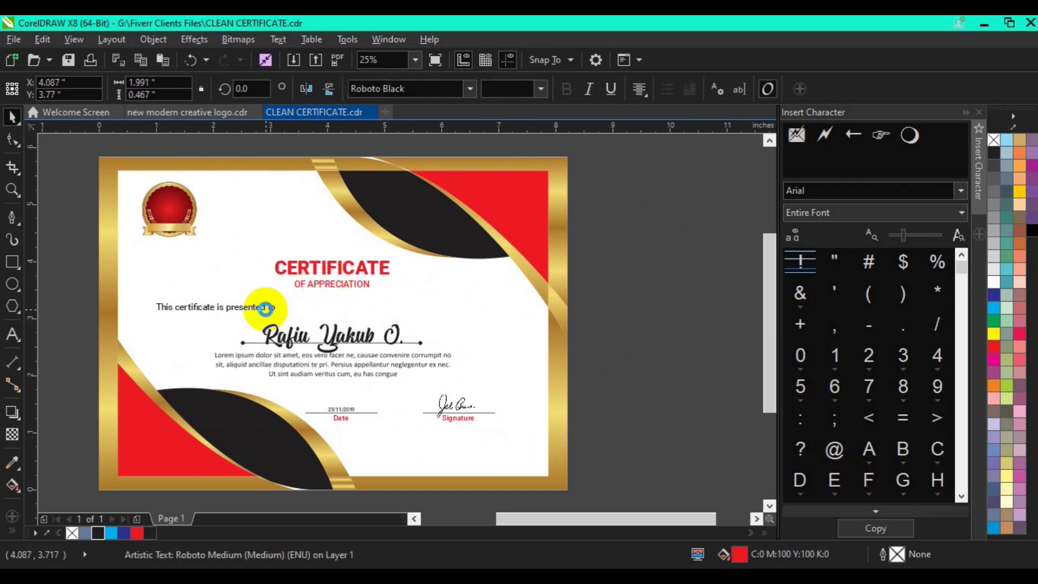
left_click(264, 307)
left_click_drag(264, 307, 263, 302)
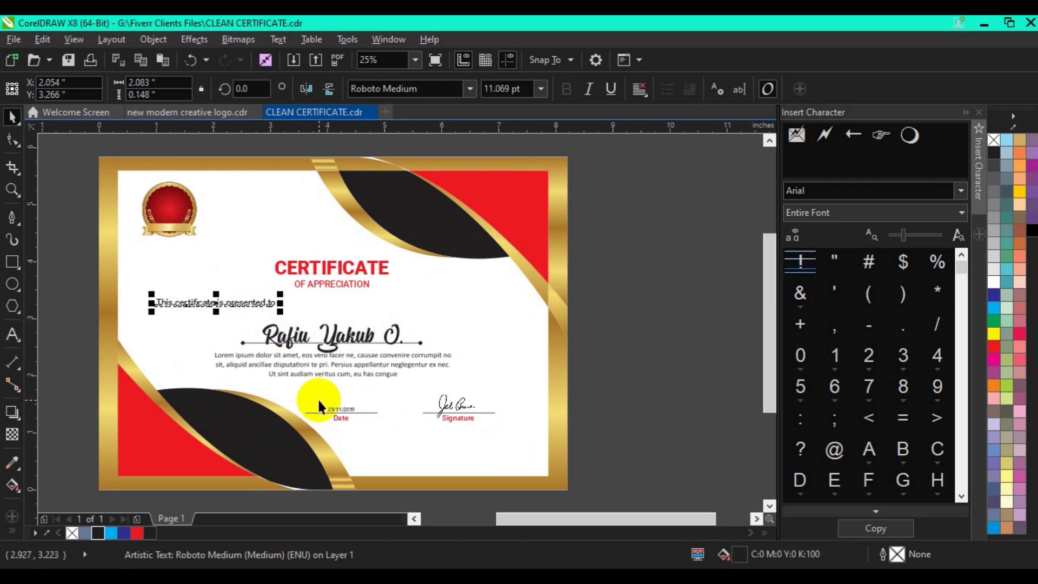
- Move the date and signature blocks together down and right within the white area
mouse_move(606, 372)
left_mouse_down()
mouse_move(491, 399)
mouse_move(271, 421)
mouse_move(316, 427)
mouse_move(396, 405)
mouse_move(428, 420)
left_mouse_up()
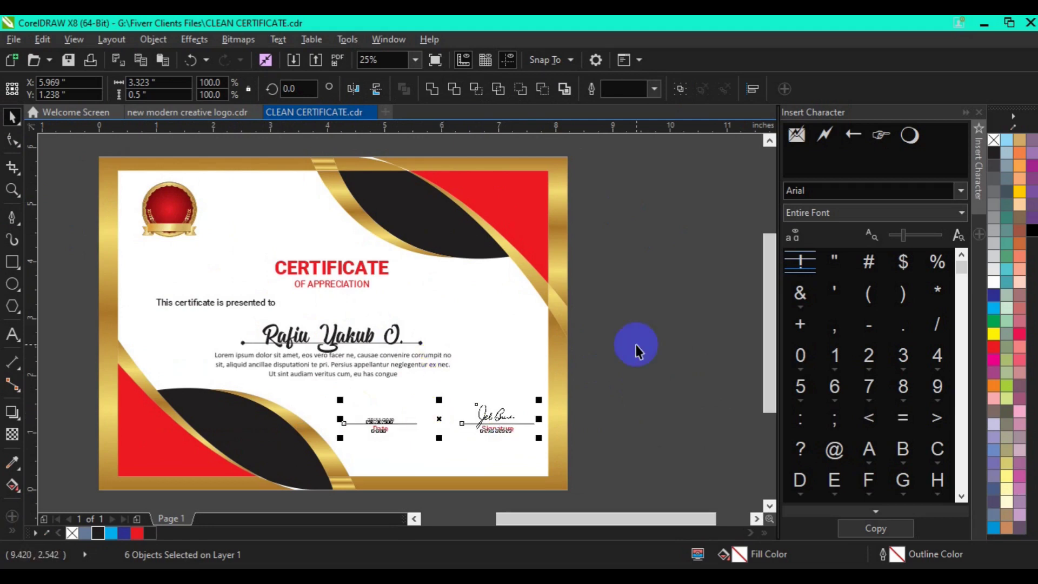
left_click(636, 351)
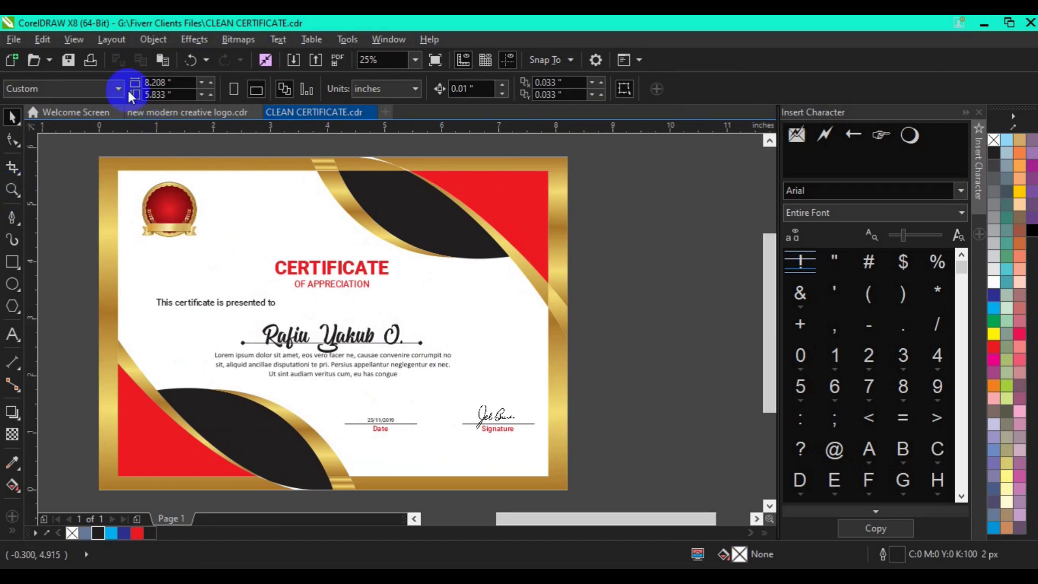
key("z")
left_click(110, 89)
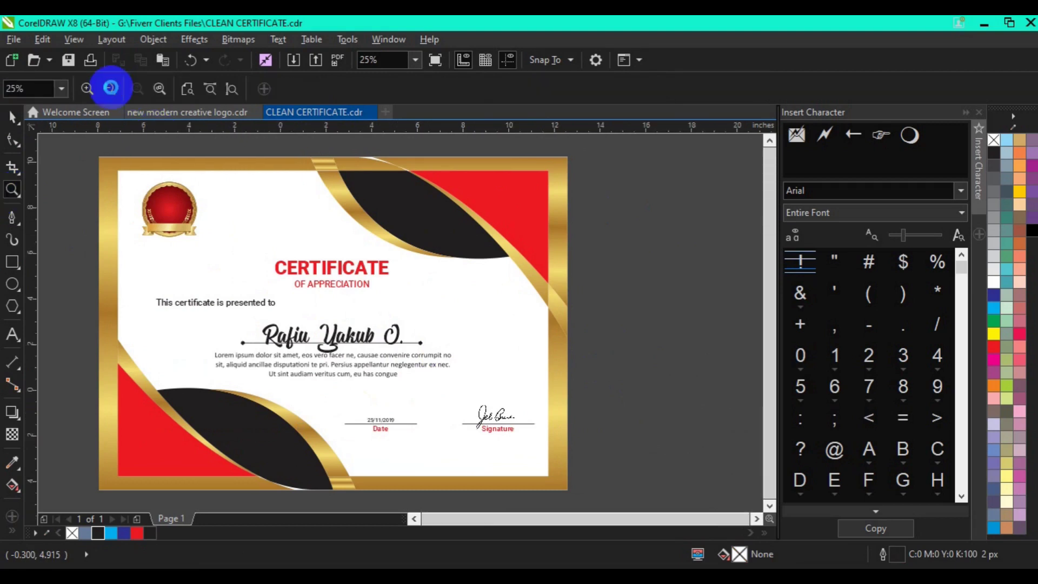
left_click(11, 115)
left_click(223, 265)
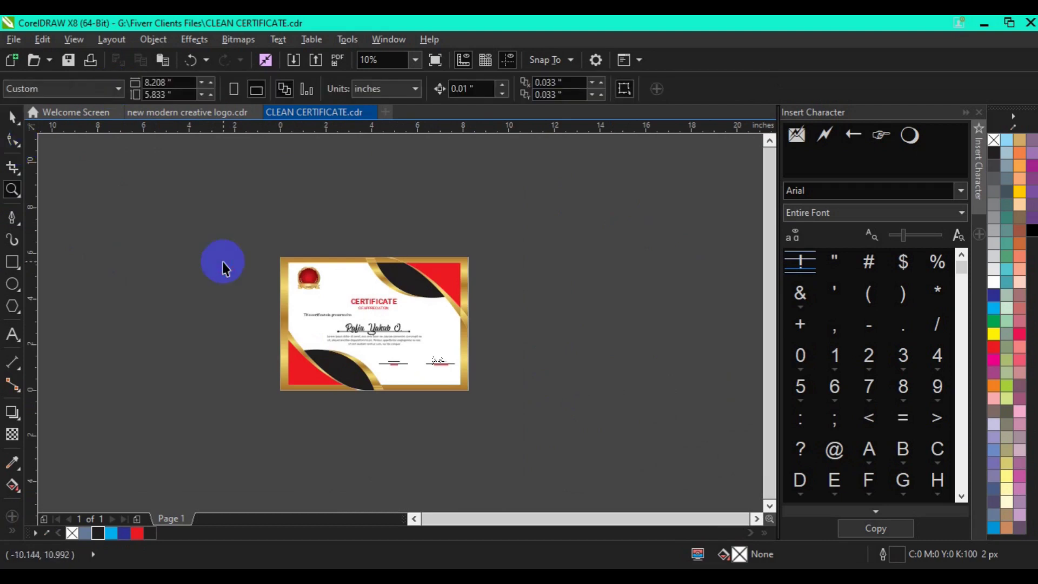